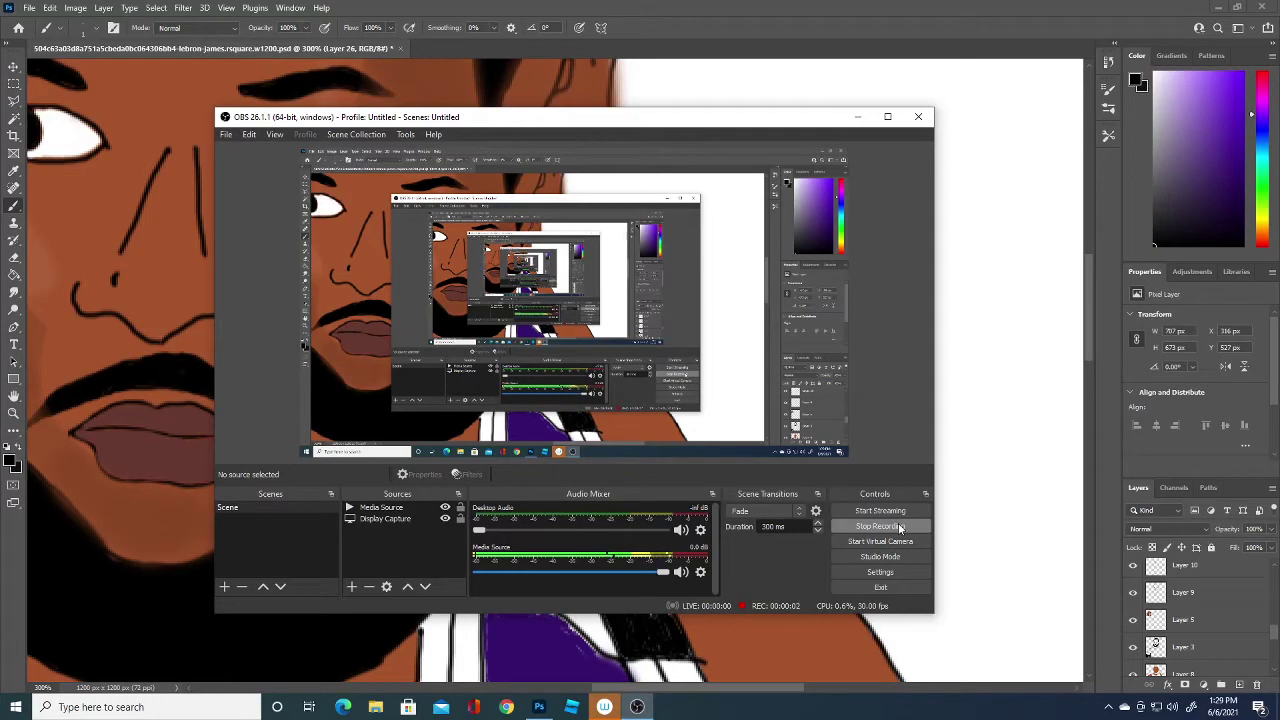
# - Paint black over the white gaps in the strap's black patch and extend its corner left
pyautogui.click(657, 628)
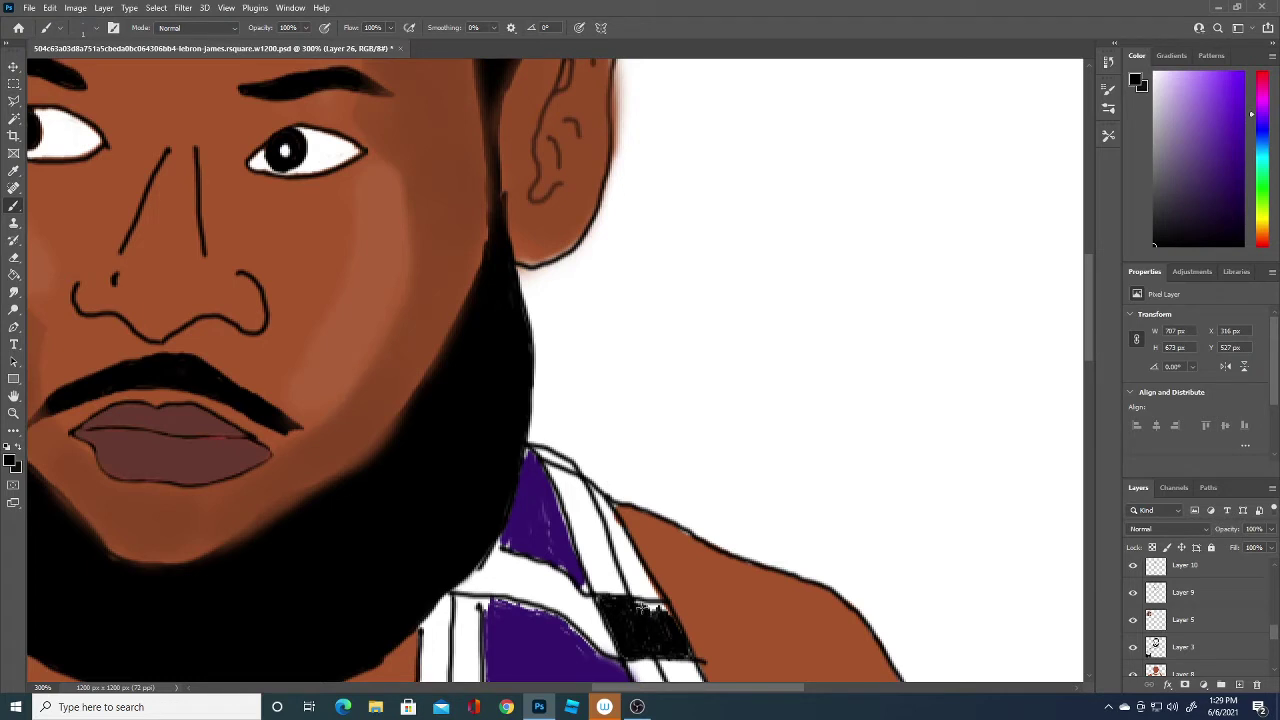
pyautogui.moveTo(638, 606); pyautogui.dragTo(652, 613)
pyautogui.moveTo(613, 598); pyautogui.dragTo(629, 636)
# - Sample the jersey purple with the eyedropper as the foreground colour
pyautogui.click(10, 460)
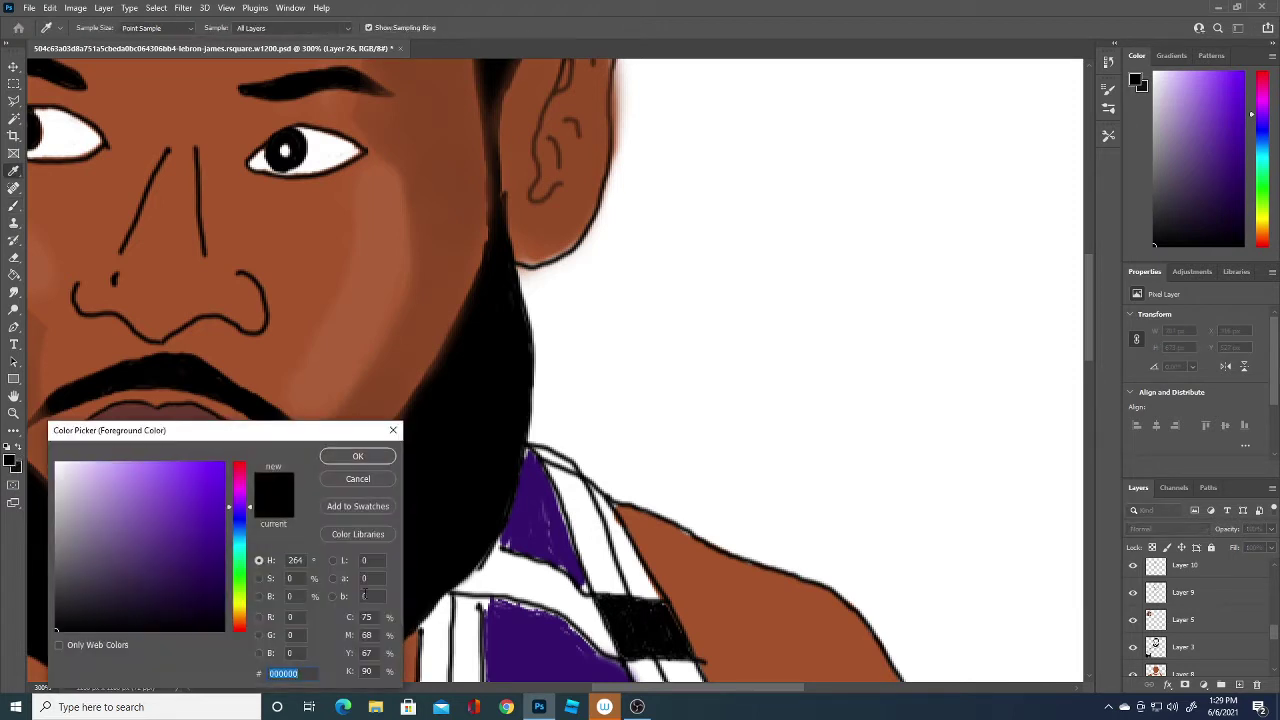
pyautogui.click(514, 646)
pyautogui.click(350, 457)
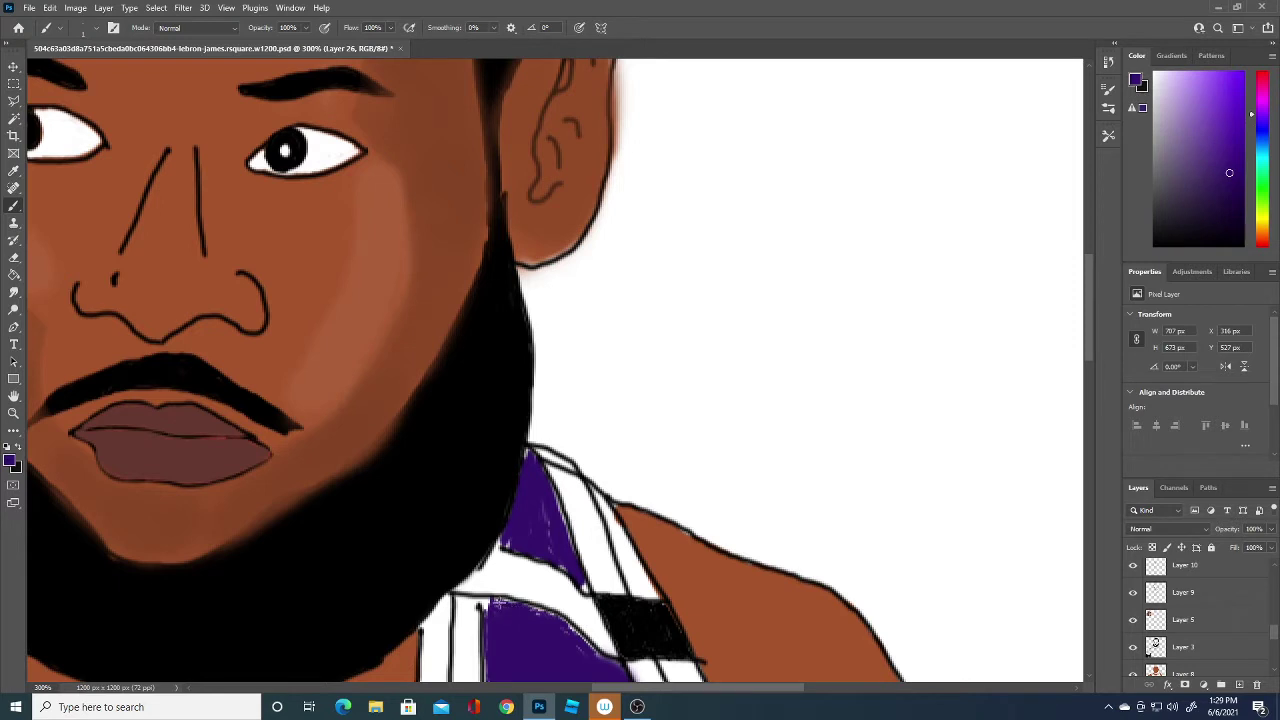
# - Paint purple over the white specks and gaps in the strap triangles and outline their edges
pyautogui.moveTo(491, 619)
pyautogui.mouseDown()
pyautogui.moveTo(483, 606)
pyautogui.moveTo(541, 611)
pyautogui.moveTo(602, 658)
pyautogui.mouseUp()
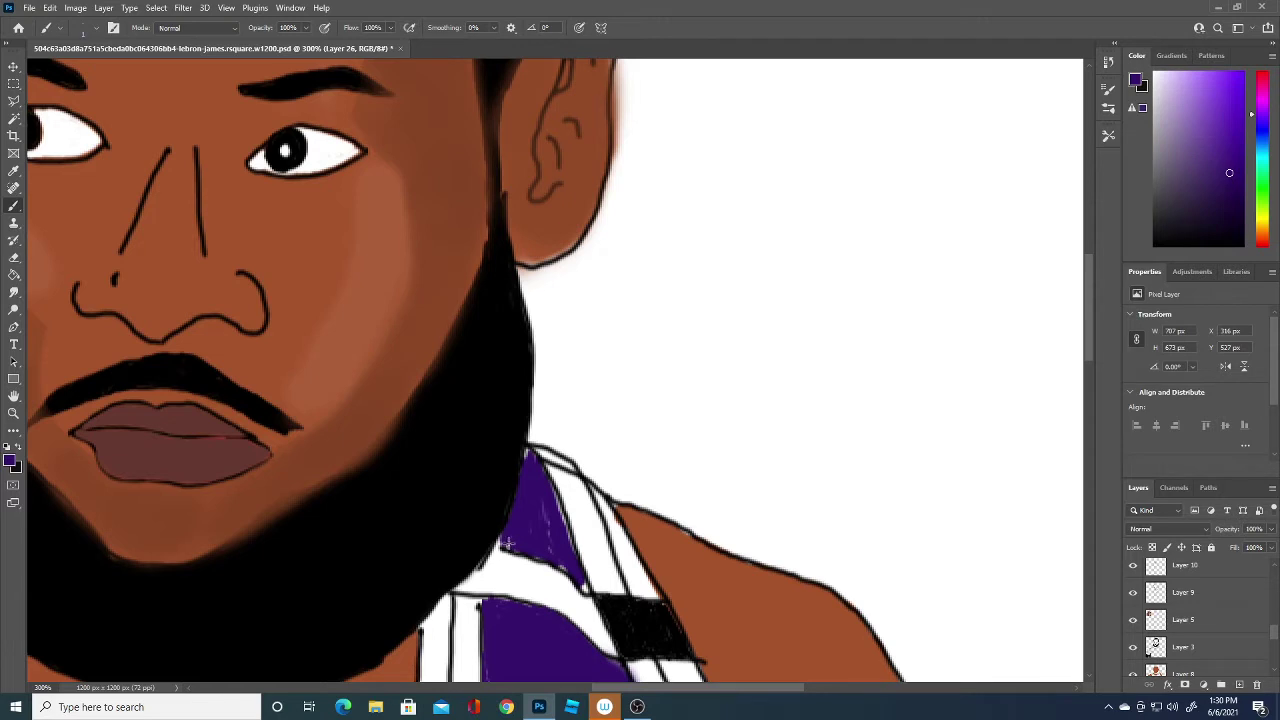
pyautogui.moveTo(502, 547)
pyautogui.mouseDown()
pyautogui.moveTo(582, 586)
pyautogui.moveTo(540, 531)
pyautogui.mouseUp()
pyautogui.moveTo(552, 506); pyautogui.dragTo(555, 502)
pyautogui.moveTo(526, 457); pyautogui.dragTo(526, 452)
pyautogui.moveTo(519, 540); pyautogui.dragTo(559, 559)
pyautogui.moveTo(622, 689); pyautogui.dragTo(469, 661)
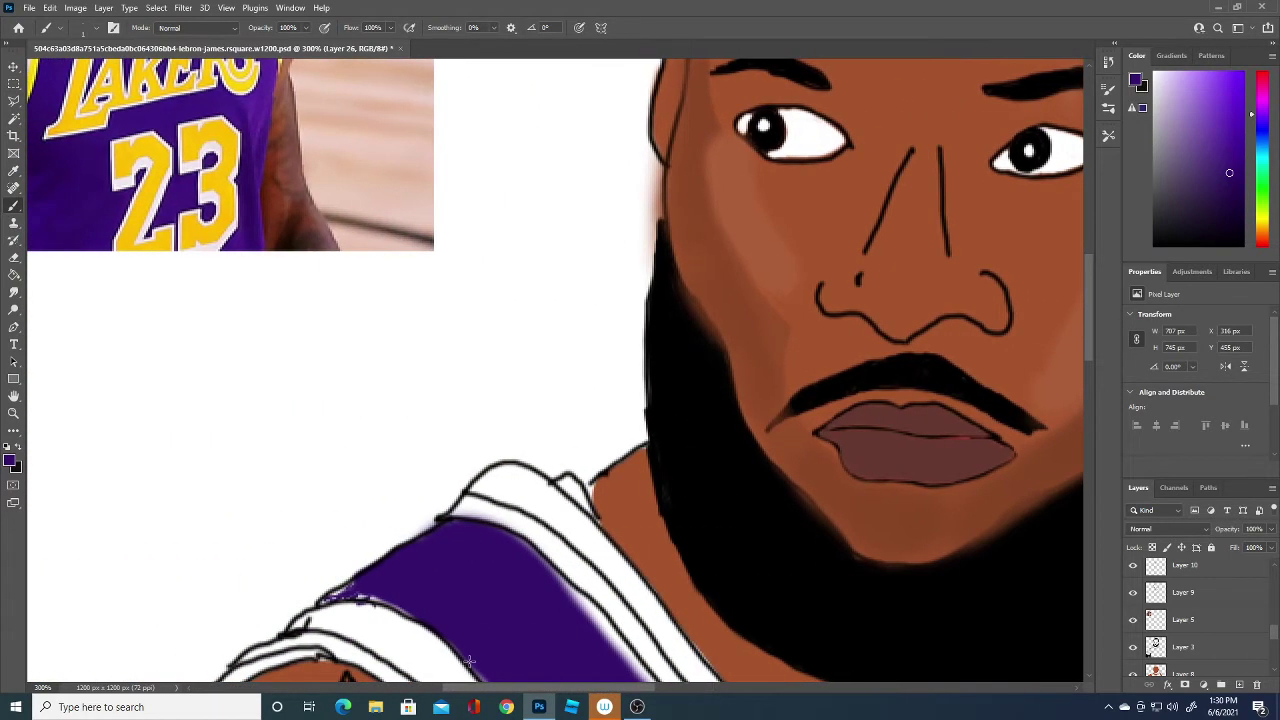
pyautogui.moveTo(1085, 282); pyautogui.dragTo(1087, 214)
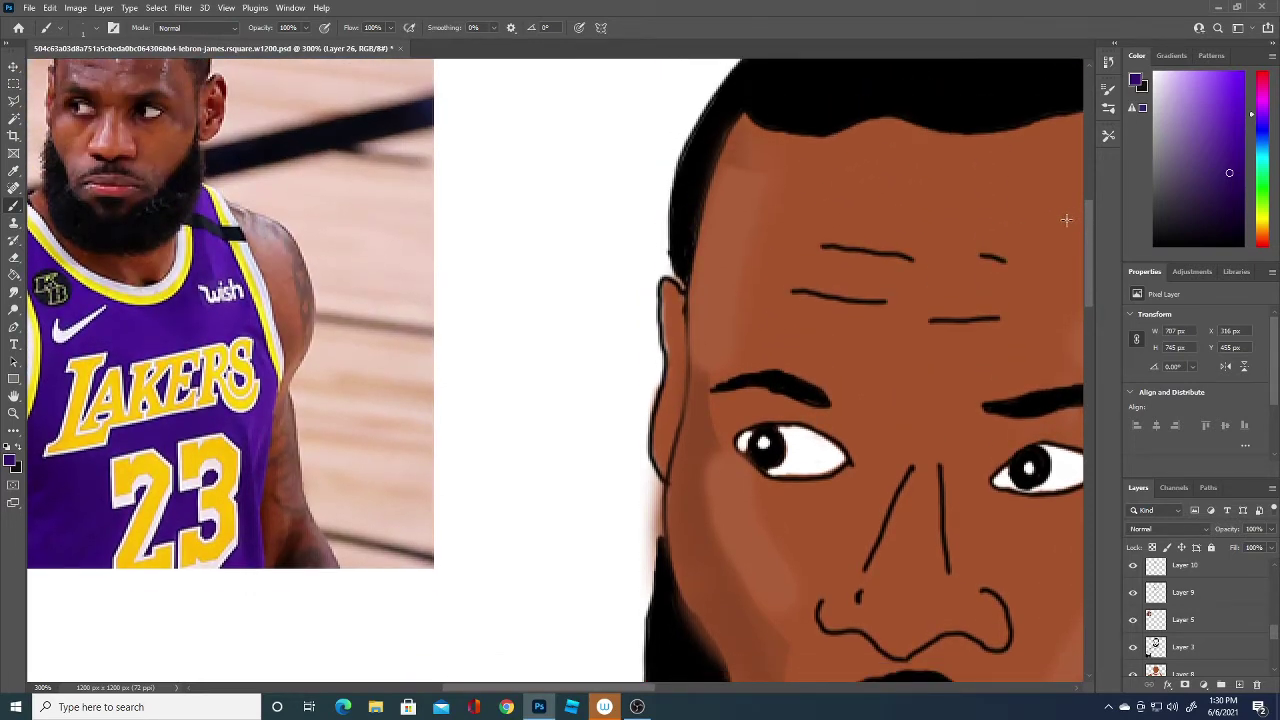
pyautogui.moveTo(550, 692); pyautogui.dragTo(510, 692)
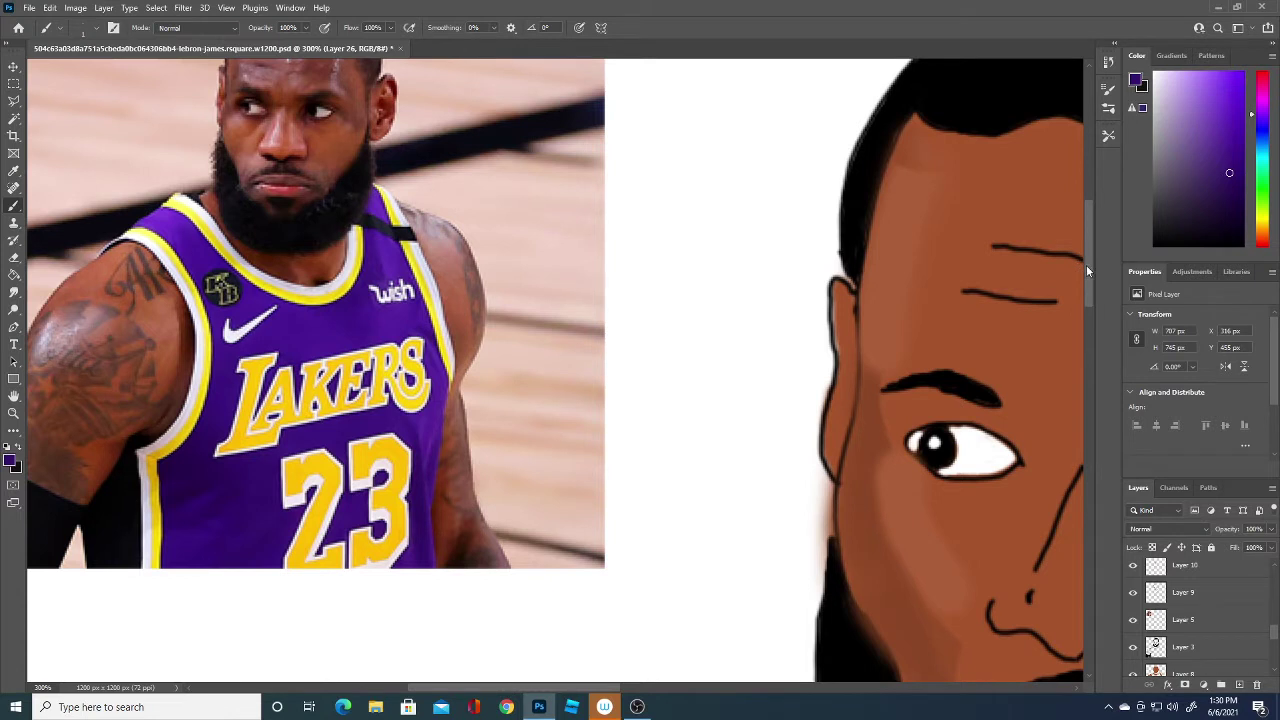
pyautogui.moveTo(1086, 265)
pyautogui.mouseDown()
pyautogui.moveTo(1088, 225)
pyautogui.moveTo(1086, 247)
pyautogui.mouseUp()
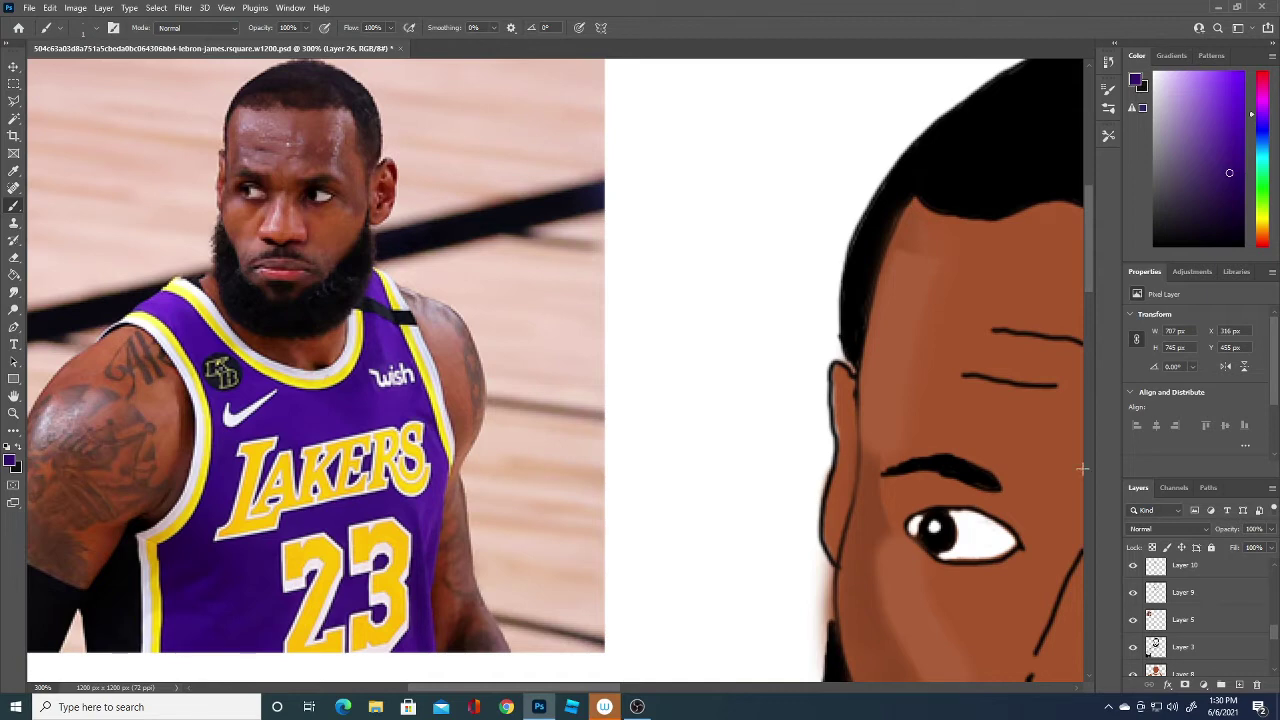
pyautogui.scroll(-10, 1082, 468)
pyautogui.moveTo(1092, 481); pyautogui.dragTo(1087, 306)
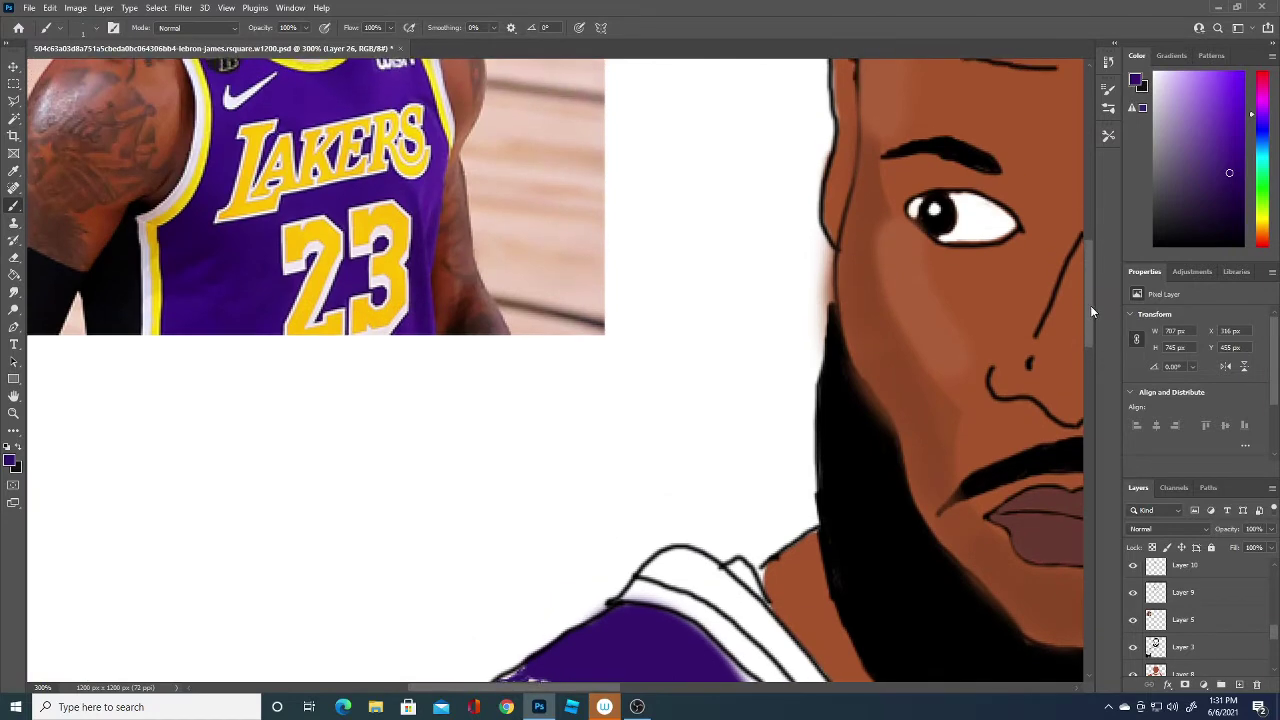
pyautogui.moveTo(1088, 306); pyautogui.dragTo(1084, 336)
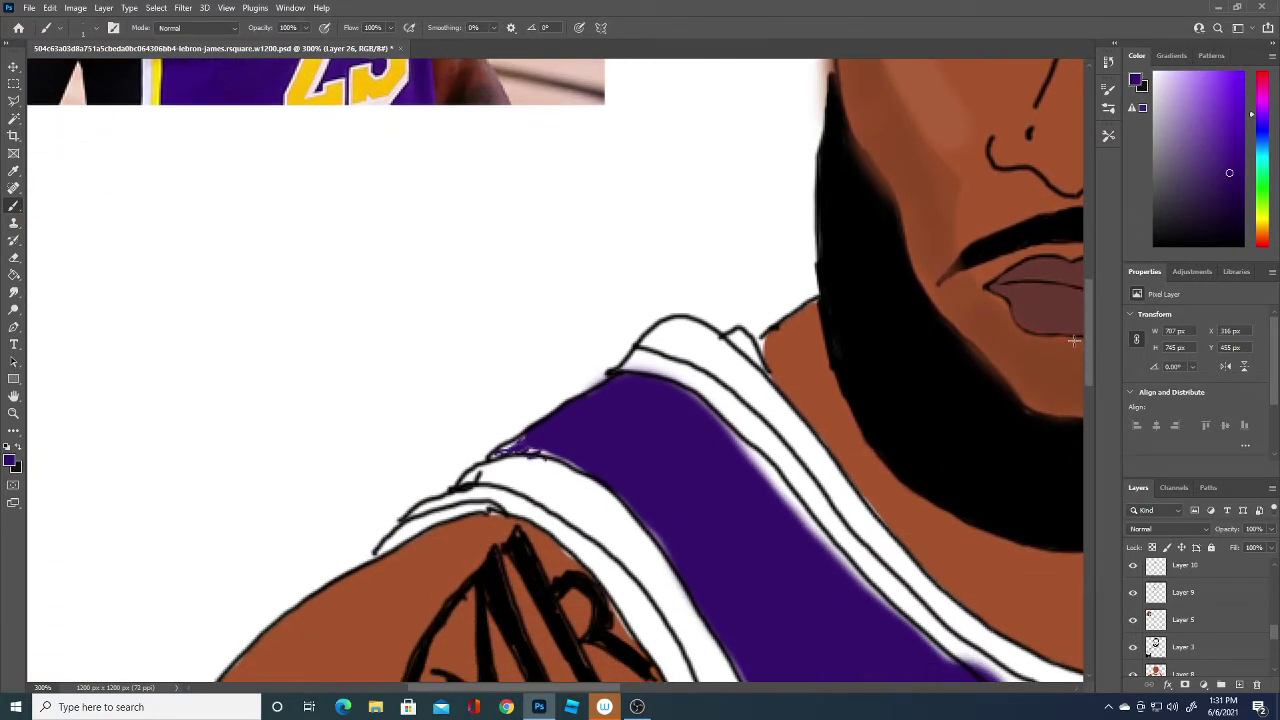
# - Set the foreground colour to the yellow sampled from the reference jersey
pyautogui.click(11, 462)
pyautogui.click(240, 591)
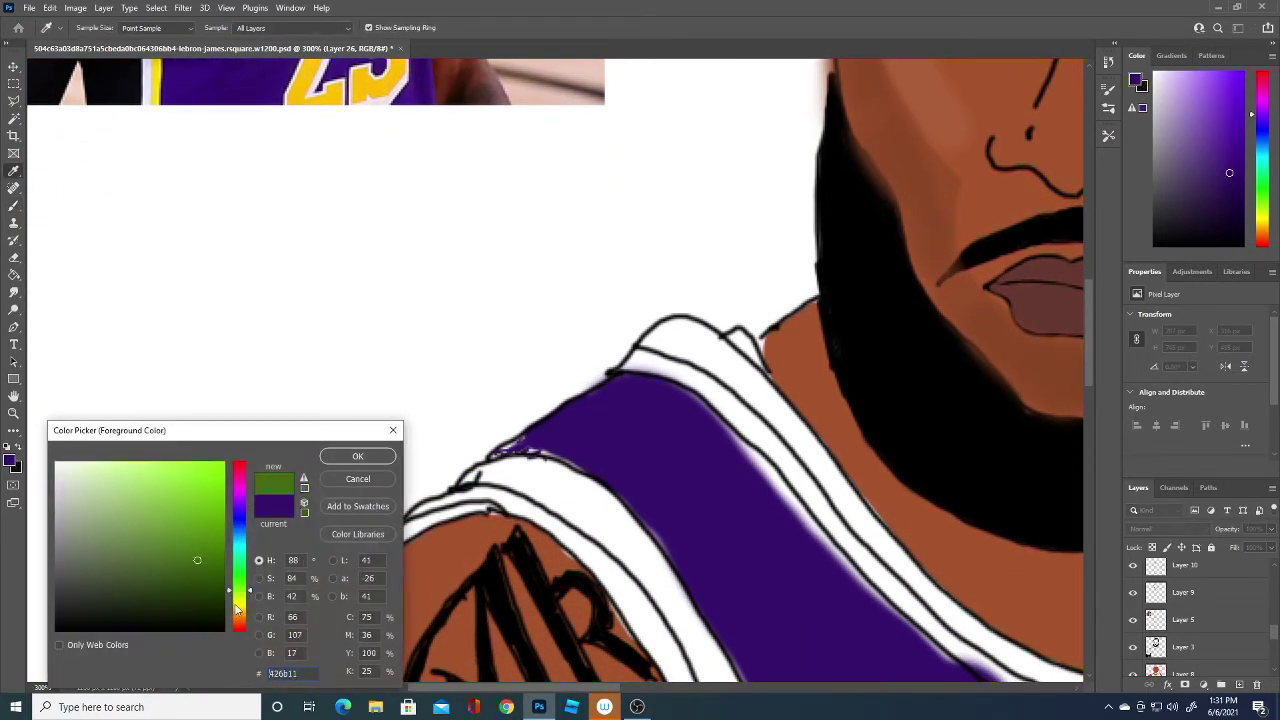
pyautogui.click(306, 80)
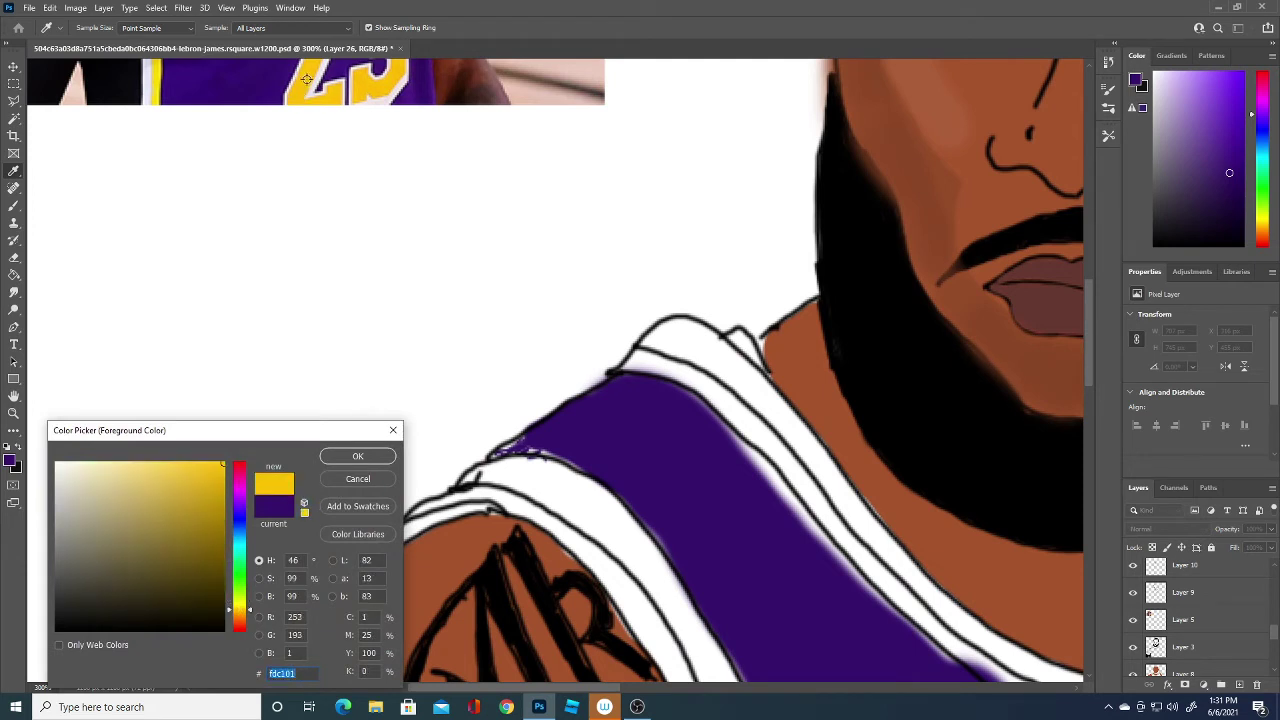
pyautogui.click(352, 457)
pyautogui.press('b')
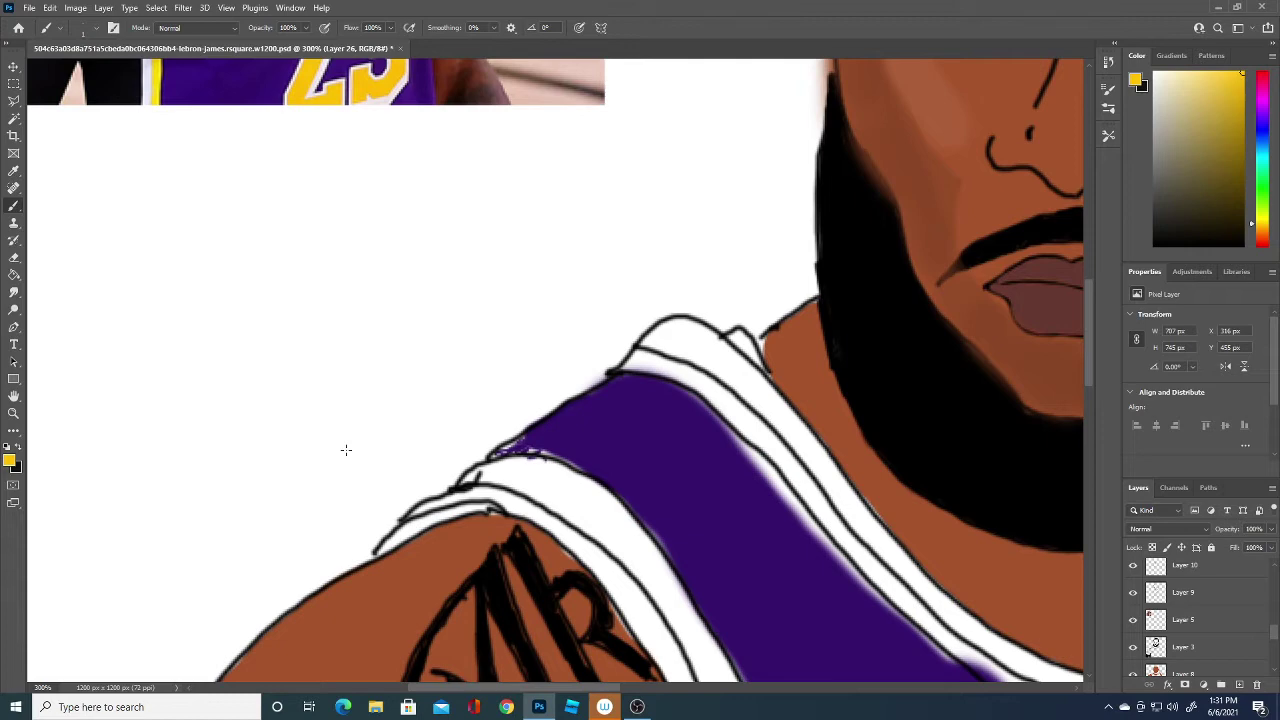
# - Shrink the brush to 9 px and paint a thin yellow stripe along the strap's white trim
pyautogui.moveTo(1088, 302)
pyautogui.mouseDown()
pyautogui.moveTo(1088, 239)
pyautogui.moveTo(1090, 297)
pyautogui.mouseUp()
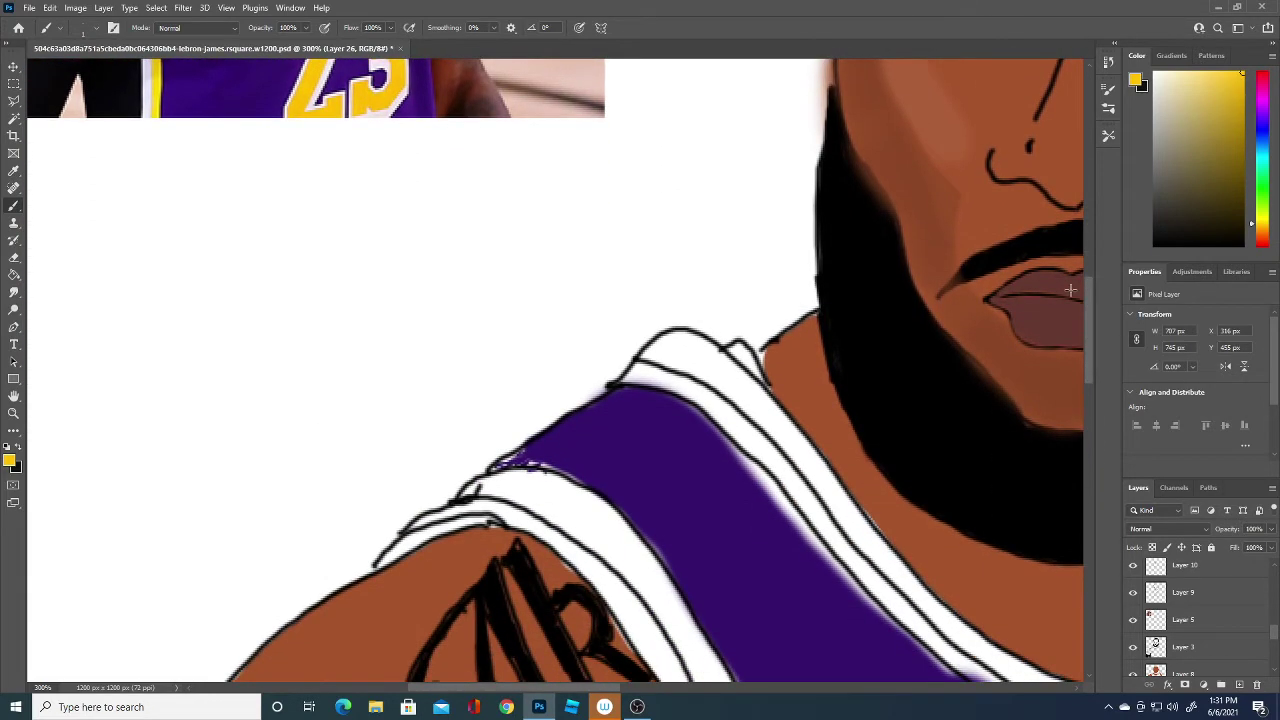
pyautogui.moveTo(648, 375); pyautogui.dragTo(660, 382)
pyautogui.hotkey('ctrl', 'z')
pyautogui.click(97, 28)
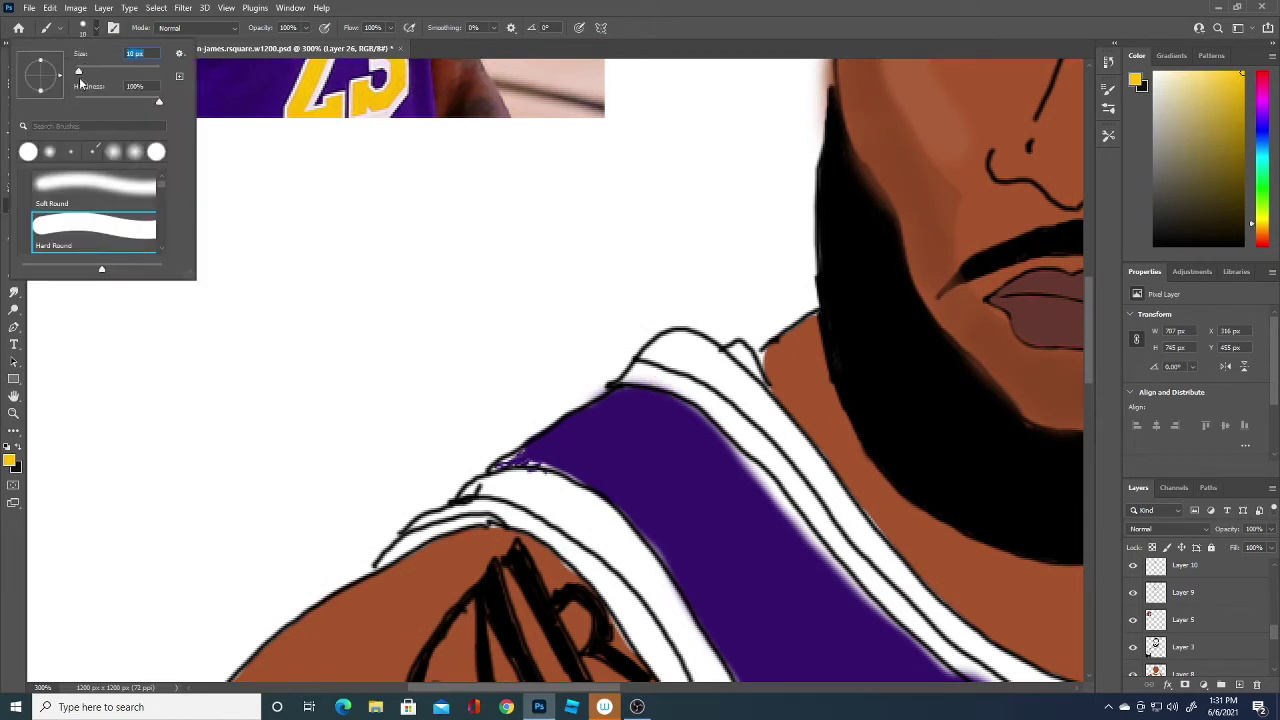
pyautogui.moveTo(78, 68); pyautogui.dragTo(77, 73)
pyautogui.moveTo(777, 472)
pyautogui.mouseDown()
pyautogui.moveTo(812, 508)
pyautogui.moveTo(760, 446)
pyautogui.mouseUp()
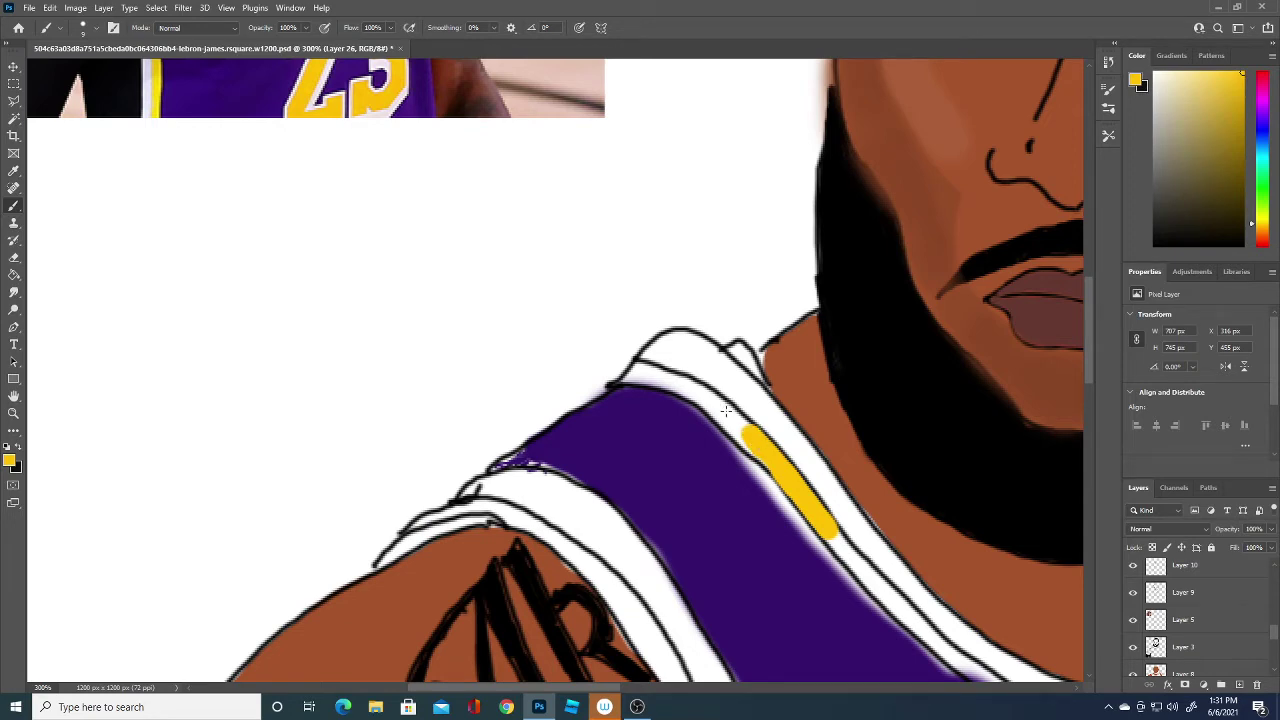
pyautogui.moveTo(1091, 295)
pyautogui.mouseDown()
pyautogui.moveTo(1088, 232)
pyautogui.moveTo(1090, 275)
pyautogui.moveTo(1079, 267)
pyautogui.mouseUp()
pyautogui.moveTo(692, 494)
pyautogui.mouseDown()
pyautogui.moveTo(742, 538)
pyautogui.moveTo(670, 486)
pyautogui.moveTo(628, 482)
pyautogui.moveTo(705, 518)
pyautogui.moveTo(812, 634)
pyautogui.moveTo(803, 616)
pyautogui.mouseUp()
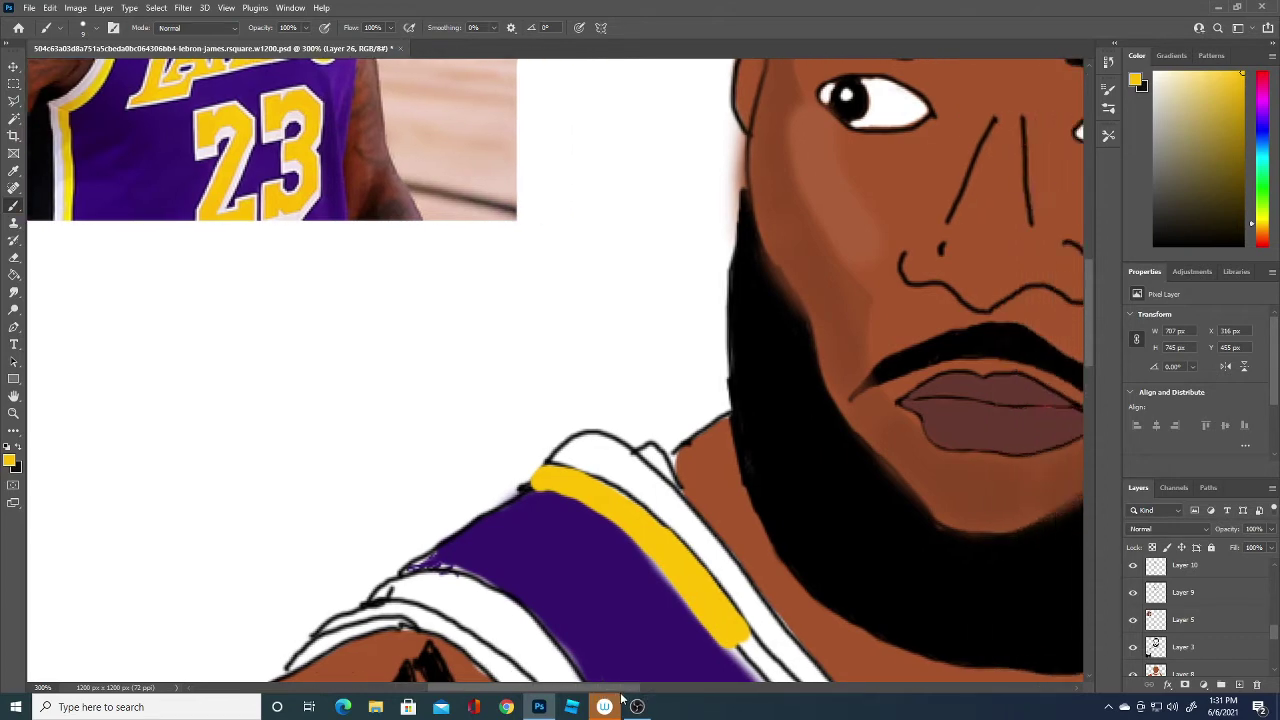
# - Brush the yellow trim down along the collar and across the neckline's bottom
pyautogui.hscroll(5, 1000, 420)
pyautogui.moveTo(1088, 348)
pyautogui.mouseDown()
pyautogui.moveTo(1085, 316)
pyautogui.moveTo(1090, 417)
pyautogui.mouseUp()
pyautogui.moveTo(465, 250)
pyautogui.mouseDown()
pyautogui.moveTo(529, 327)
pyautogui.moveTo(619, 398)
pyautogui.moveTo(746, 456)
pyautogui.moveTo(704, 443)
pyautogui.mouseUp()
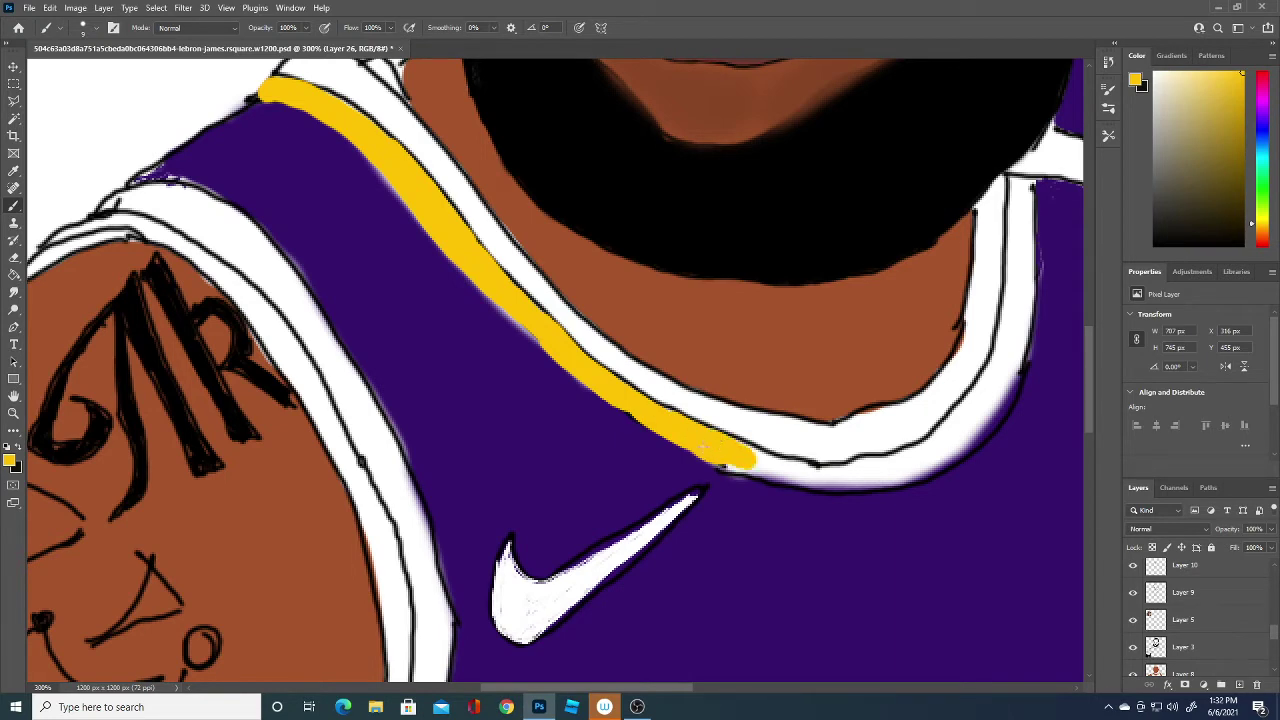
pyautogui.moveTo(627, 690)
pyautogui.mouseDown()
pyautogui.moveTo(596, 690)
pyautogui.moveTo(687, 690)
pyautogui.mouseUp()
pyautogui.moveTo(443, 455); pyautogui.dragTo(507, 484)
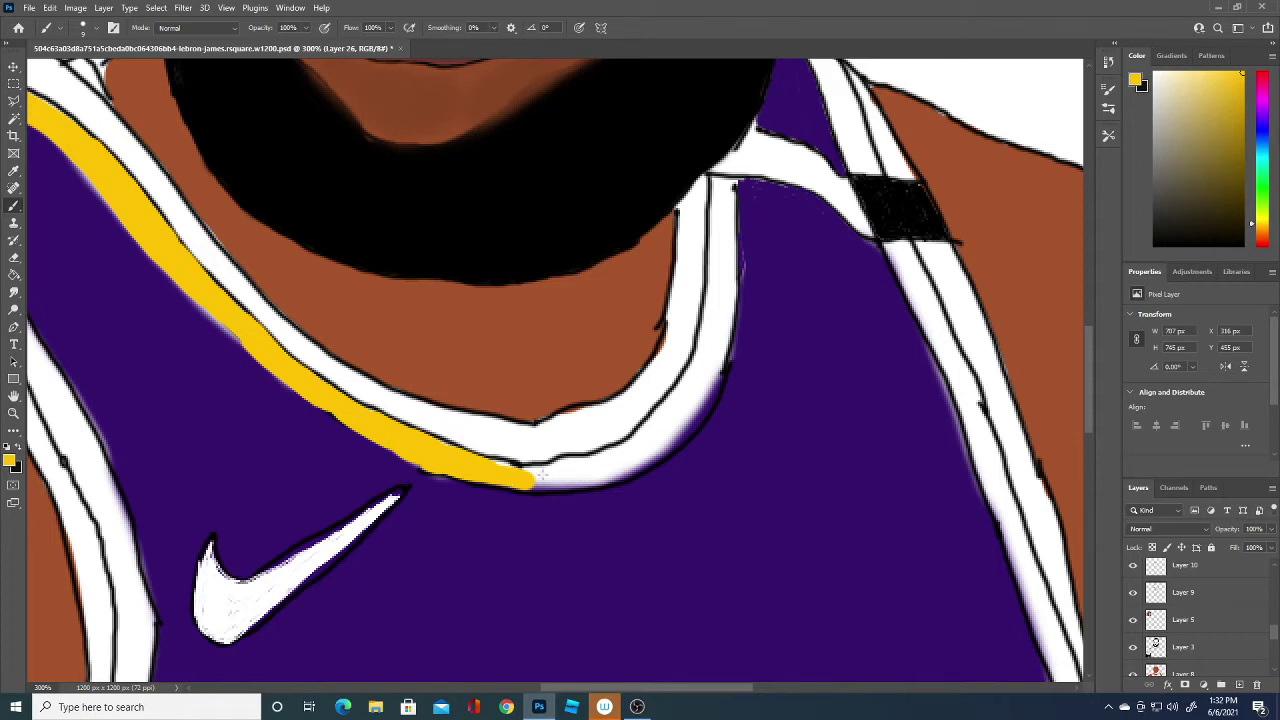
pyautogui.moveTo(533, 481)
pyautogui.mouseDown()
pyautogui.moveTo(605, 466)
pyautogui.moveTo(648, 437)
pyautogui.moveTo(544, 466)
pyautogui.moveTo(573, 465)
pyautogui.moveTo(570, 482)
pyautogui.moveTo(610, 472)
pyautogui.moveTo(675, 412)
pyautogui.moveTo(650, 445)
pyautogui.moveTo(690, 382)
pyautogui.mouseUp()
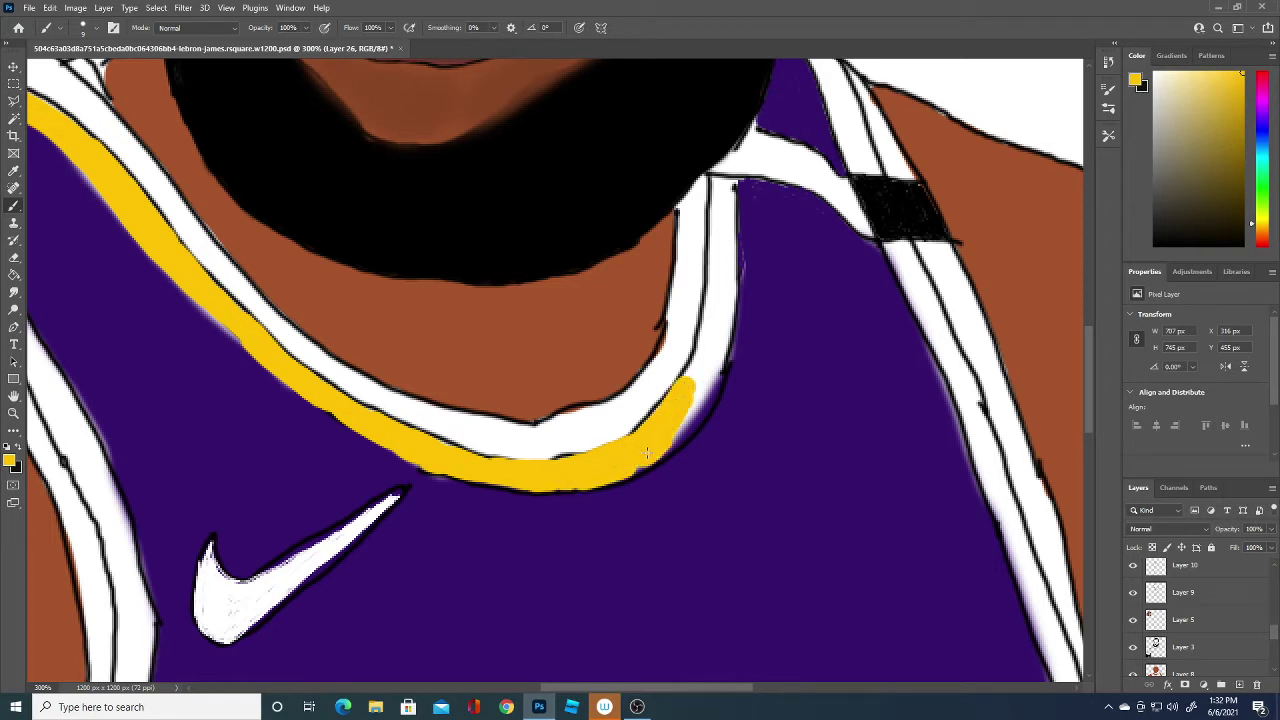
# - Carry the yellow trim up the neckline's right side to the top of the right strap
pyautogui.moveTo(636, 463)
pyautogui.mouseDown()
pyautogui.moveTo(712, 360)
pyautogui.moveTo(688, 405)
pyautogui.mouseUp()
pyautogui.moveTo(668, 448); pyautogui.dragTo(720, 360)
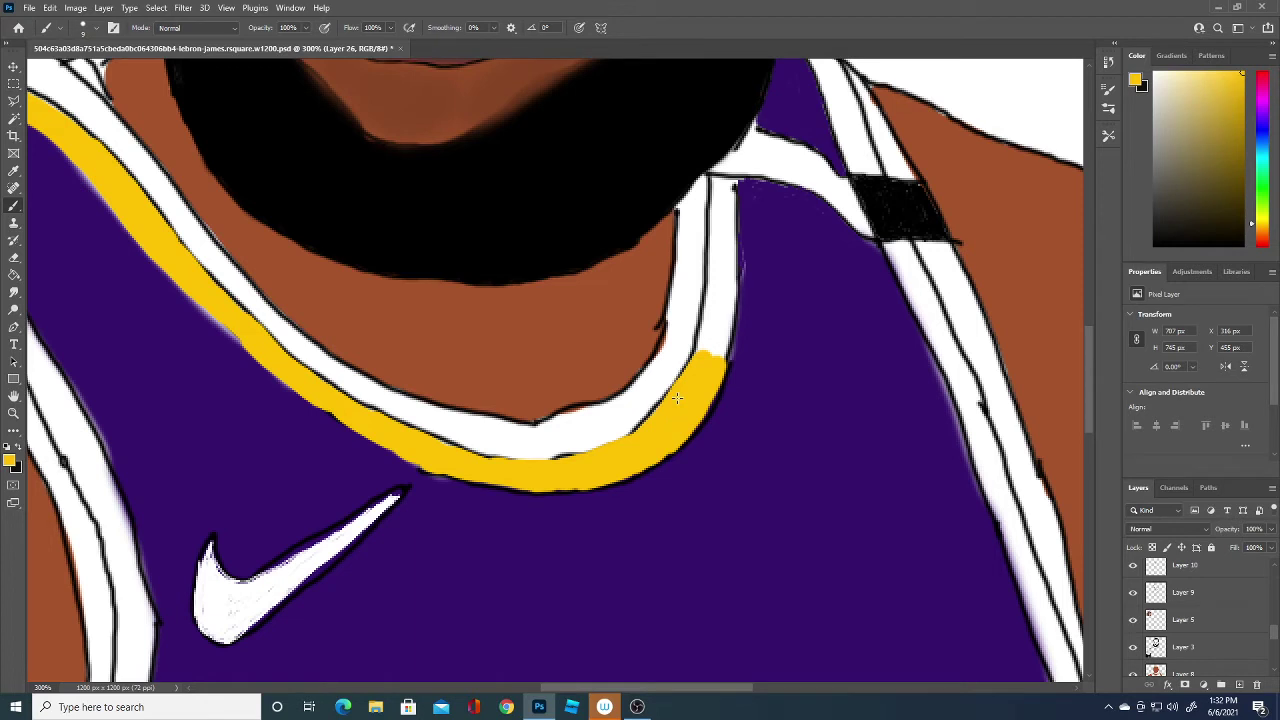
pyautogui.moveTo(700, 352)
pyautogui.mouseDown()
pyautogui.moveTo(720, 200)
pyautogui.moveTo(720, 360)
pyautogui.moveTo(727, 264)
pyautogui.mouseUp()
pyautogui.moveTo(720, 198); pyautogui.dragTo(722, 192)
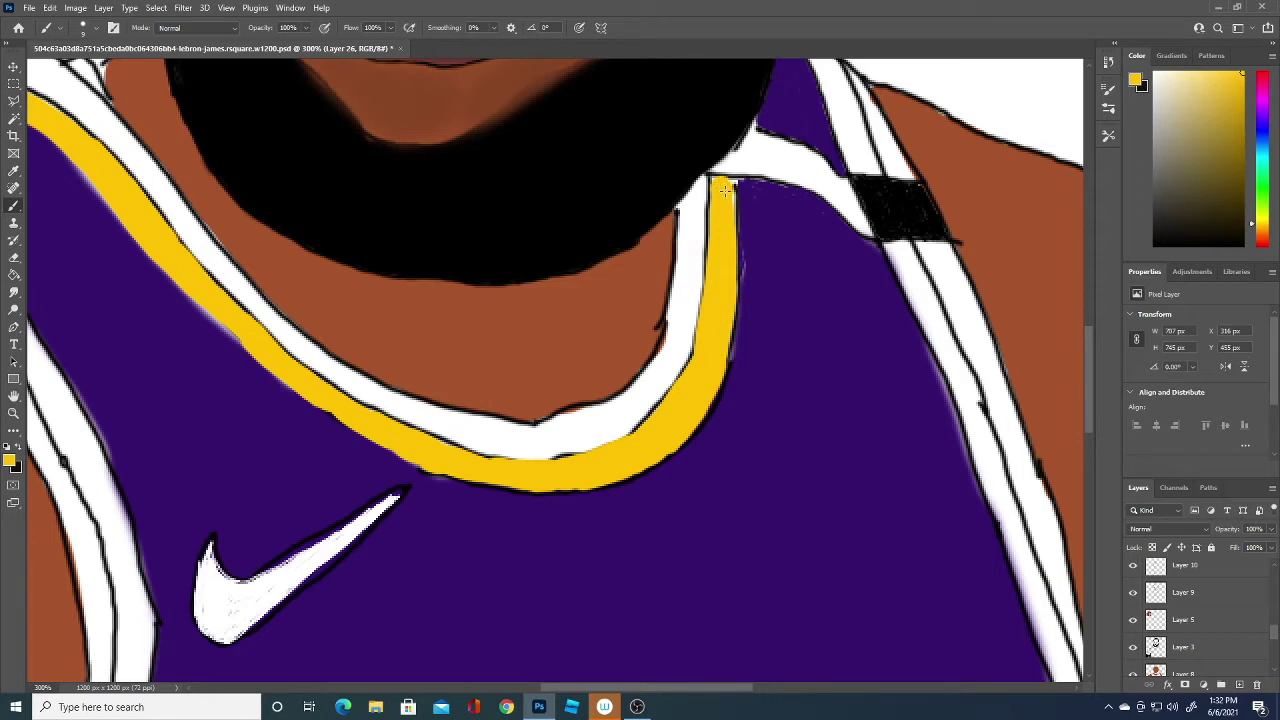
pyautogui.moveTo(1088, 348); pyautogui.dragTo(1091, 332)
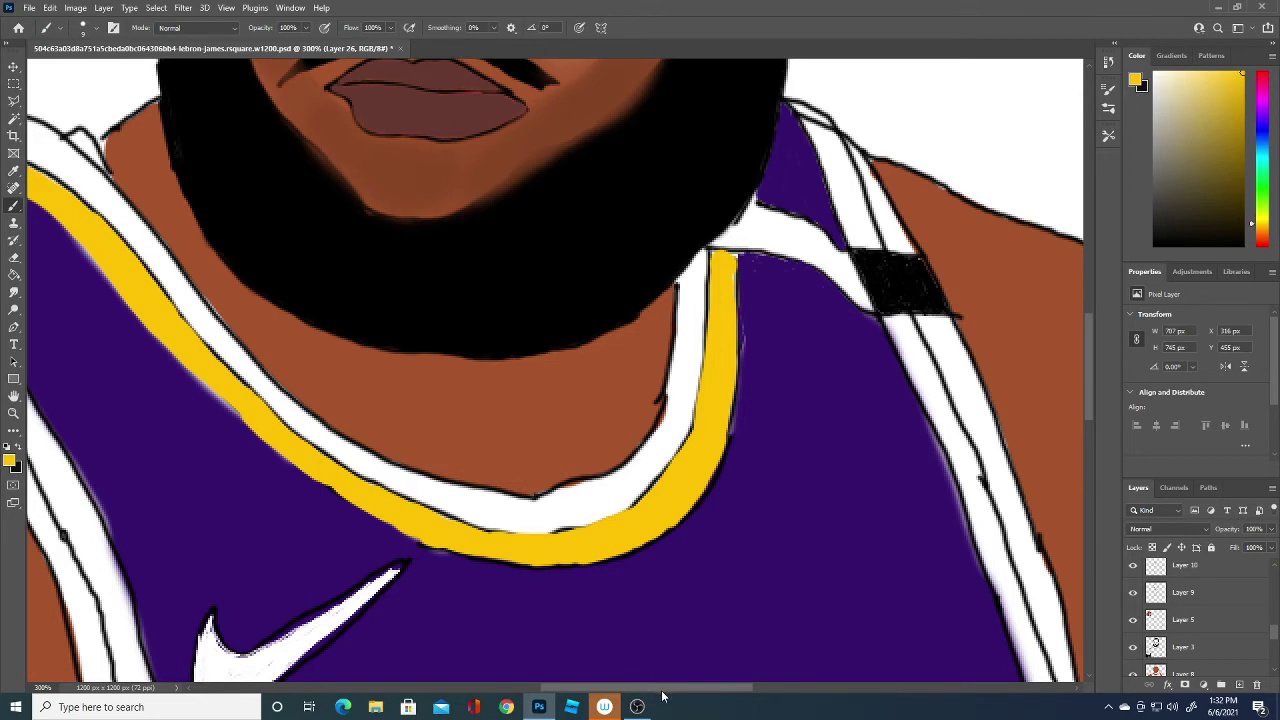
pyautogui.moveTo(658, 690); pyautogui.dragTo(380, 690)
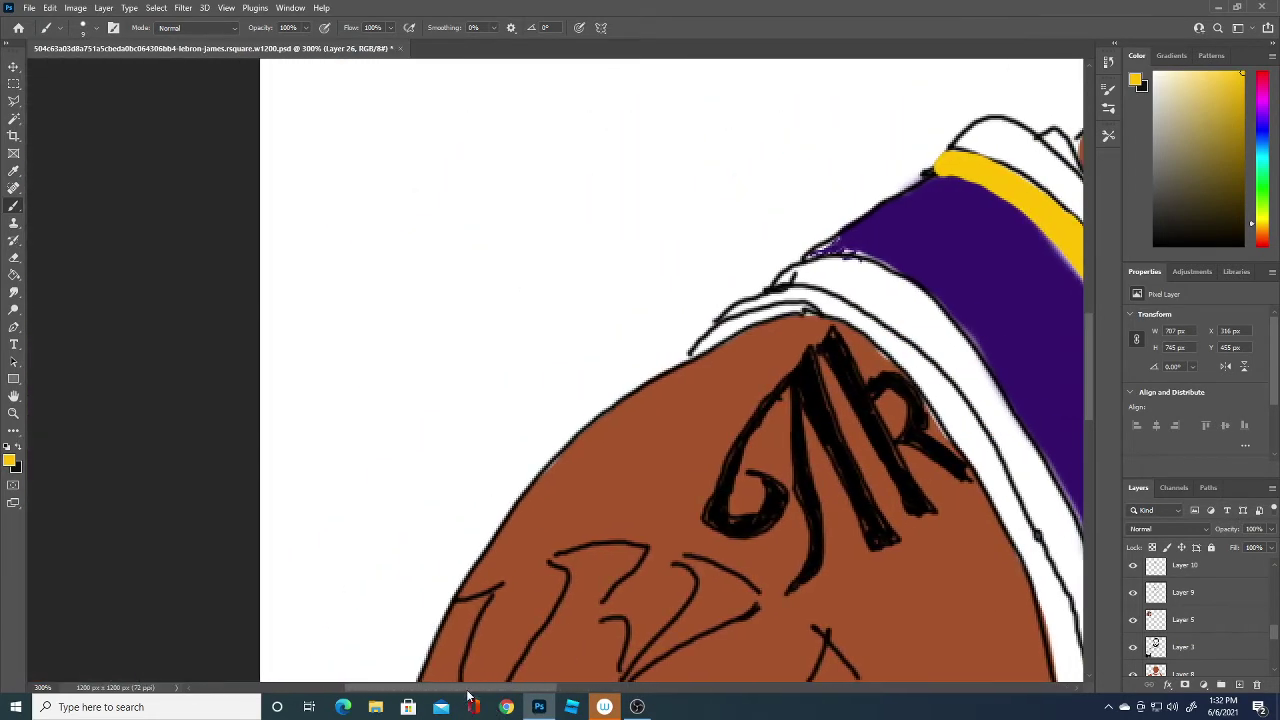
pyautogui.moveTo(1089, 356)
pyautogui.mouseDown()
pyautogui.moveTo(1094, 254)
pyautogui.moveTo(1092, 318)
pyautogui.mouseUp()
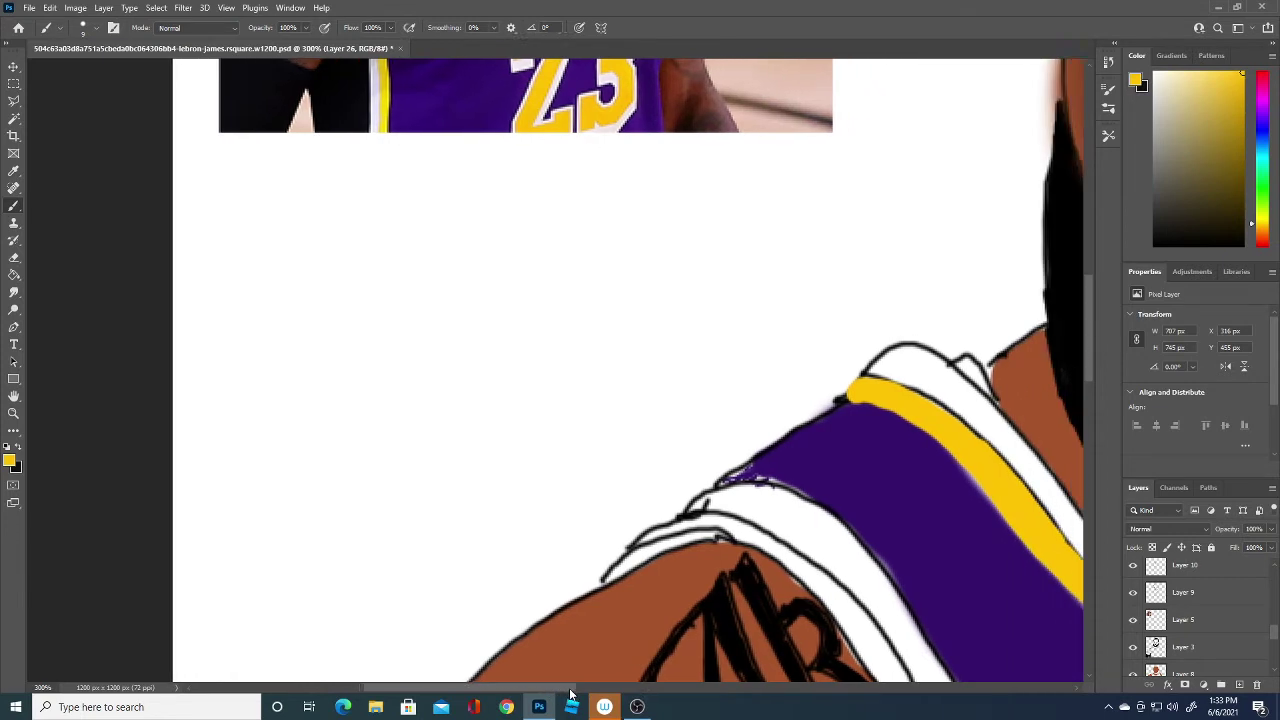
pyautogui.moveTo(554, 688); pyautogui.dragTo(651, 686)
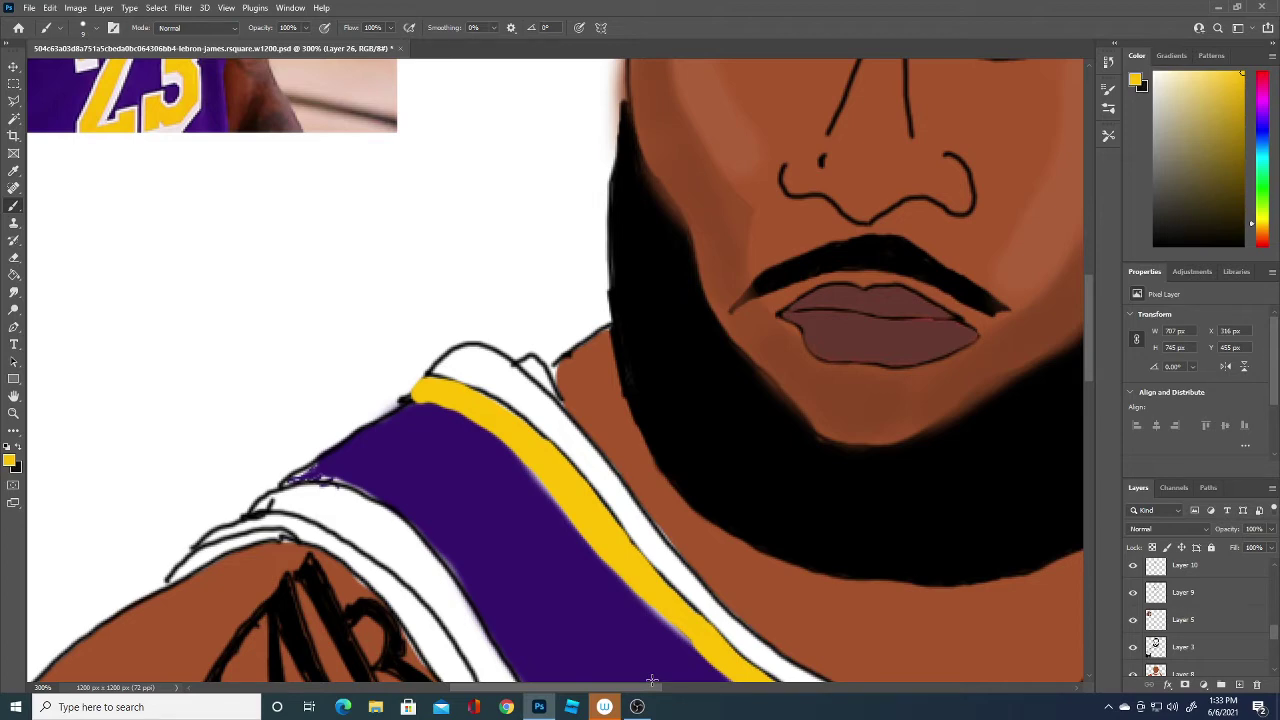
pyautogui.moveTo(652, 684)
pyautogui.mouseDown()
pyautogui.moveTo(604, 704)
pyautogui.moveTo(659, 670)
pyautogui.mouseUp()
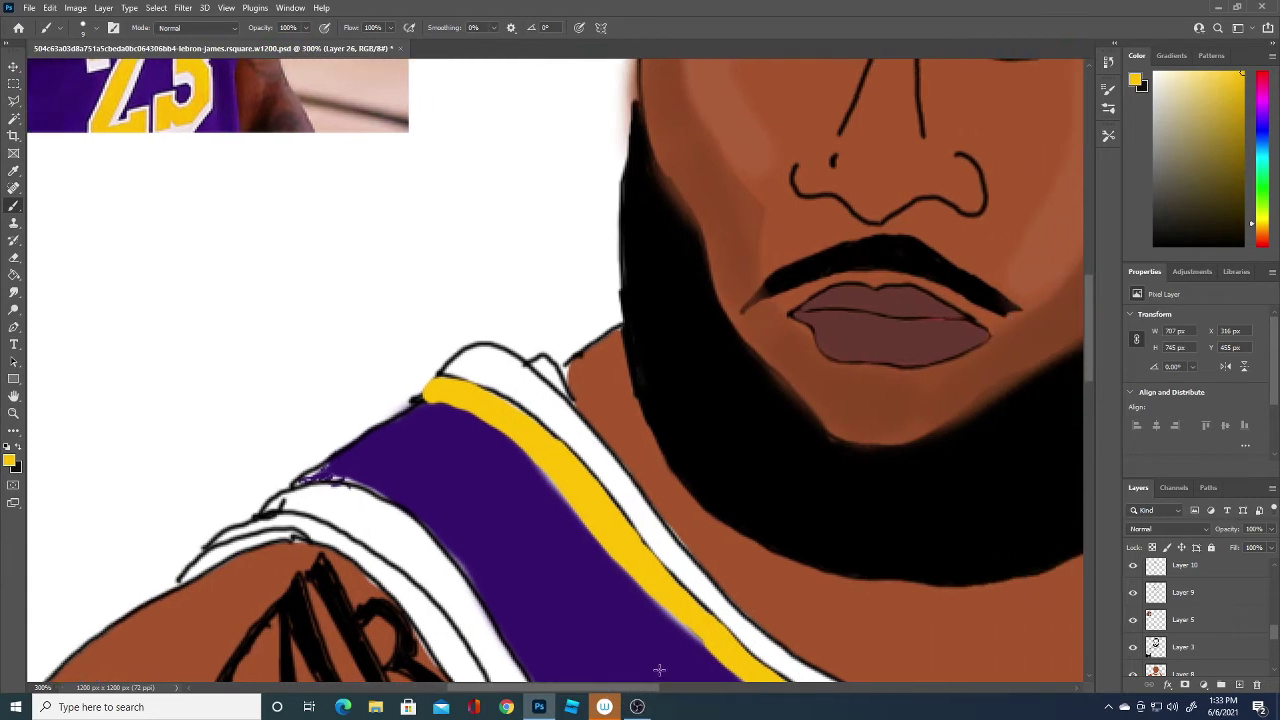
pyautogui.moveTo(1092, 366); pyautogui.dragTo(1093, 346)
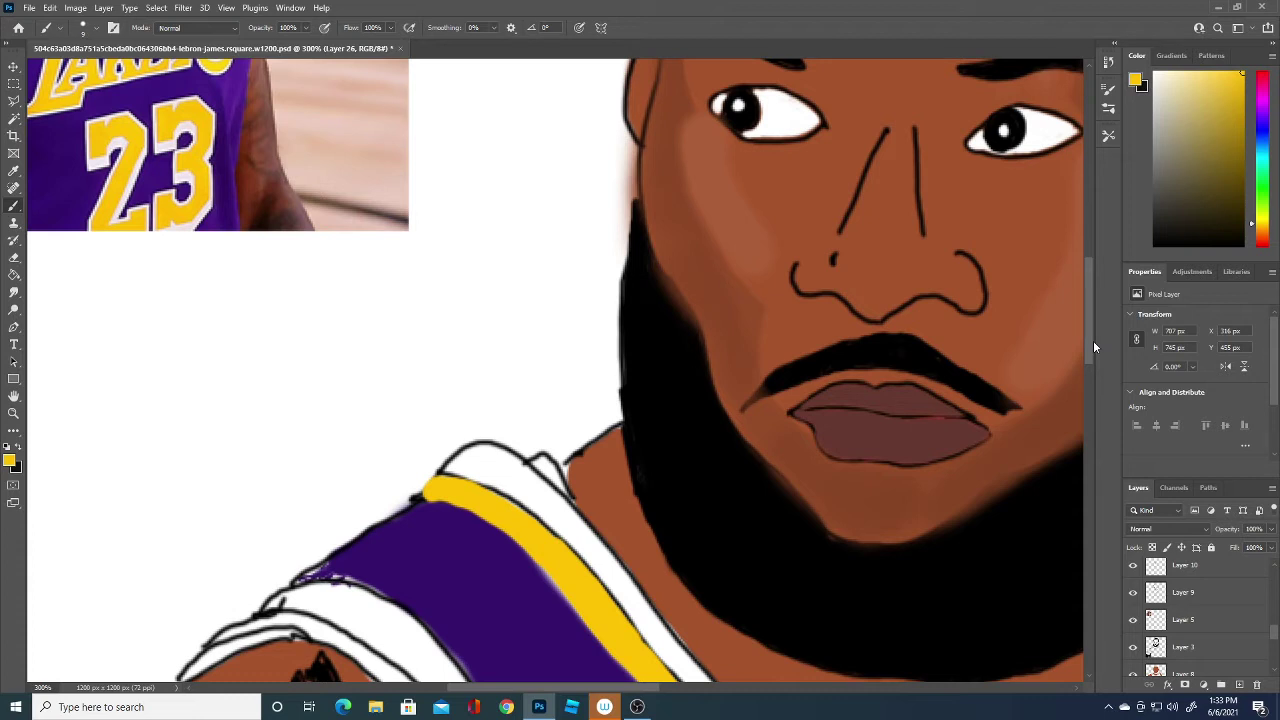
pyautogui.moveTo(636, 687); pyautogui.dragTo(600, 687)
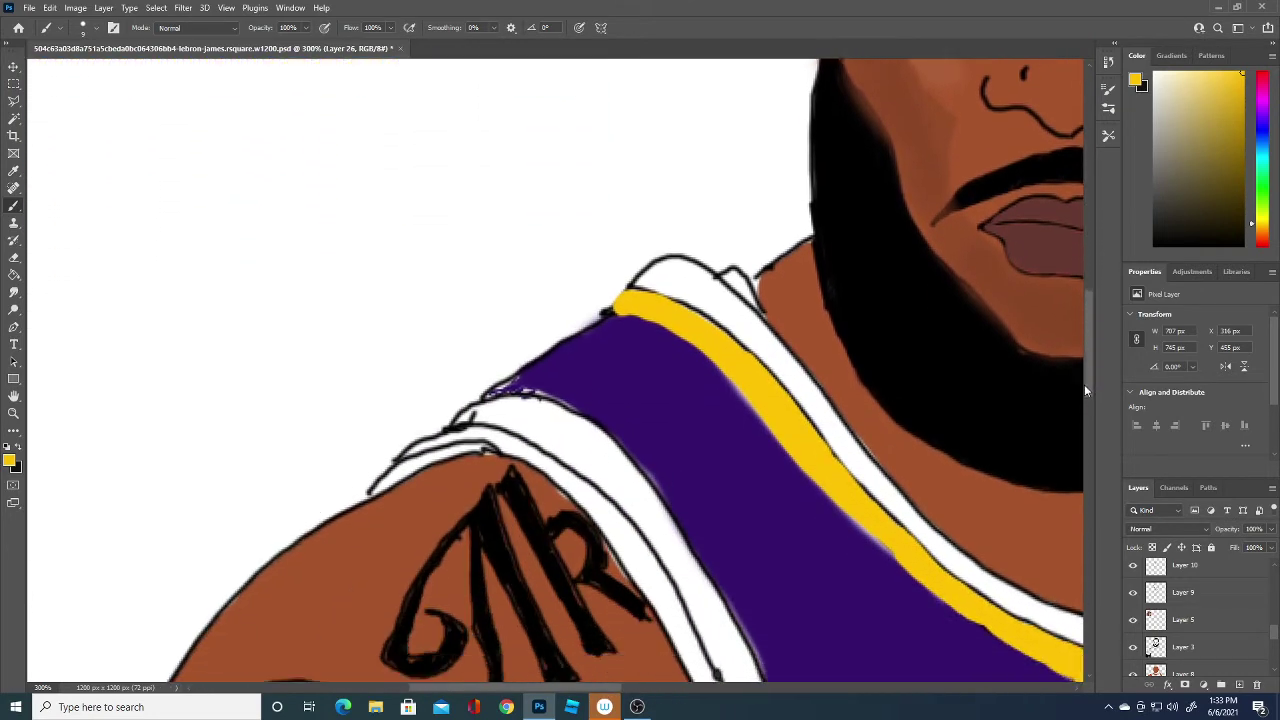
pyautogui.moveTo(1086, 357); pyautogui.dragTo(1082, 496)
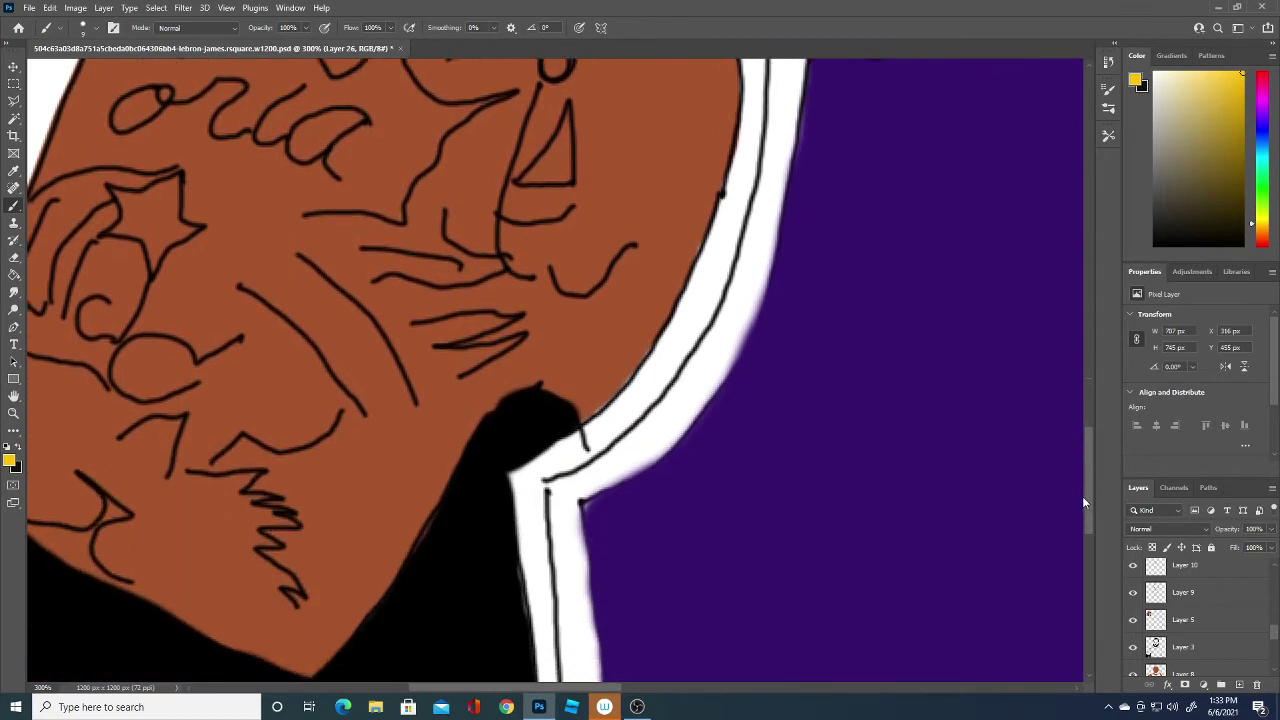
# - Paint a yellow stripe along the left armhole's white trim down to the image bottom
pyautogui.scroll(-3, 1064, 499)
pyautogui.moveTo(588, 540)
pyautogui.mouseDown()
pyautogui.moveTo(560, 358)
pyautogui.moveTo(579, 497)
pyautogui.mouseUp()
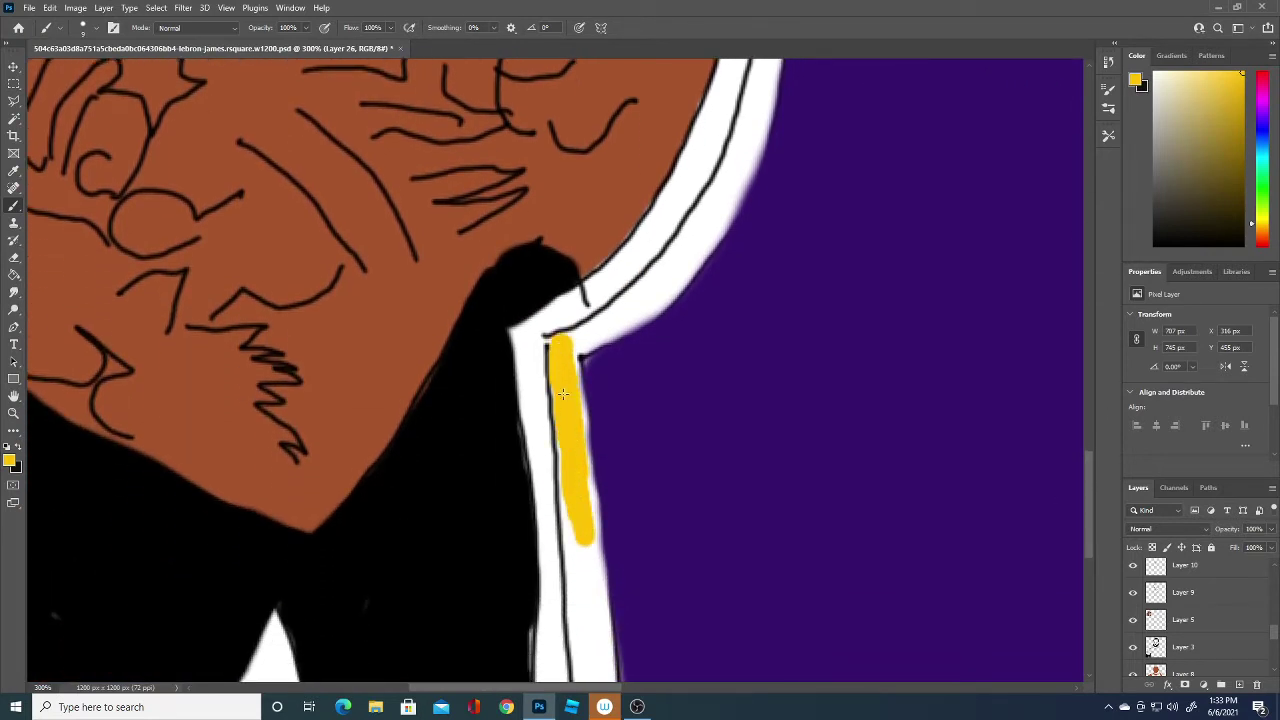
pyautogui.moveTo(585, 568)
pyautogui.mouseDown()
pyautogui.moveTo(587, 625)
pyautogui.moveTo(590, 500)
pyautogui.moveTo(569, 340)
pyautogui.mouseUp()
pyautogui.moveTo(590, 610)
pyautogui.mouseDown()
pyautogui.moveTo(595, 668)
pyautogui.moveTo(580, 540)
pyautogui.moveTo(607, 665)
pyautogui.moveTo(598, 648)
pyautogui.moveTo(580, 668)
pyautogui.moveTo(583, 626)
pyautogui.mouseUp()
pyautogui.moveTo(584, 335)
pyautogui.mouseDown()
pyautogui.moveTo(655, 288)
pyautogui.moveTo(667, 264)
pyautogui.mouseUp()
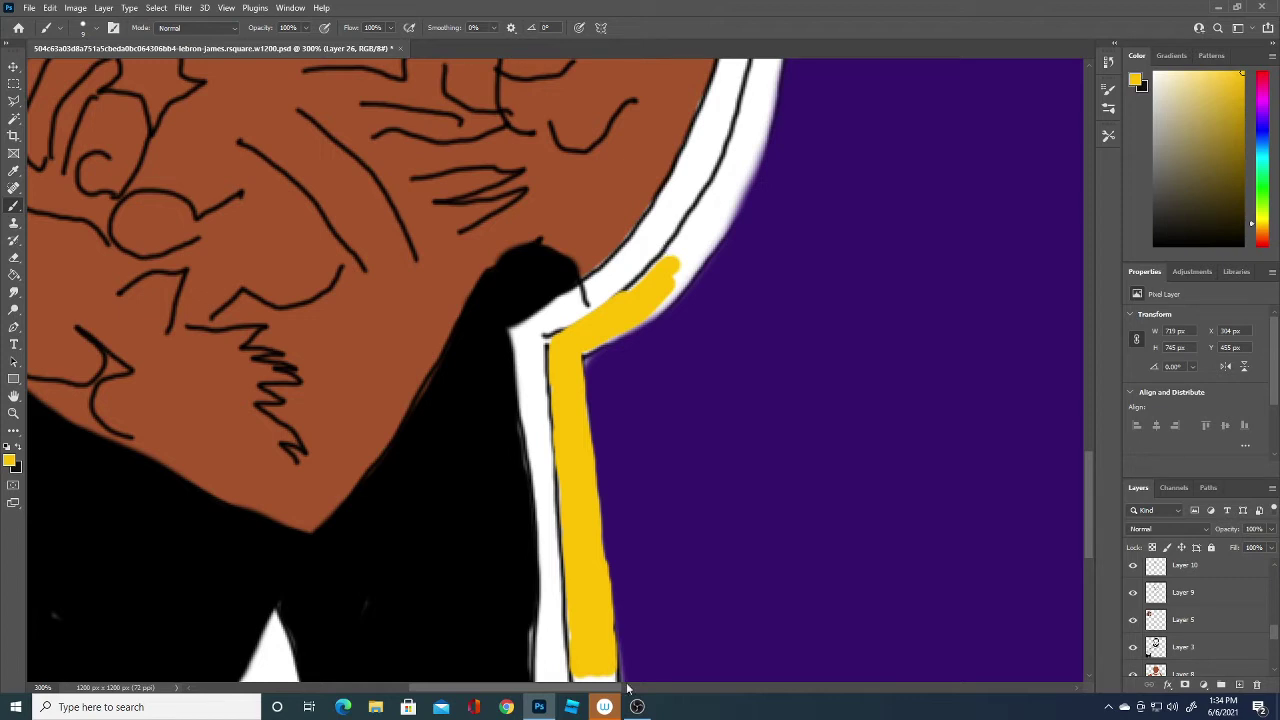
pyautogui.moveTo(615, 688); pyautogui.dragTo(660, 688)
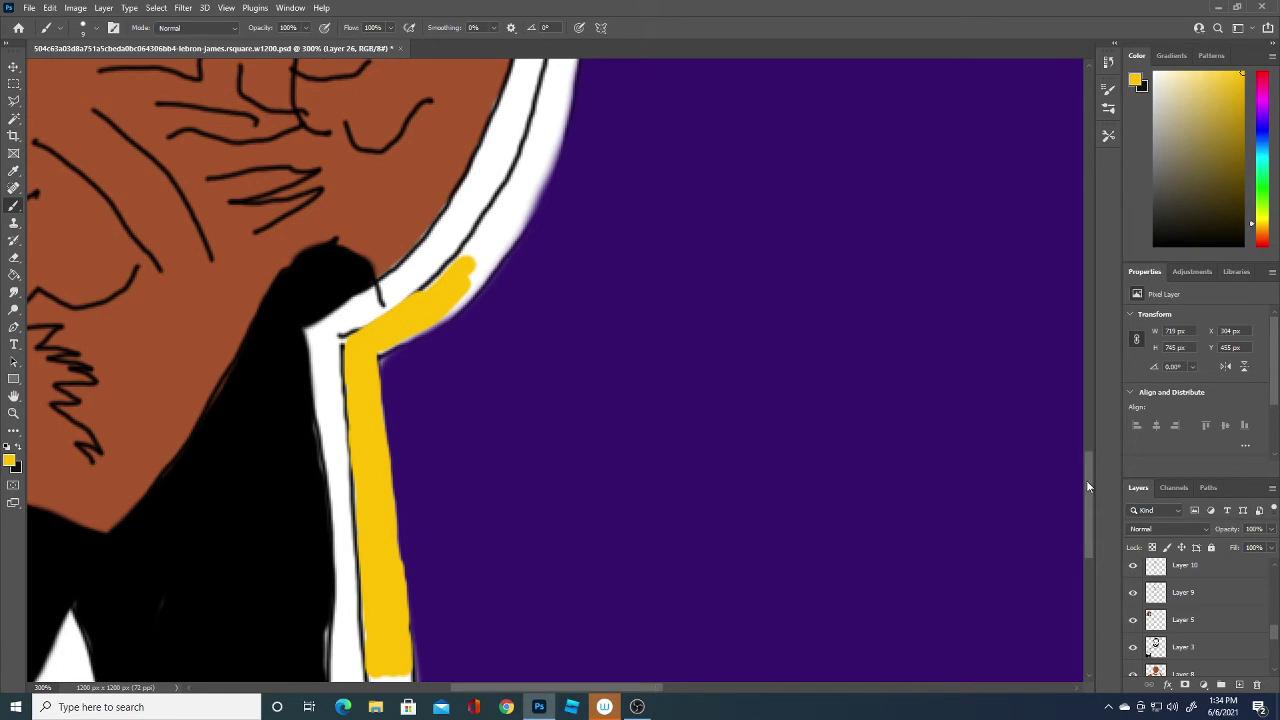
pyautogui.moveTo(1088, 486); pyautogui.dragTo(1087, 546)
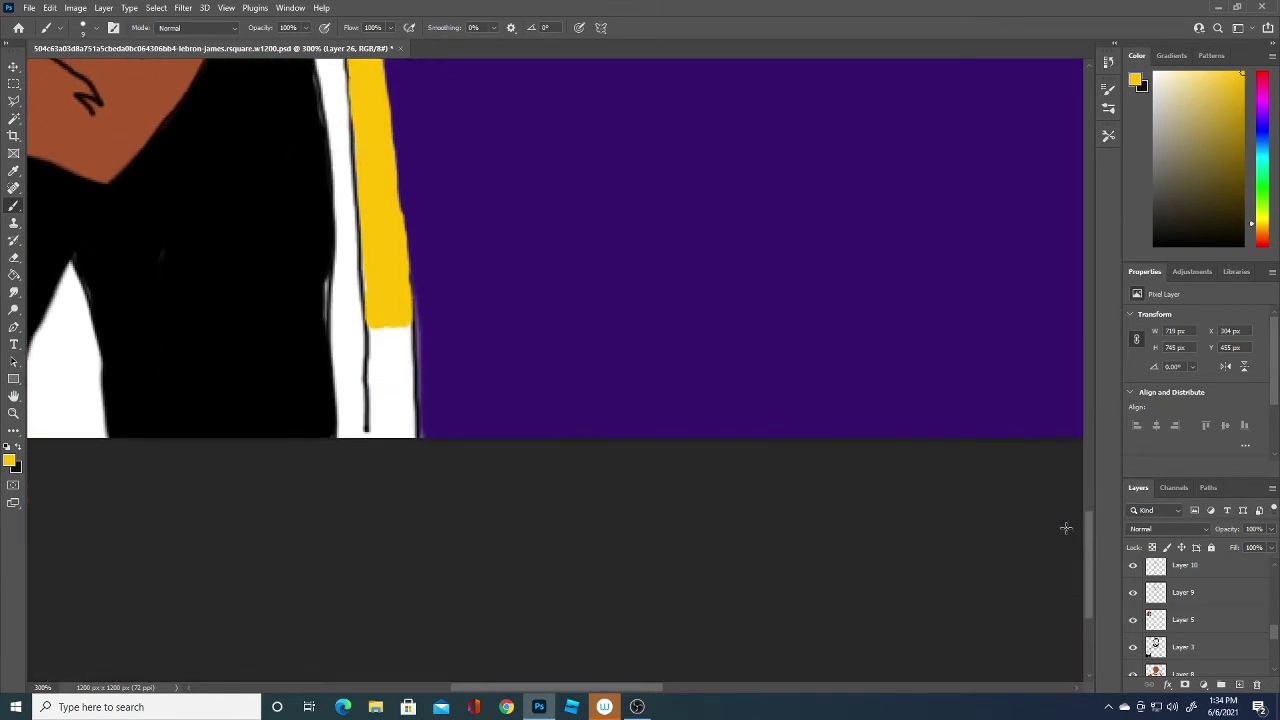
pyautogui.moveTo(383, 328)
pyautogui.mouseDown()
pyautogui.moveTo(377, 430)
pyautogui.moveTo(398, 402)
pyautogui.moveTo(380, 432)
pyautogui.mouseUp()
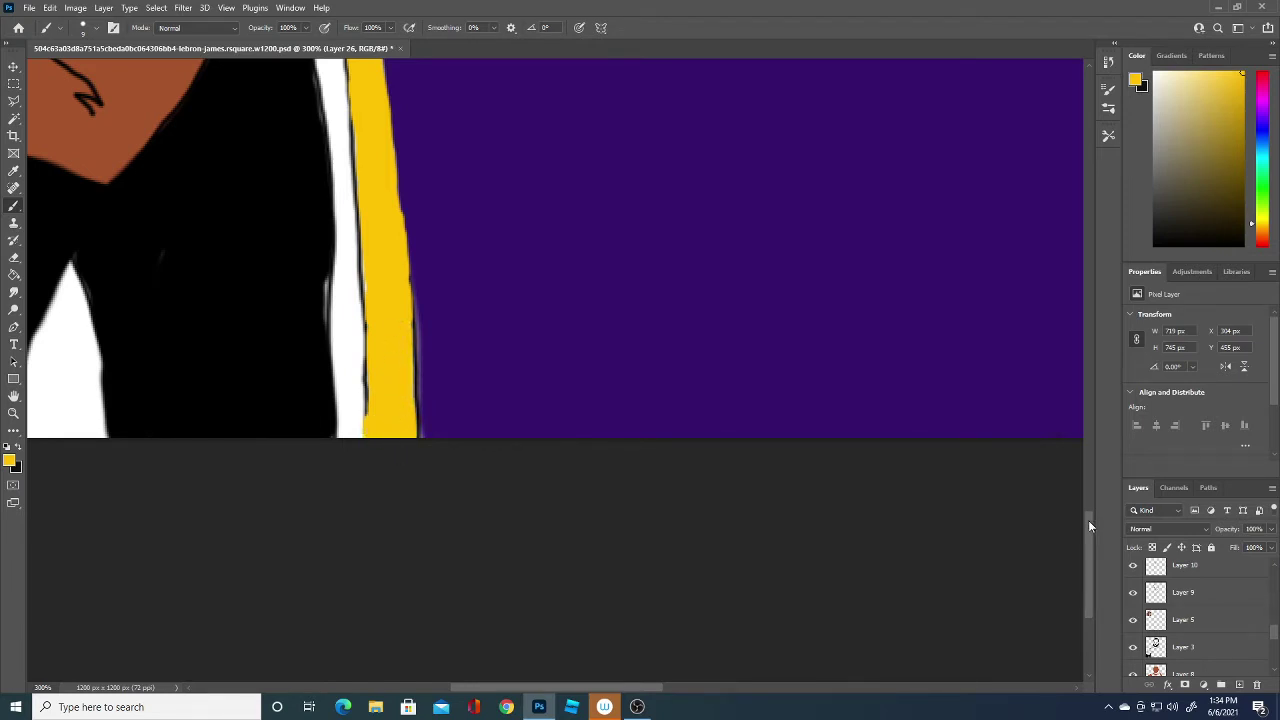
# - Thicken the yellow armhole stripe and extend it up the white border
pyautogui.moveTo(1088, 520); pyautogui.dragTo(1089, 410)
pyautogui.moveTo(466, 534)
pyautogui.mouseDown()
pyautogui.moveTo(498, 476)
pyautogui.moveTo(448, 578)
pyautogui.moveTo(490, 528)
pyautogui.moveTo(548, 387)
pyautogui.mouseUp()
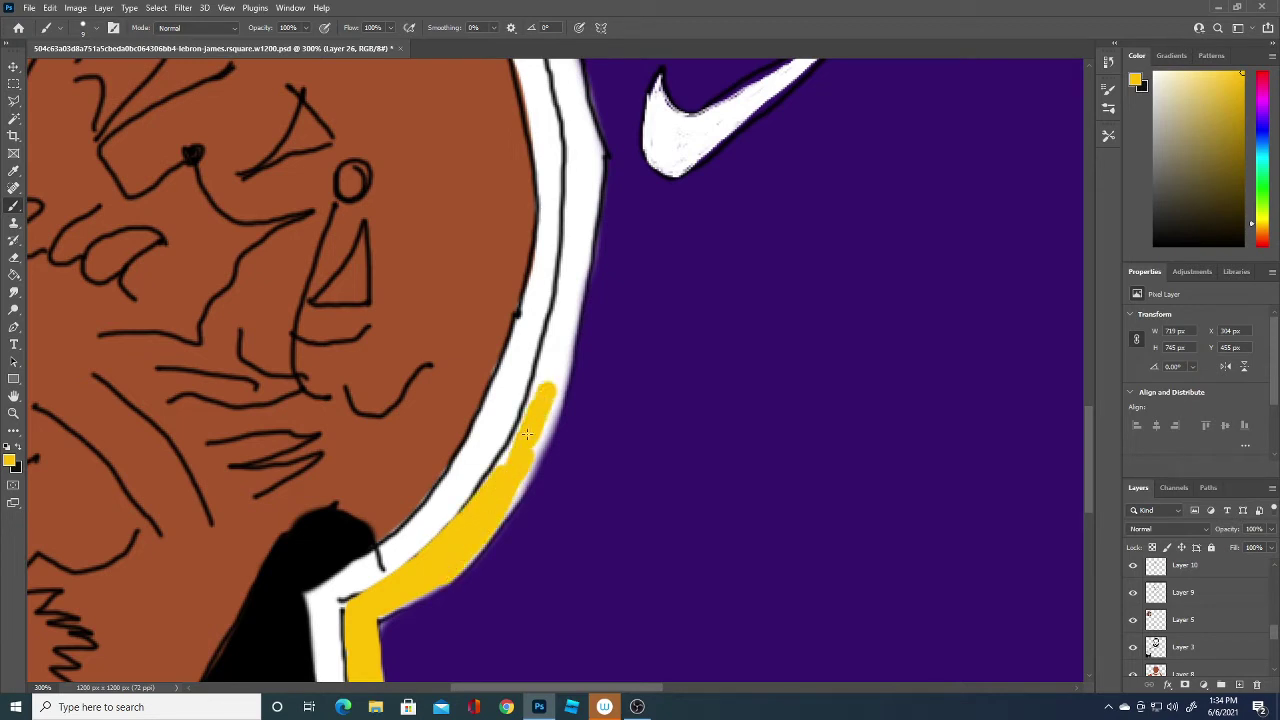
pyautogui.moveTo(516, 474); pyautogui.dragTo(547, 374)
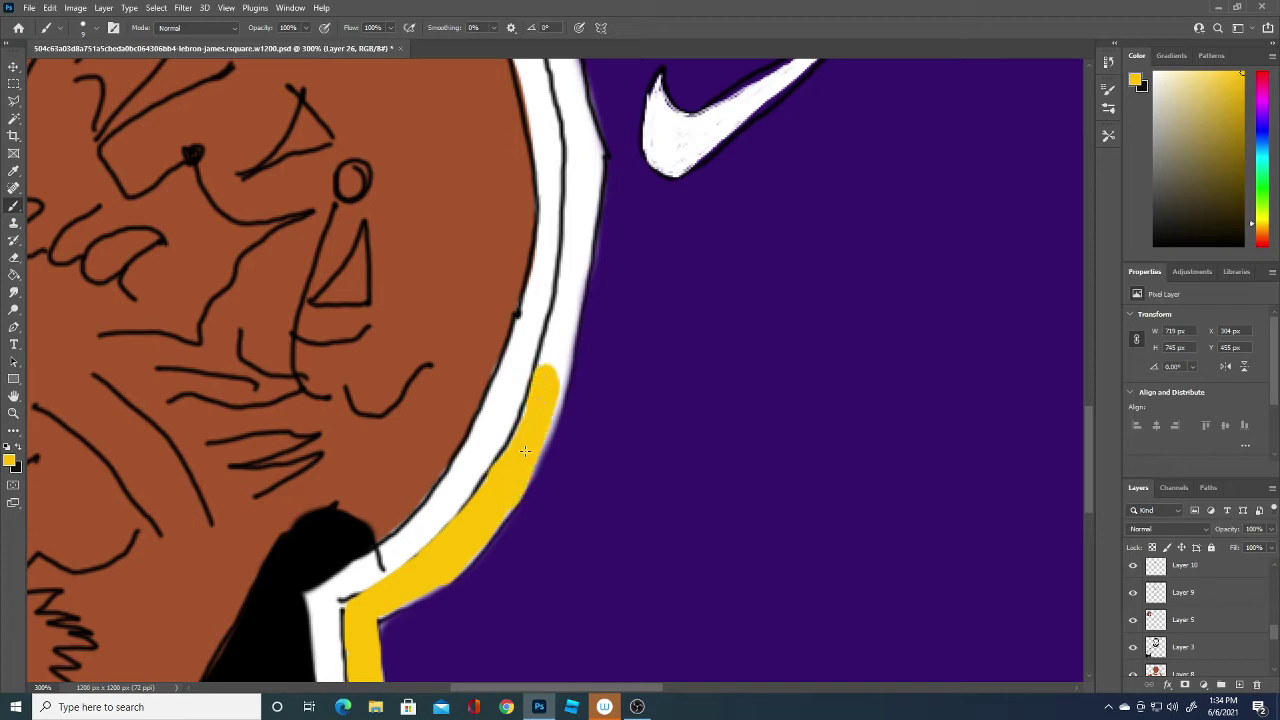
pyautogui.moveTo(508, 514); pyautogui.dragTo(518, 472)
pyautogui.moveTo(498, 510); pyautogui.dragTo(458, 562)
pyautogui.moveTo(539, 410); pyautogui.dragTo(548, 363)
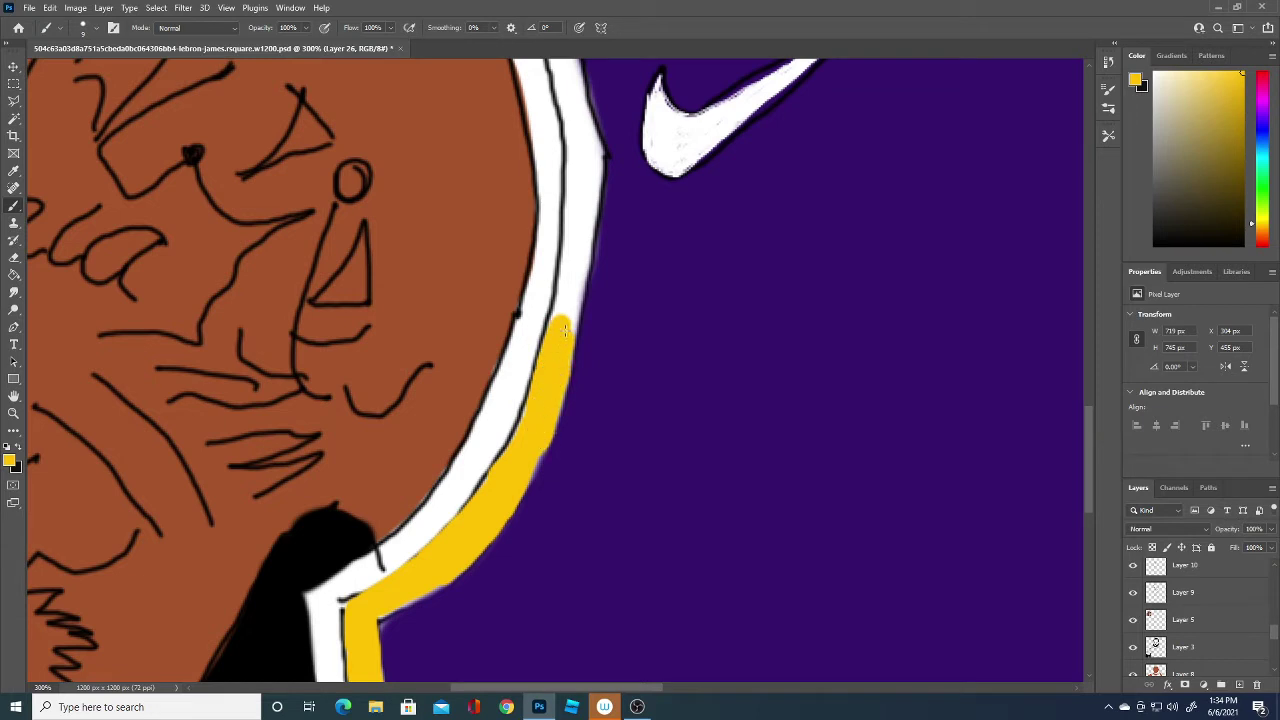
pyautogui.moveTo(568, 336)
pyautogui.mouseDown()
pyautogui.moveTo(567, 307)
pyautogui.moveTo(571, 368)
pyautogui.mouseUp()
# - Fill the lower border with yellow and carry the trim up to the shoulder
pyautogui.moveTo(1090, 408); pyautogui.dragTo(1088, 338)
pyautogui.moveTo(577, 628)
pyautogui.mouseDown()
pyautogui.moveTo(567, 674)
pyautogui.moveTo(577, 586)
pyautogui.moveTo(586, 614)
pyautogui.moveTo(588, 600)
pyautogui.moveTo(576, 588)
pyautogui.mouseUp()
pyautogui.moveTo(583, 539)
pyautogui.mouseDown()
pyautogui.moveTo(572, 534)
pyautogui.moveTo(589, 549)
pyautogui.moveTo(542, 432)
pyautogui.mouseUp()
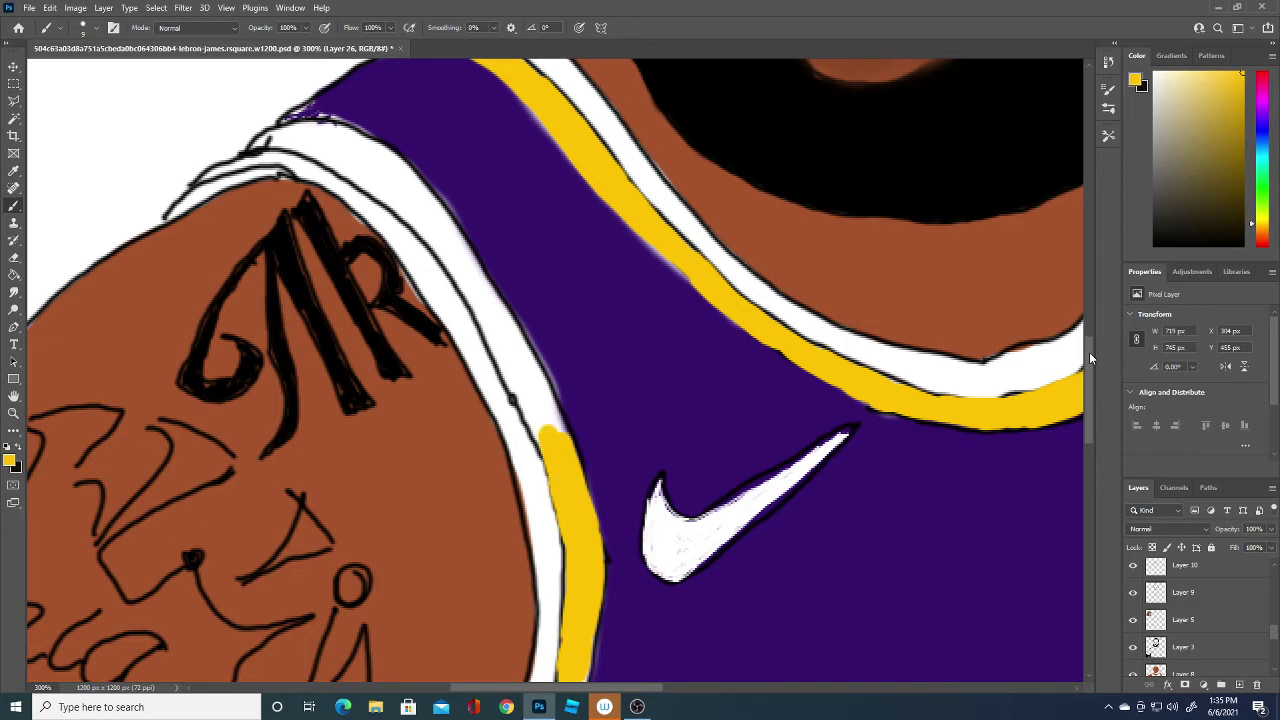
pyautogui.moveTo(1089, 352); pyautogui.dragTo(1092, 330)
pyautogui.moveTo(507, 472); pyautogui.dragTo(553, 546)
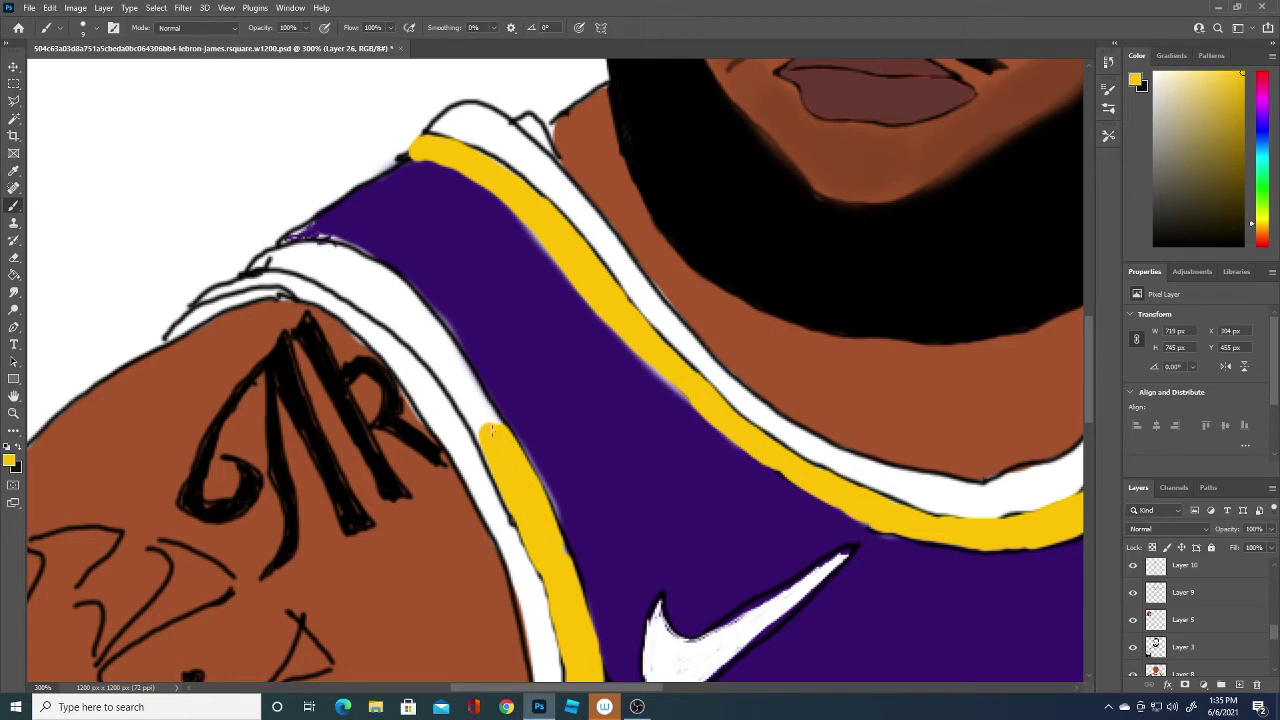
pyautogui.moveTo(434, 352)
pyautogui.mouseDown()
pyautogui.moveTo(467, 408)
pyautogui.moveTo(467, 385)
pyautogui.moveTo(382, 292)
pyautogui.mouseUp()
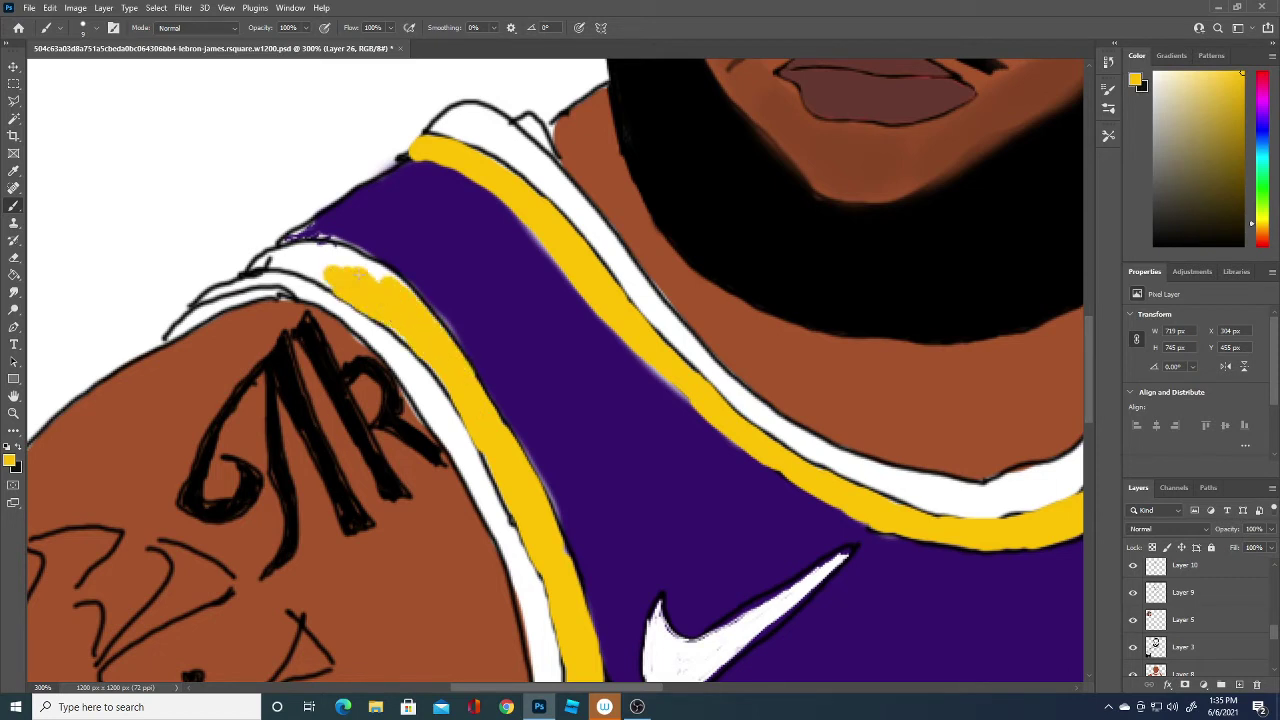
pyautogui.moveTo(385, 285)
pyautogui.mouseDown()
pyautogui.moveTo(318, 242)
pyautogui.moveTo(288, 261)
pyautogui.moveTo(318, 241)
pyautogui.moveTo(298, 262)
pyautogui.moveTo(329, 271)
pyautogui.mouseUp()
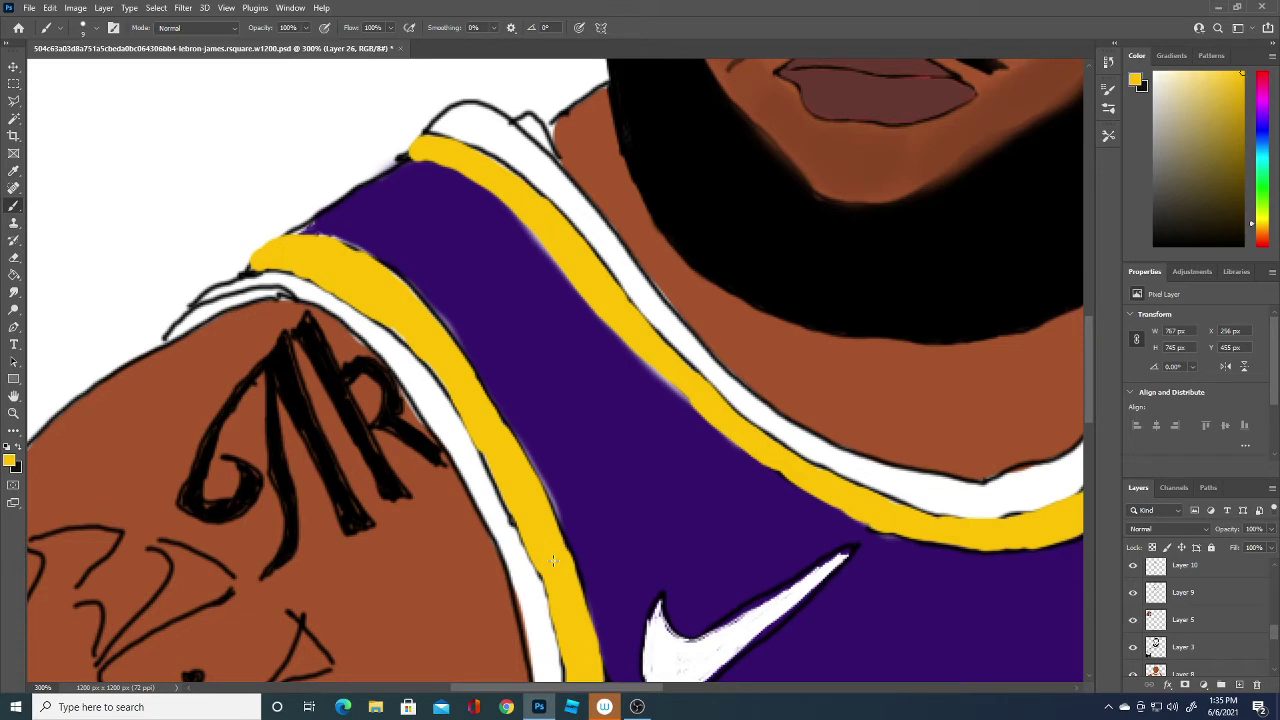
# - Paint a yellow stripe down the right armhole's white trim
pyautogui.scroll(-2, 553, 562)
pyautogui.scroll(-2, 555, 564)
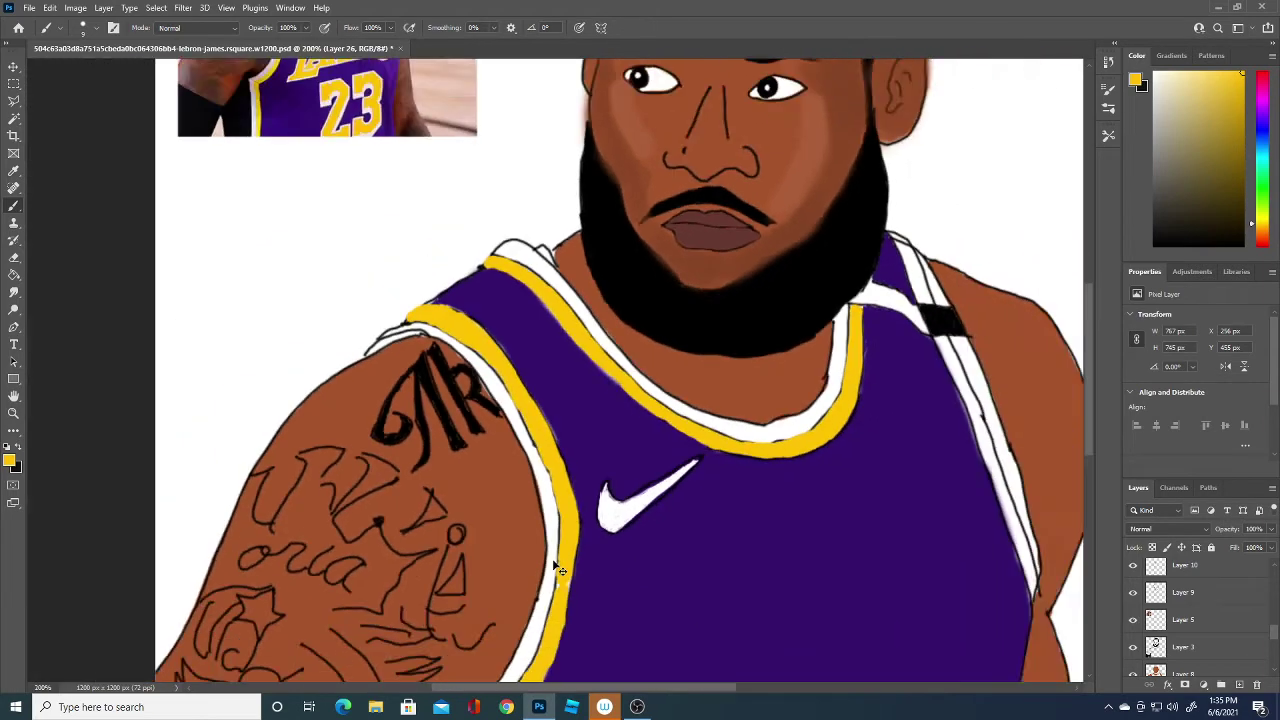
pyautogui.scroll(-1, 556, 566)
pyautogui.scroll(-1, 558, 567)
pyautogui.scroll(-1, 558, 567)
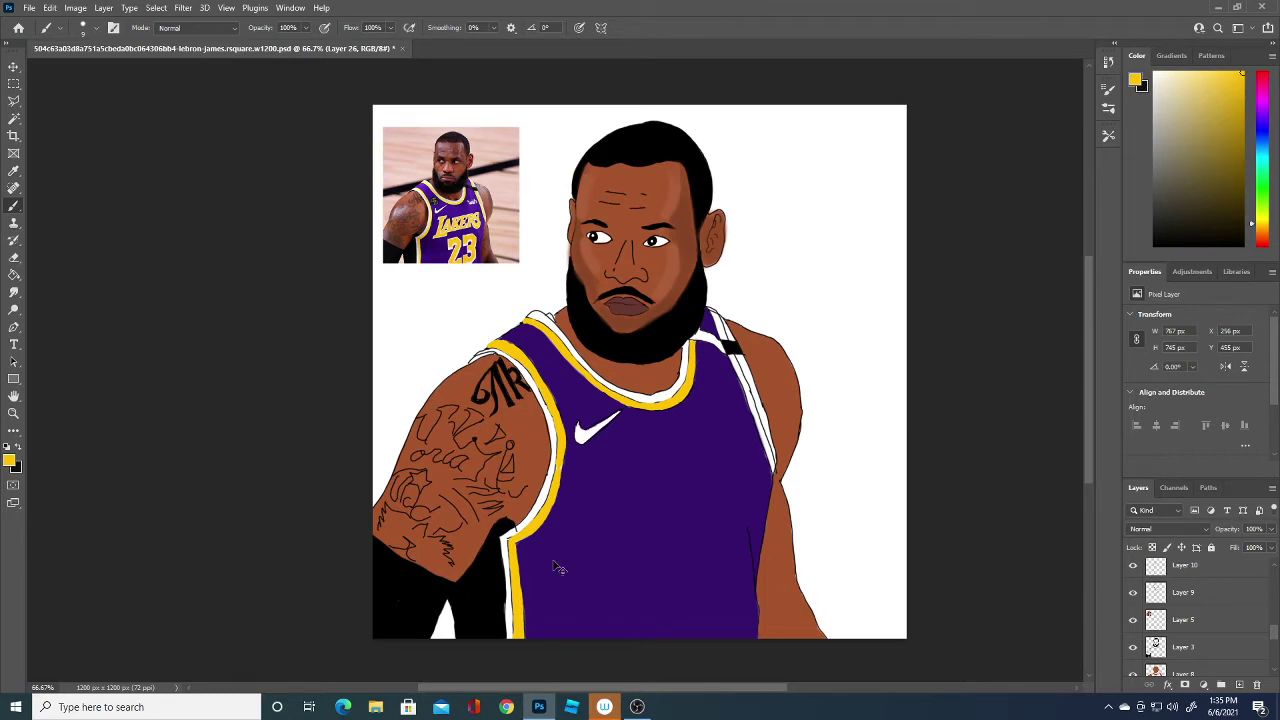
pyautogui.scroll(1, 553, 561)
pyautogui.scroll(1, 556, 567)
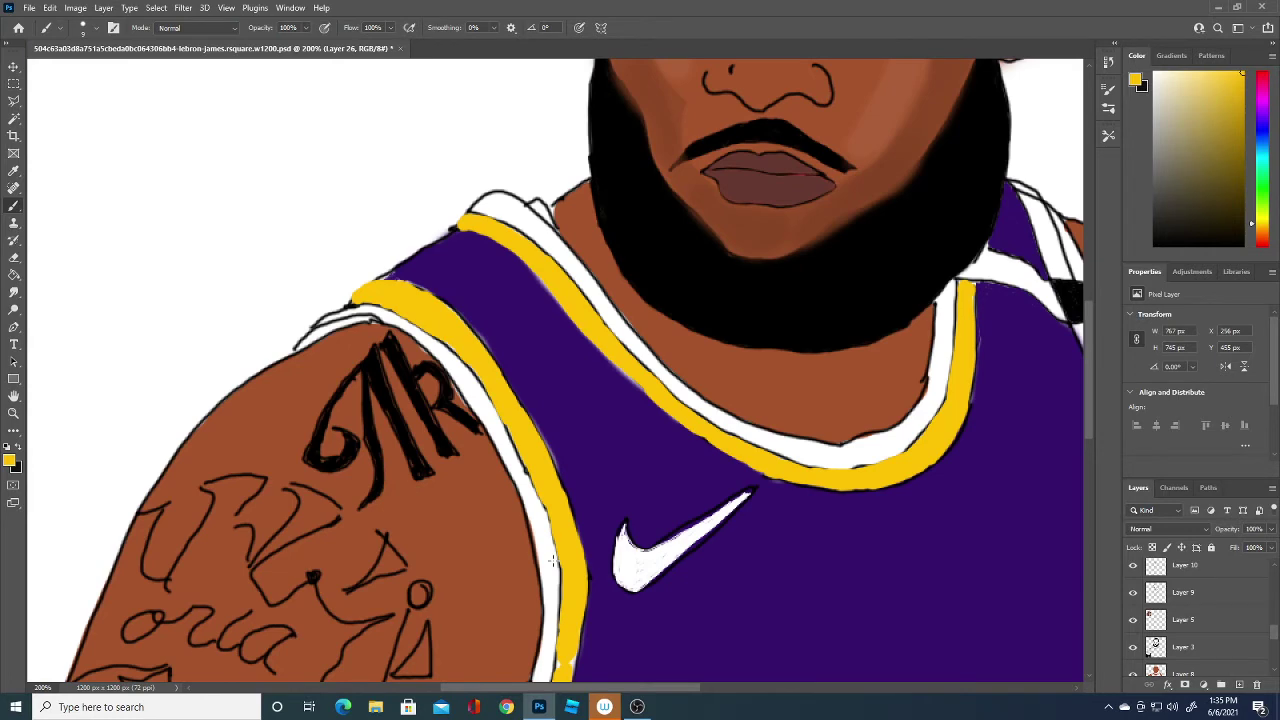
pyautogui.moveTo(1088, 345); pyautogui.dragTo(1094, 250)
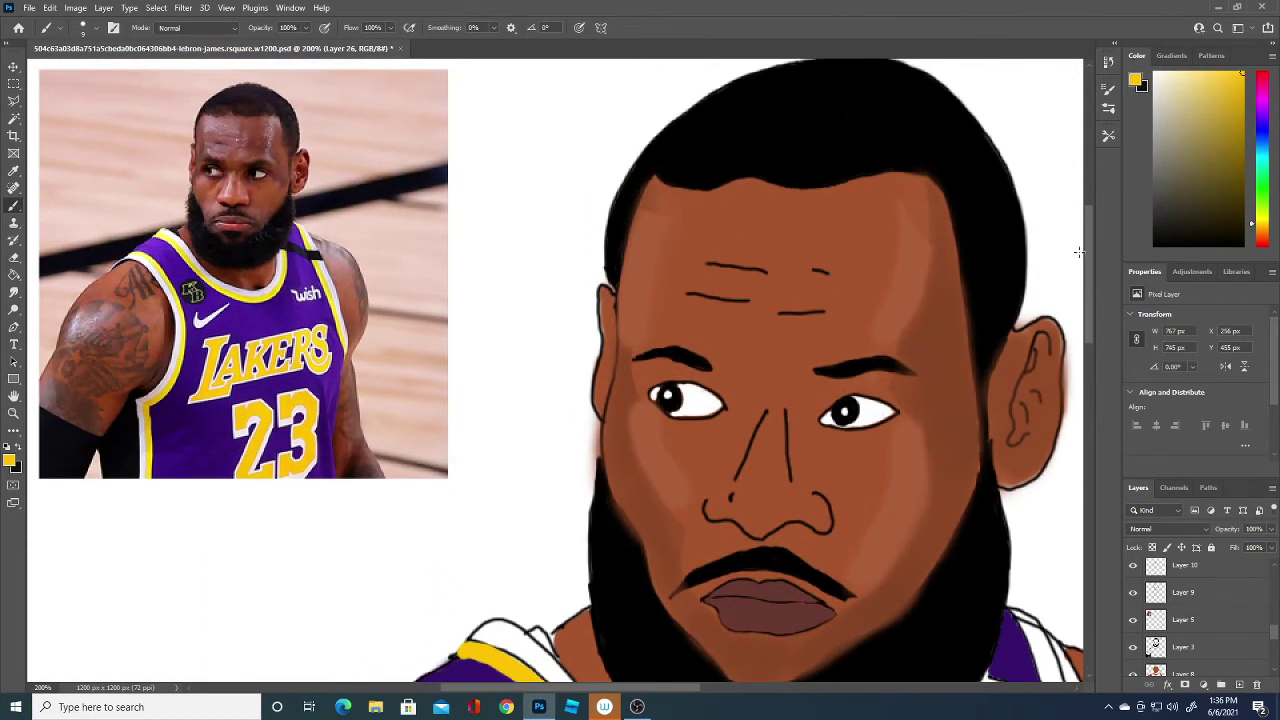
pyautogui.moveTo(684, 687); pyautogui.dragTo(743, 669)
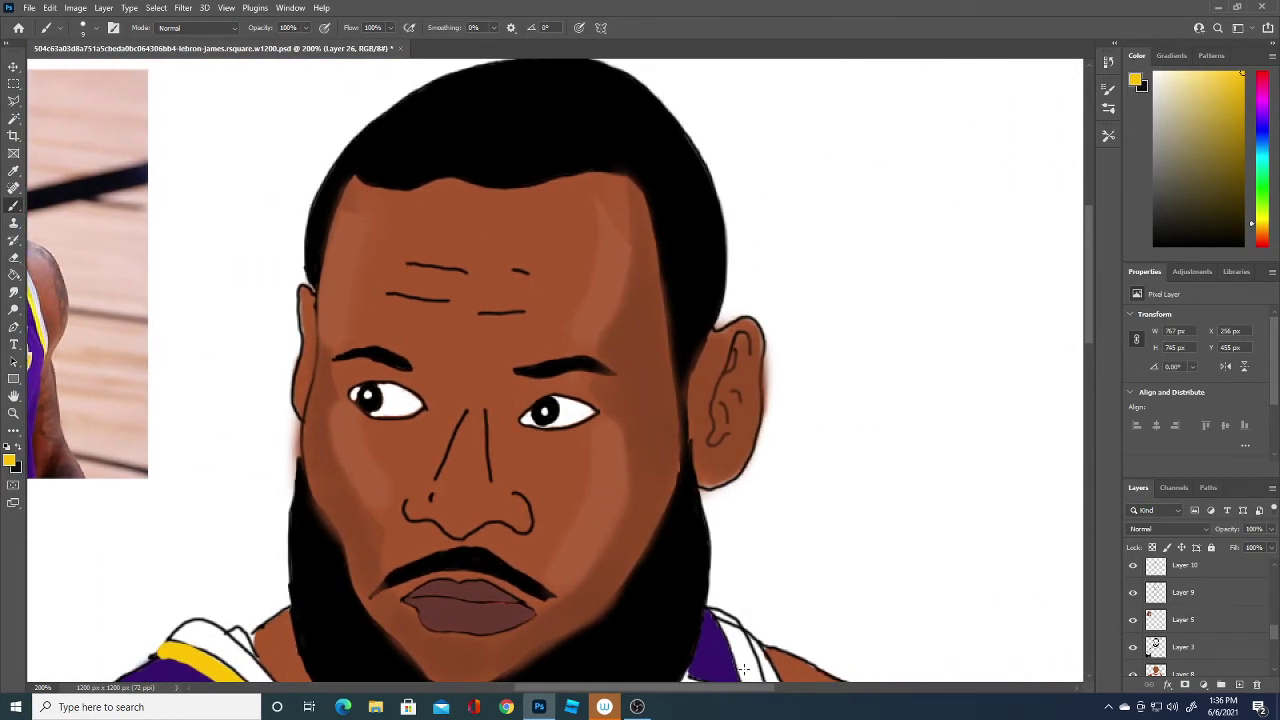
pyautogui.moveTo(1087, 328); pyautogui.dragTo(1084, 434)
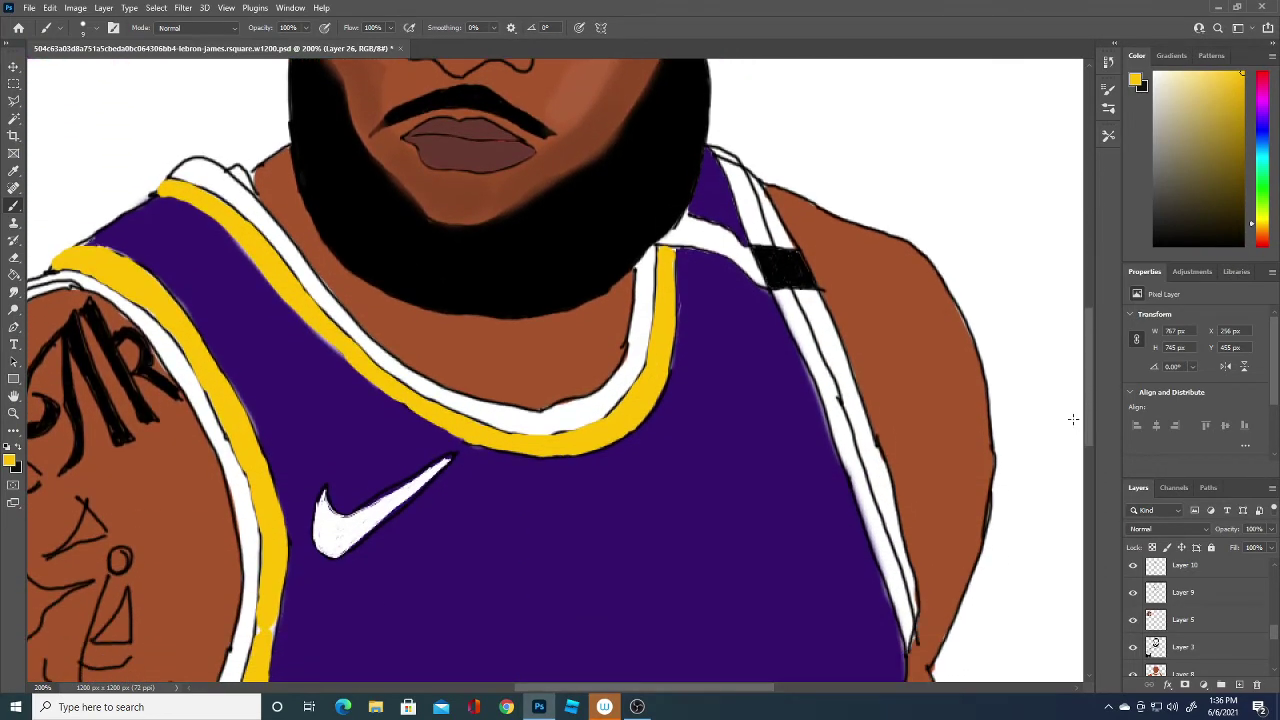
pyautogui.moveTo(812, 382)
pyautogui.mouseDown()
pyautogui.moveTo(834, 400)
pyautogui.moveTo(911, 645)
pyautogui.mouseUp()
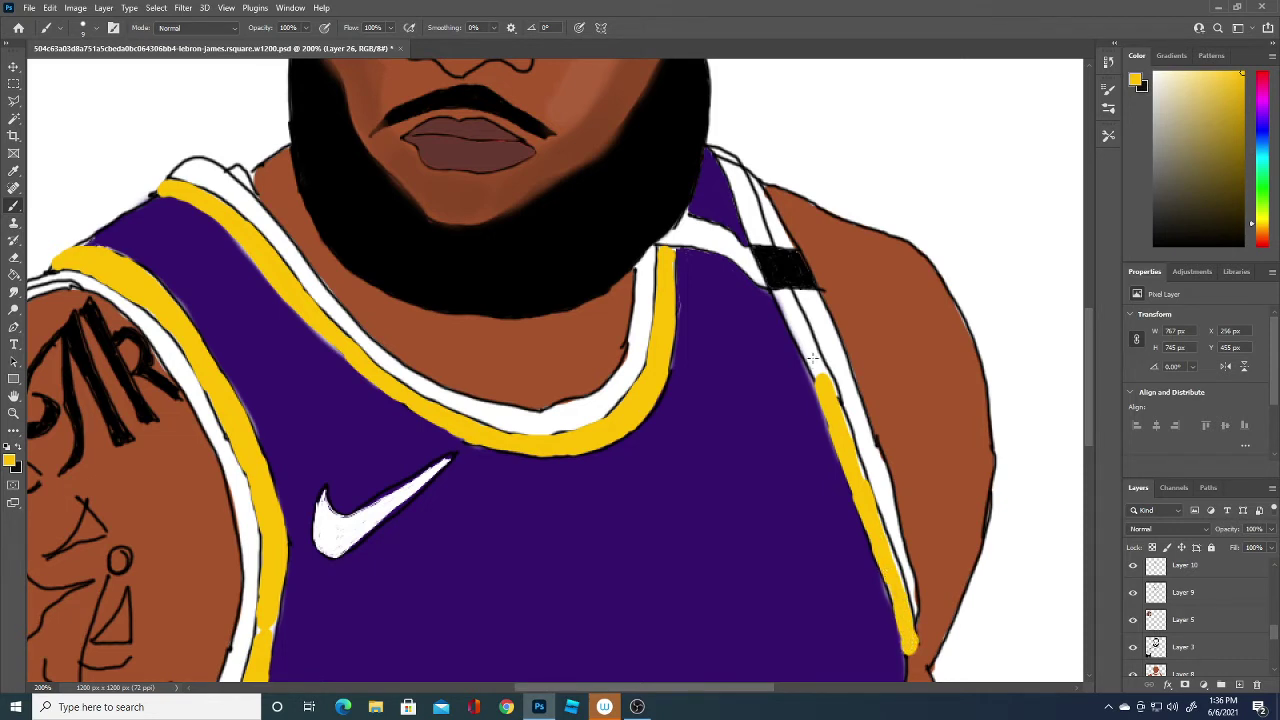
# - Extend the right strap's yellow trim past the black patch, then zoom out to 66.7%
pyautogui.moveTo(813, 357)
pyautogui.mouseDown()
pyautogui.moveTo(784, 296)
pyautogui.moveTo(835, 395)
pyautogui.moveTo(857, 493)
pyautogui.mouseUp()
pyautogui.moveTo(735, 205)
pyautogui.mouseDown()
pyautogui.moveTo(758, 238)
pyautogui.moveTo(718, 148)
pyautogui.mouseUp()
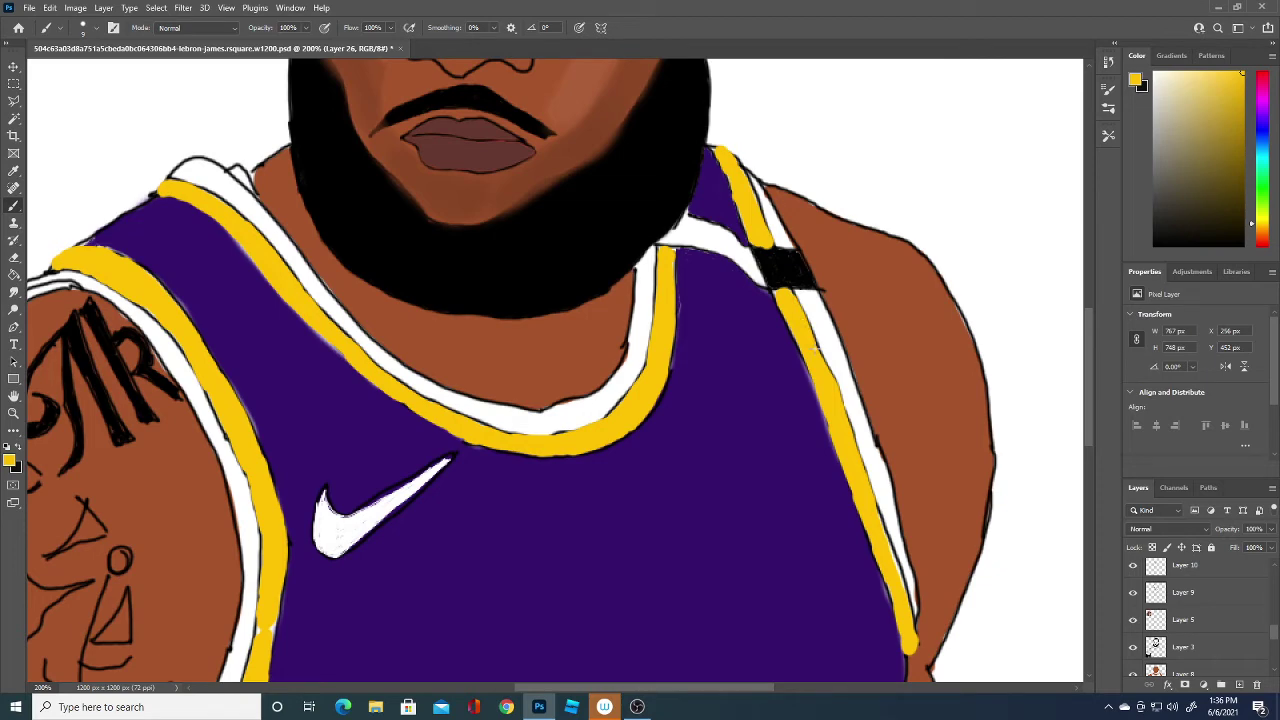
pyautogui.hotkey('ctrl', '-')
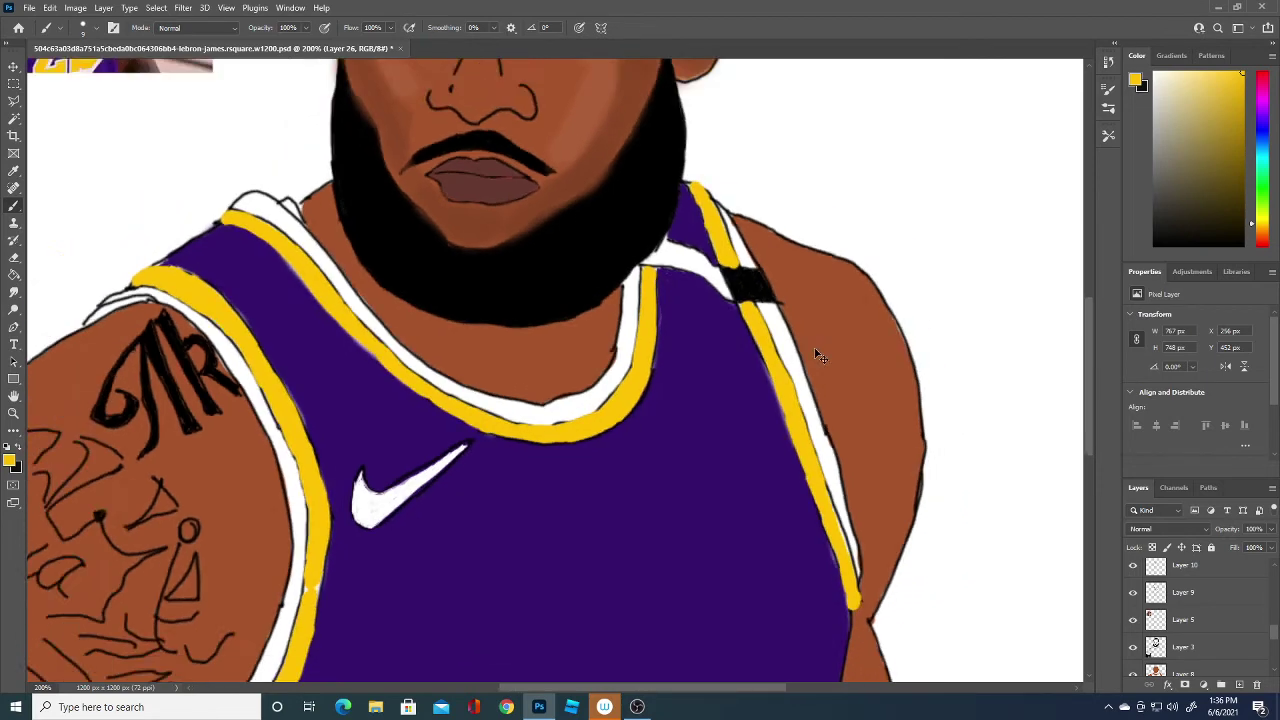
pyautogui.hotkey('ctrl', '-')
pyautogui.hotkey('ctrl', '-')
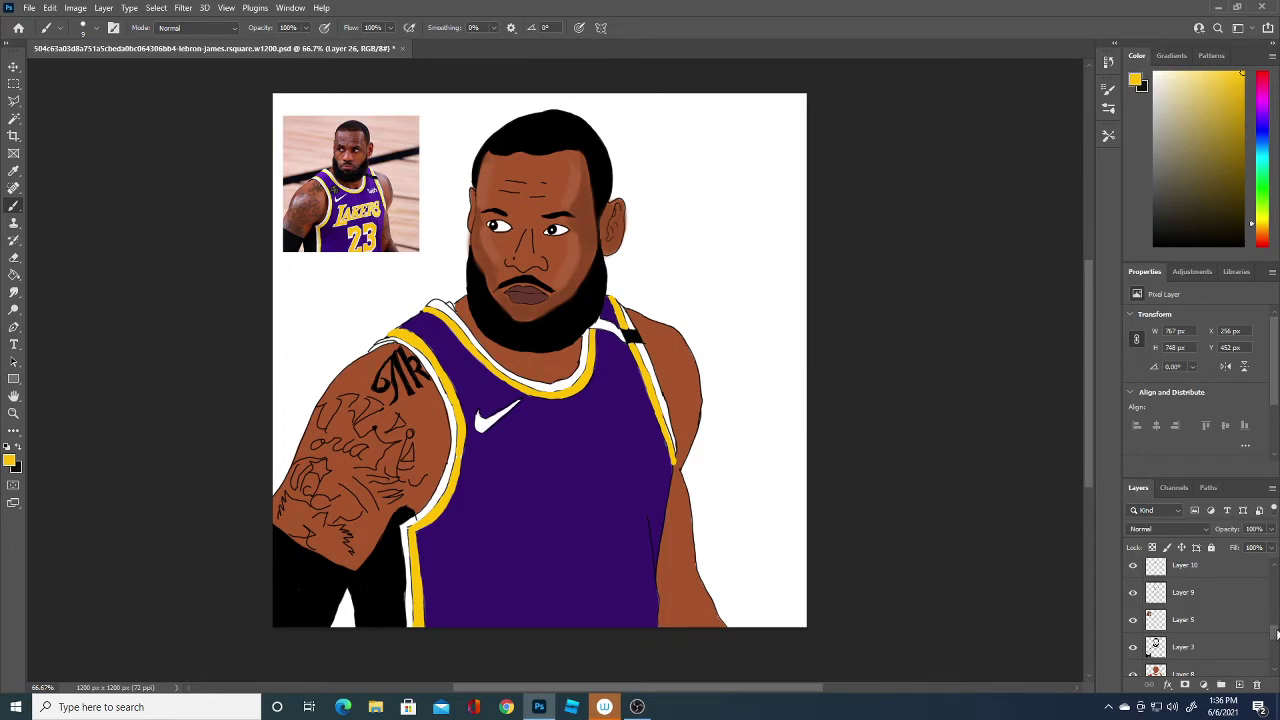
# - Add Layer 27 and brush a yellow freehand signature on the jersey front
pyautogui.moveTo(1276, 634); pyautogui.dragTo(1276, 570)
pyautogui.click(1240, 685)
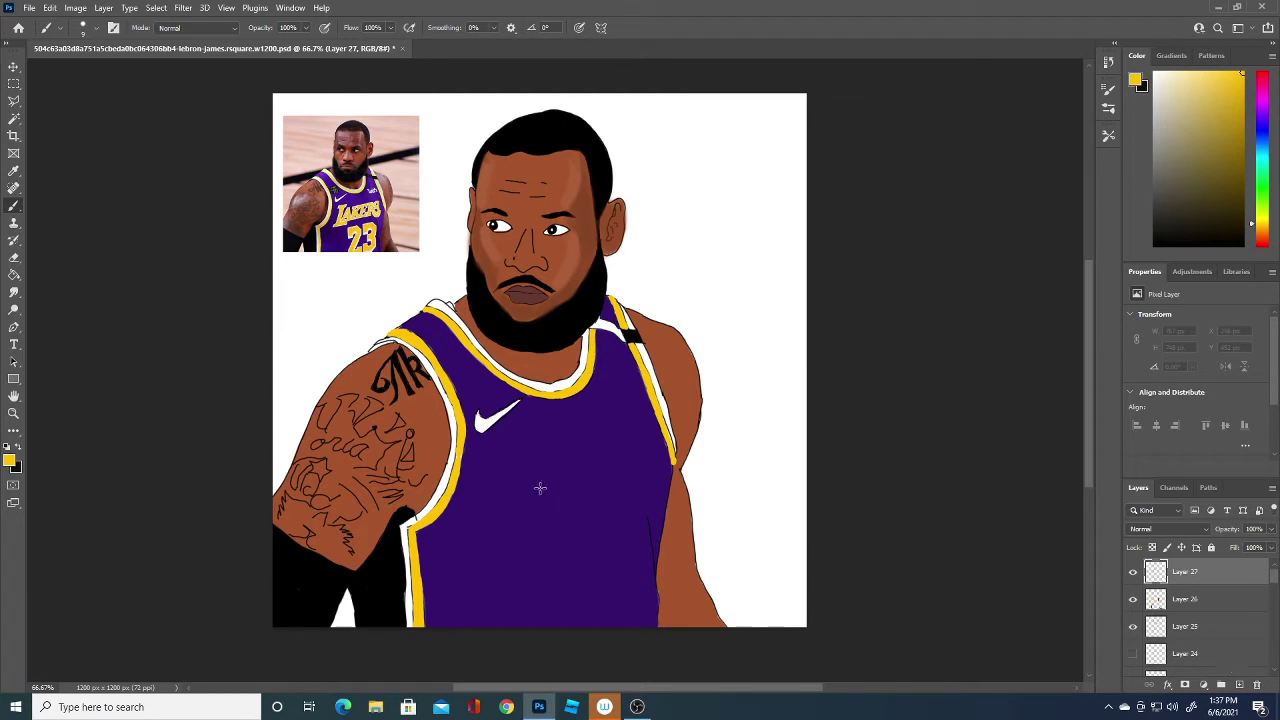
pyautogui.moveTo(540, 485); pyautogui.dragTo(590, 422)
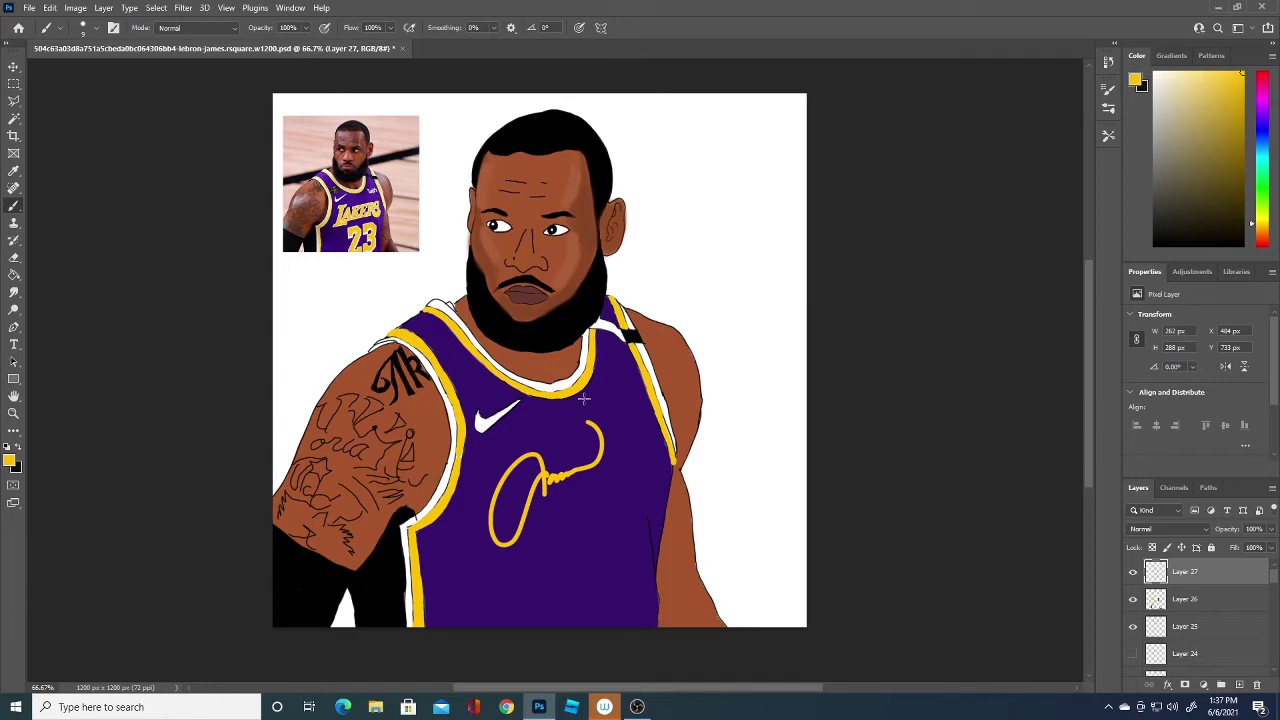
# - Switch the foreground colour to black and shrink the brush to 1 px
pyautogui.click(10, 461)
pyautogui.click(69, 619)
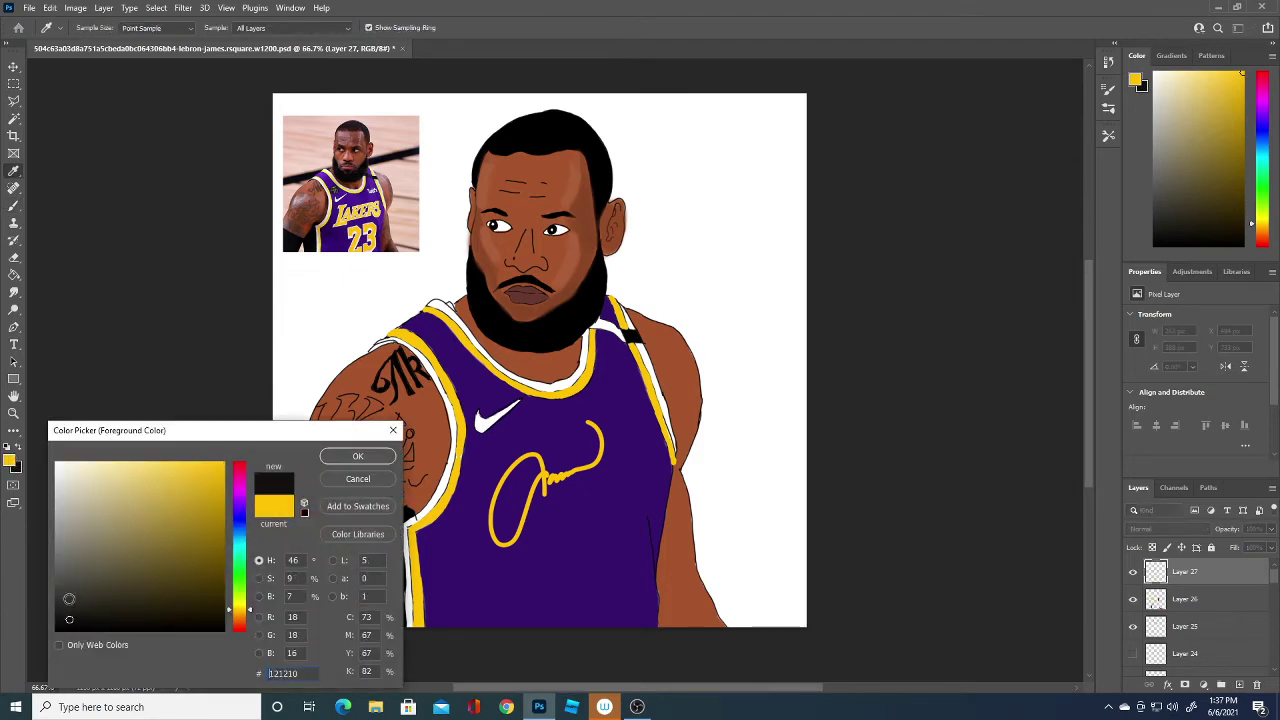
pyautogui.click(357, 456)
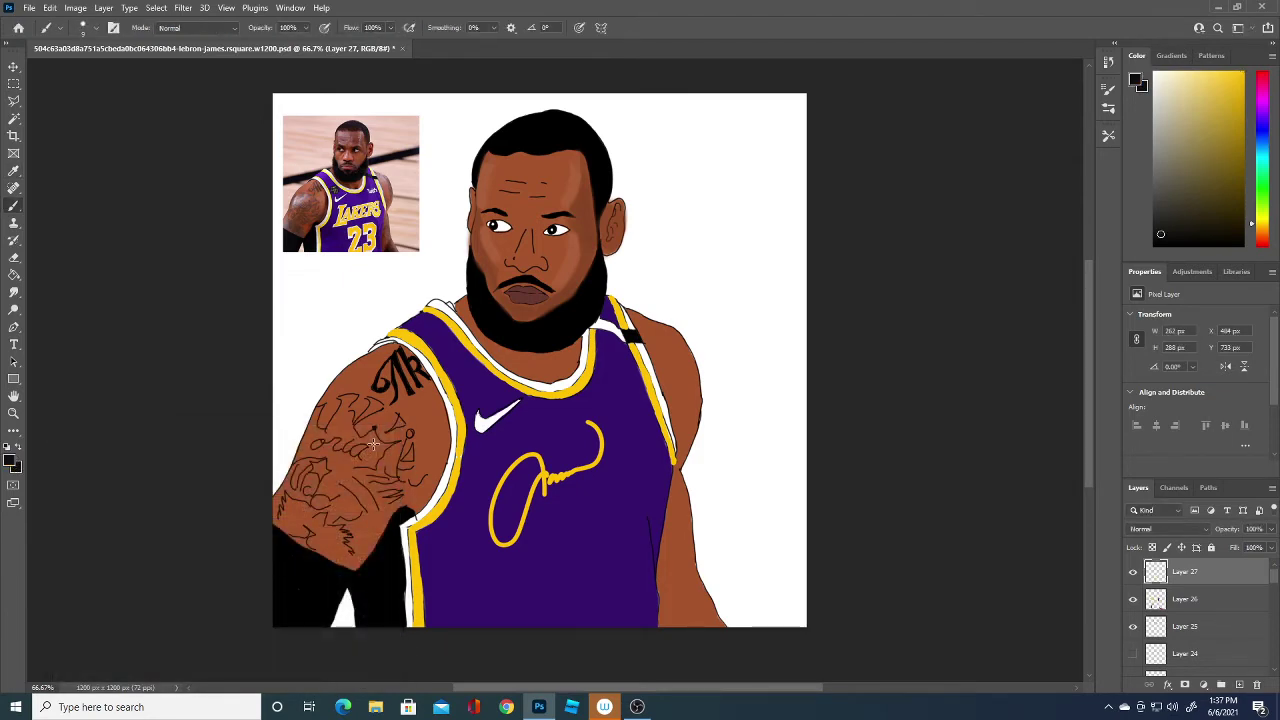
pyautogui.moveTo(631, 540); pyautogui.dragTo(648, 626)
pyautogui.hotkey('ctrl', 'z')
pyautogui.click(94, 31)
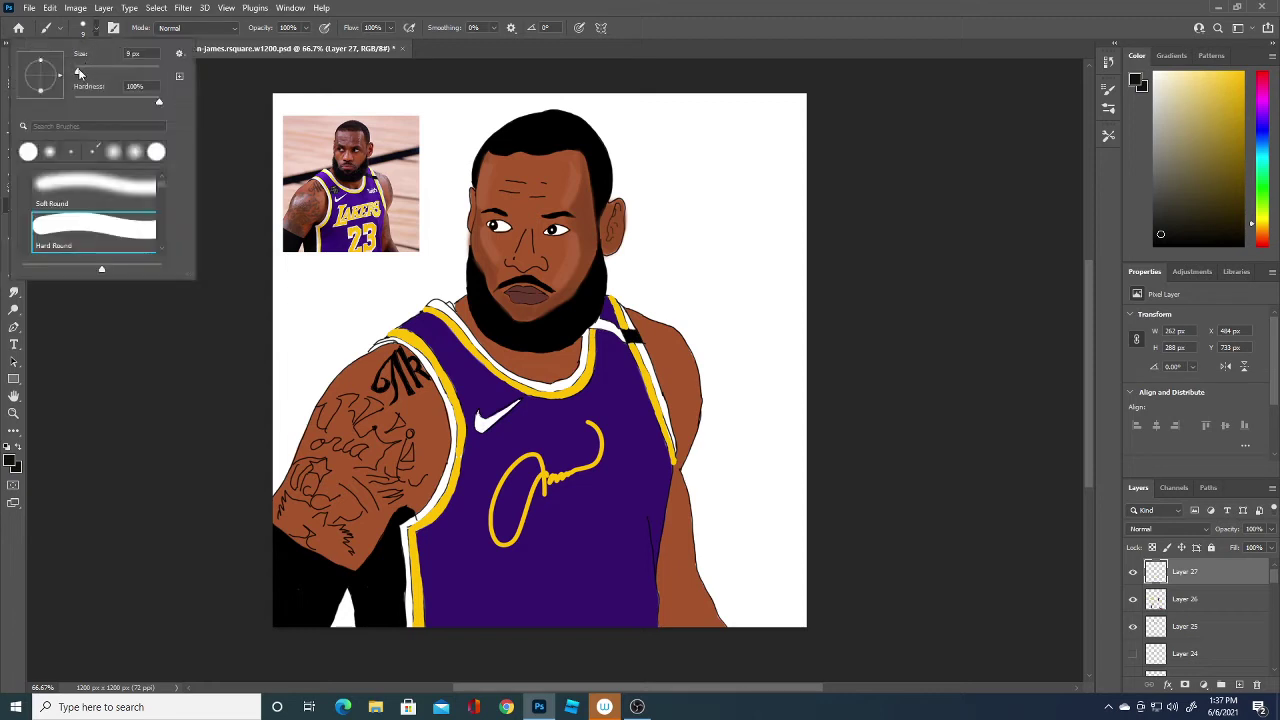
pyautogui.moveTo(80, 73); pyautogui.dragTo(74, 72)
pyautogui.click(630, 553)
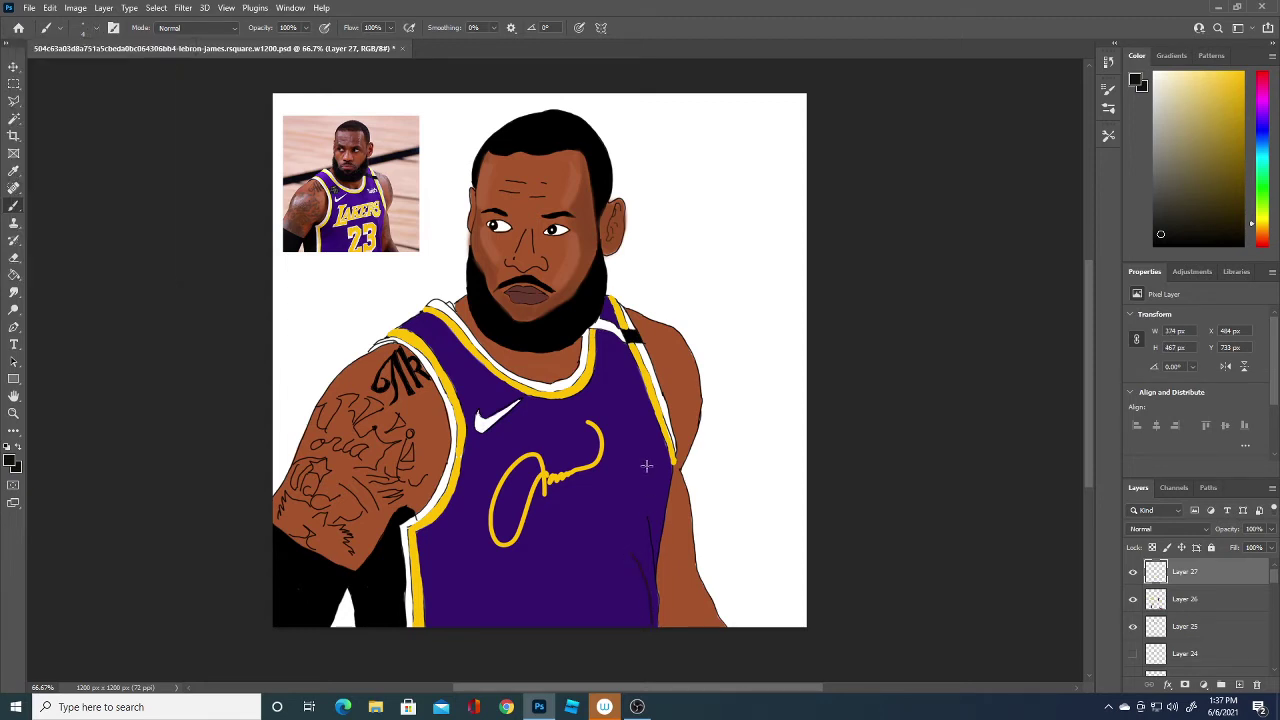
# - Draw thin dark fold lines along the arm edge, shoulder strap and lower-left jersey
pyautogui.moveTo(647, 462); pyautogui.dragTo(654, 595)
pyautogui.moveTo(621, 367); pyautogui.dragTo(649, 397)
pyautogui.moveTo(449, 623)
pyautogui.mouseDown()
pyautogui.moveTo(466, 569)
pyautogui.moveTo(427, 575)
pyautogui.mouseUp()
pyautogui.hotkey('ctrl', 'z')
pyautogui.moveTo(431, 601); pyautogui.dragTo(467, 509)
pyautogui.moveTo(420, 568)
pyautogui.mouseDown()
pyautogui.moveTo(434, 531)
pyautogui.moveTo(438, 618)
pyautogui.mouseUp()
pyautogui.hotkey('ctrl', 'z')
# - Create Layer 28 with a jersey-purple foreground and a 20 px brush
pyautogui.click(11, 461)
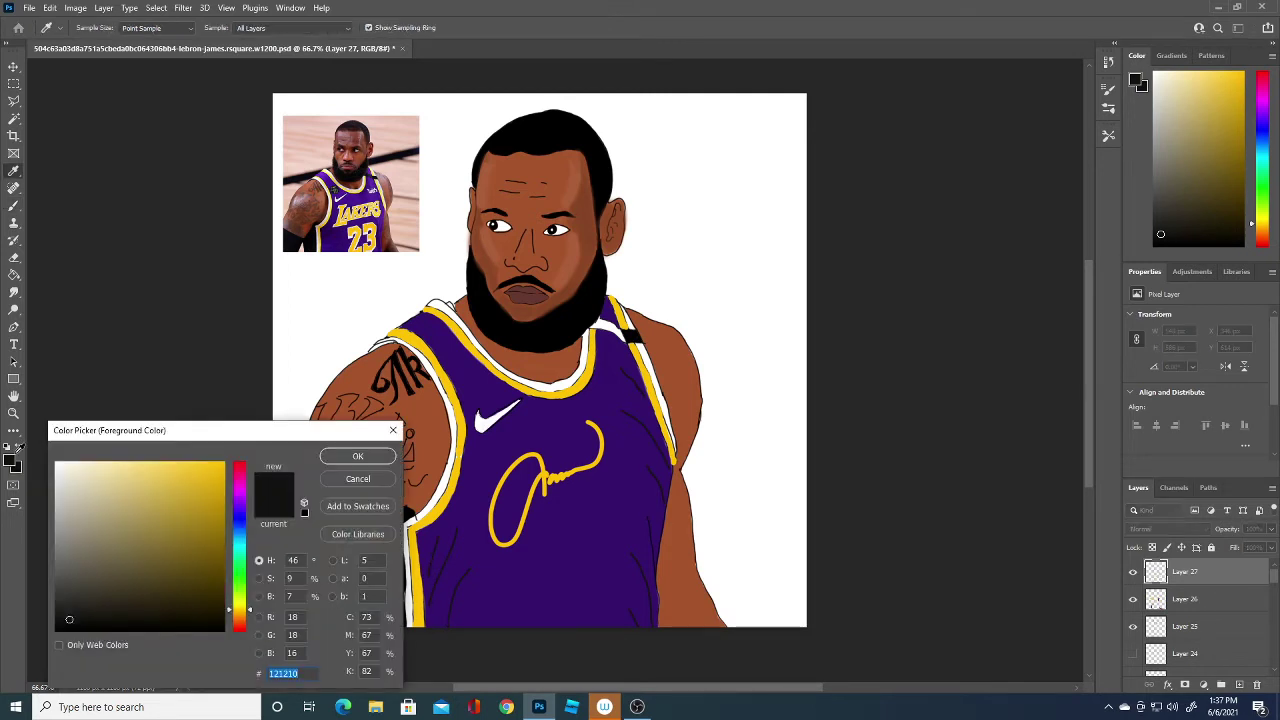
pyautogui.click(617, 446)
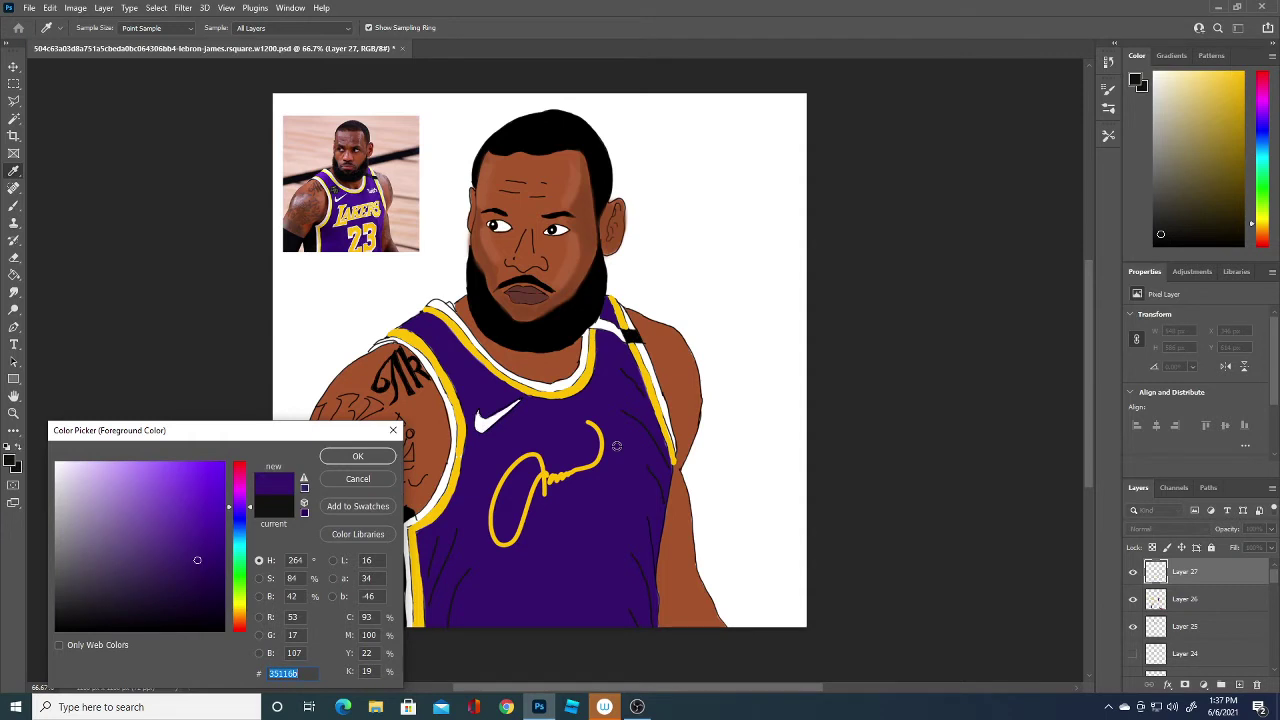
pyautogui.click(352, 458)
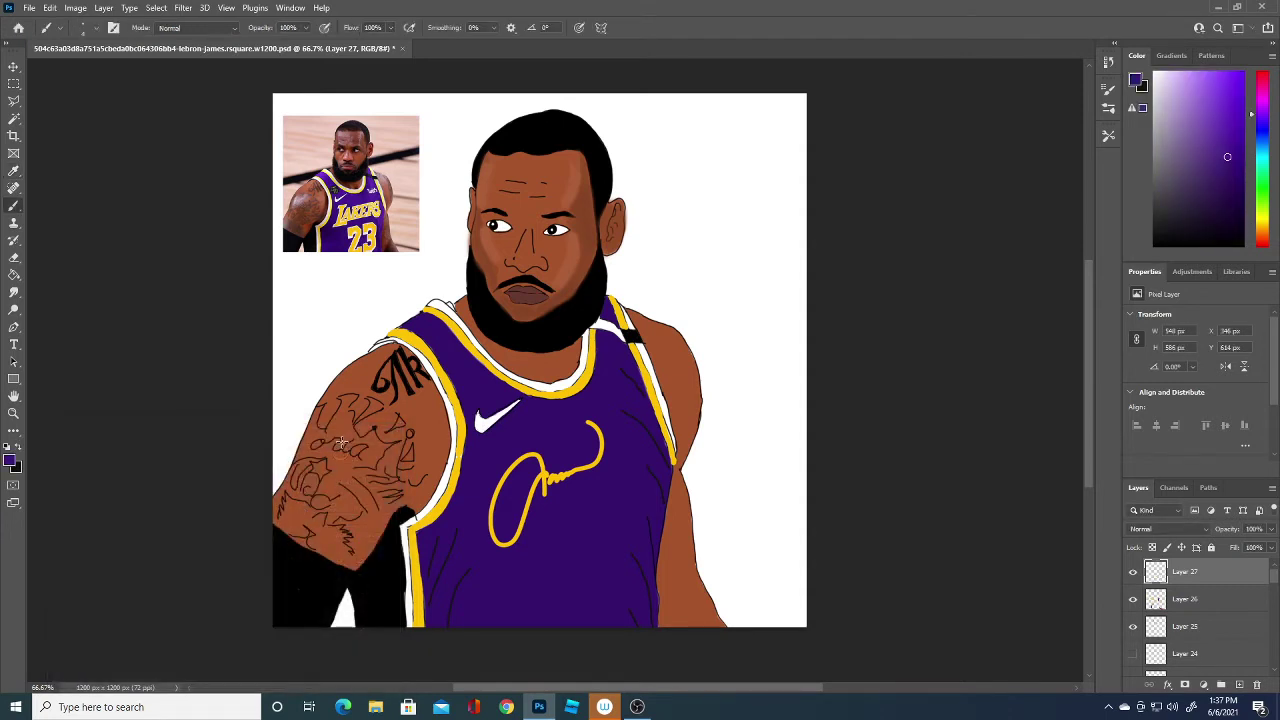
pyautogui.click(1239, 684)
pyautogui.click(100, 28)
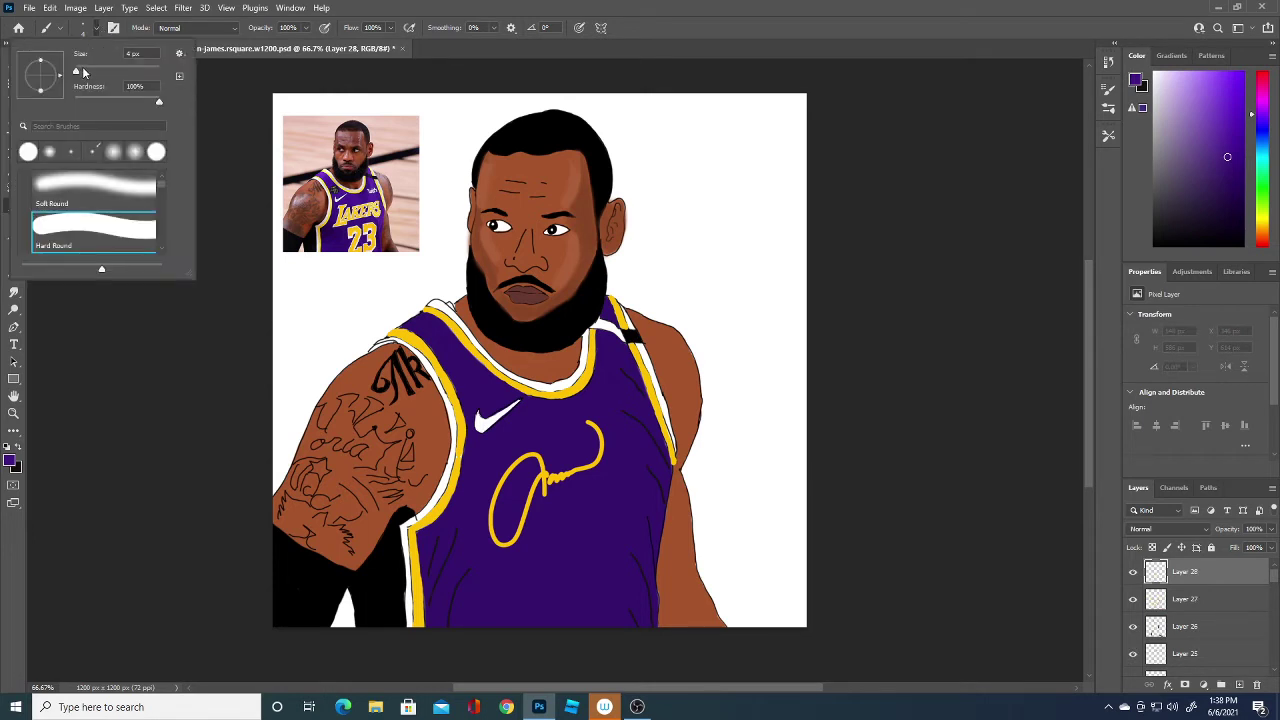
pyautogui.moveTo(75, 71); pyautogui.dragTo(90, 71)
pyautogui.click(631, 574)
# - Switch to a darker purple and brush shading on the jersey's right side
pyautogui.moveTo(631, 572); pyautogui.dragTo(648, 622)
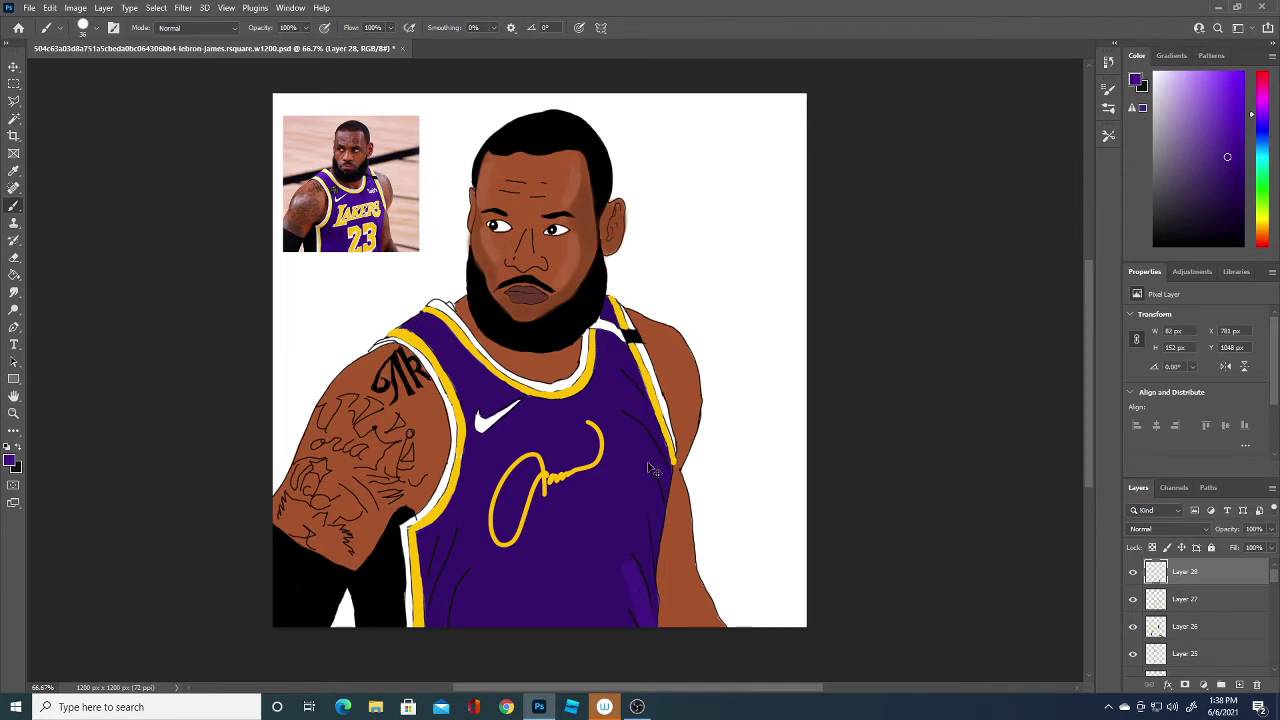
pyautogui.hotkey('ctrl', 'z')
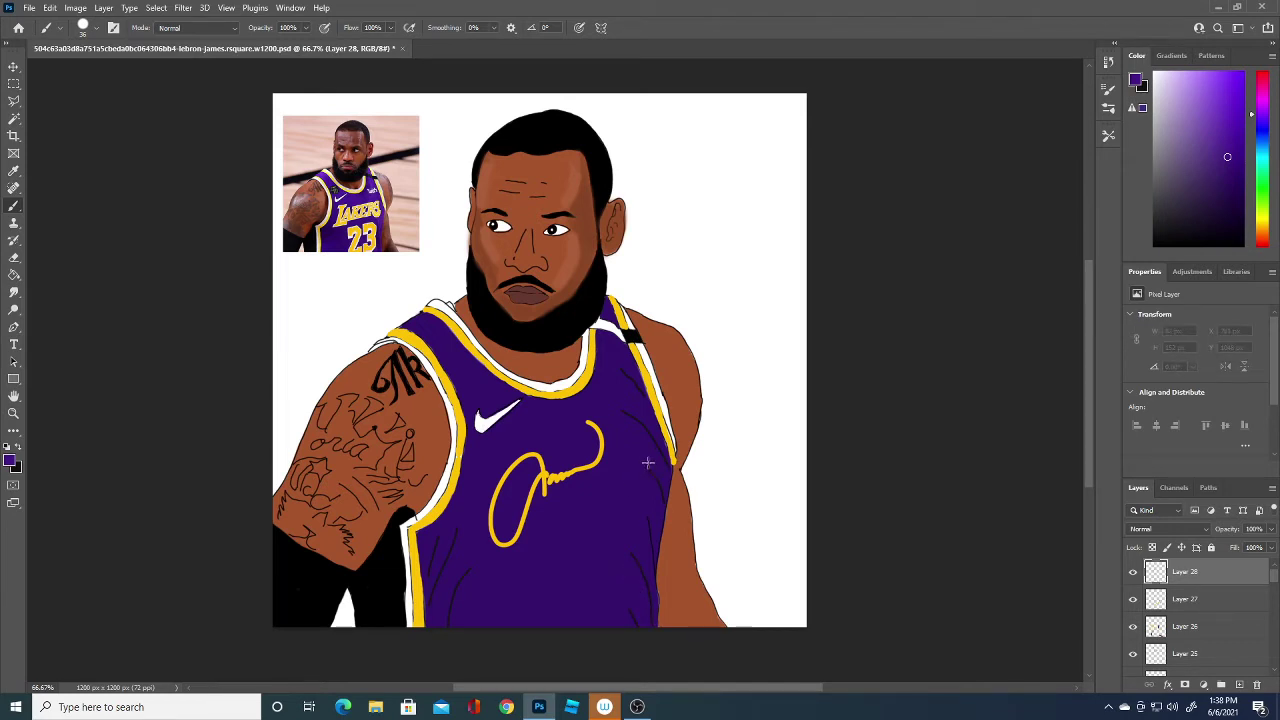
pyautogui.click(11, 461)
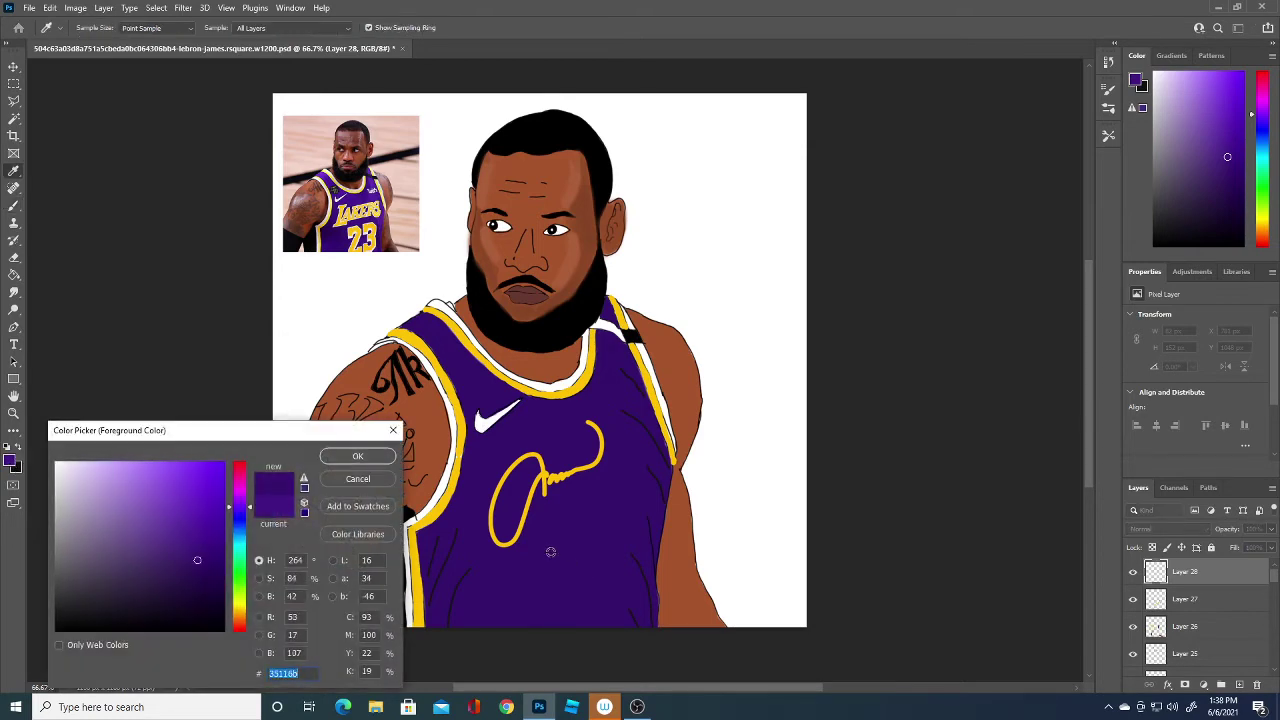
pyautogui.click(357, 456)
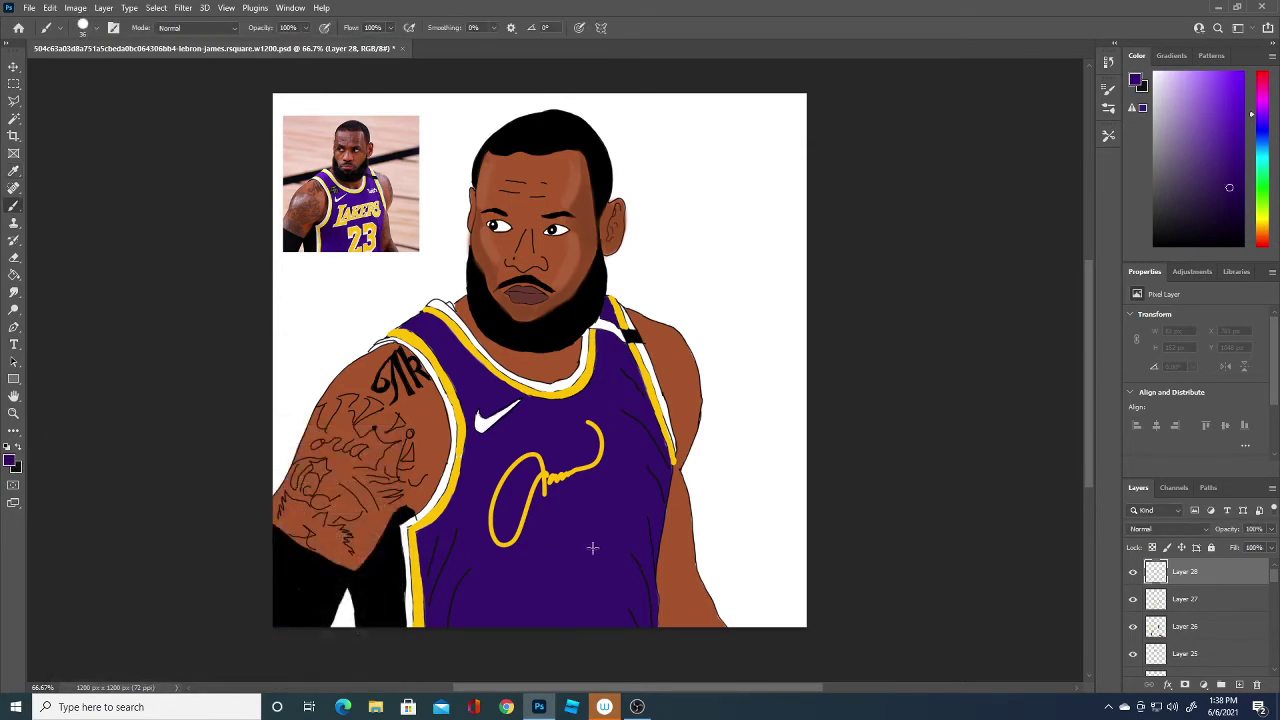
pyautogui.moveTo(631, 568)
pyautogui.mouseDown()
pyautogui.moveTo(647, 623)
pyautogui.moveTo(634, 608)
pyautogui.moveTo(629, 620)
pyautogui.mouseUp()
pyautogui.moveTo(641, 520); pyautogui.dragTo(652, 575)
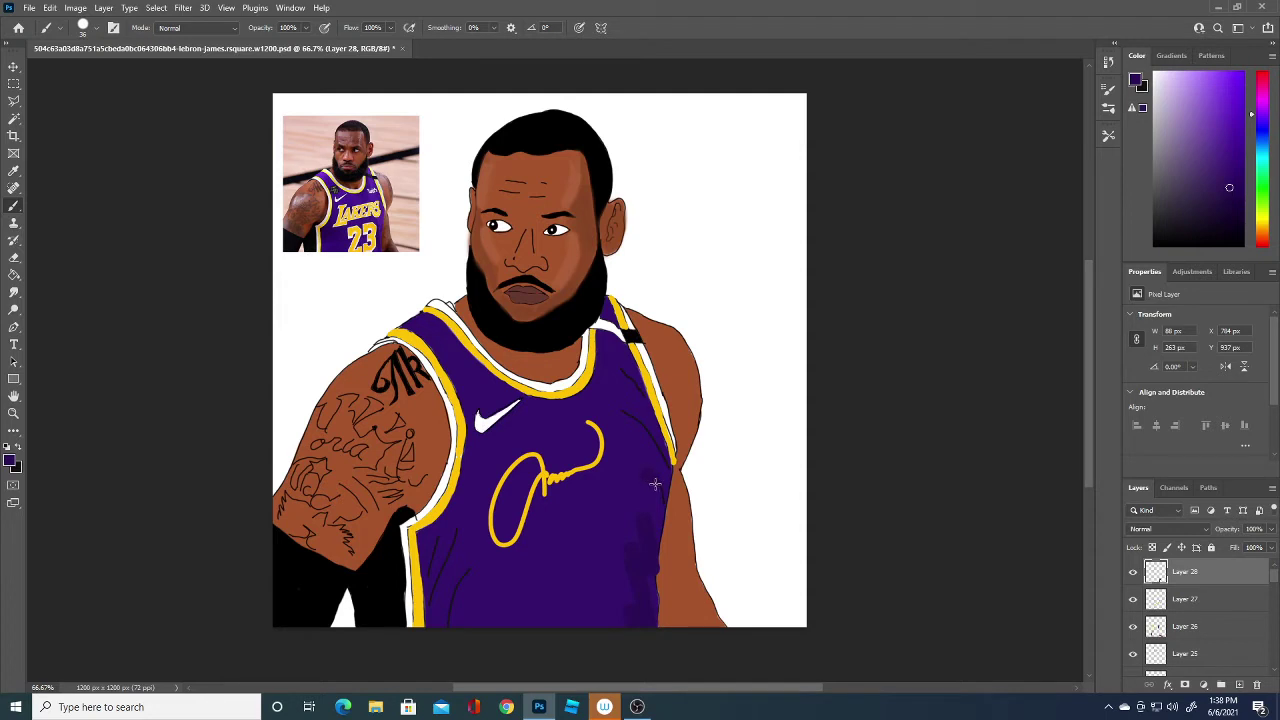
pyautogui.moveTo(645, 473); pyautogui.dragTo(656, 505)
# - Extend the dark shading along the right edge to the collar, lower left and shoulder
pyautogui.moveTo(652, 490); pyautogui.dragTo(658, 626)
pyautogui.moveTo(648, 579); pyautogui.dragTo(652, 438)
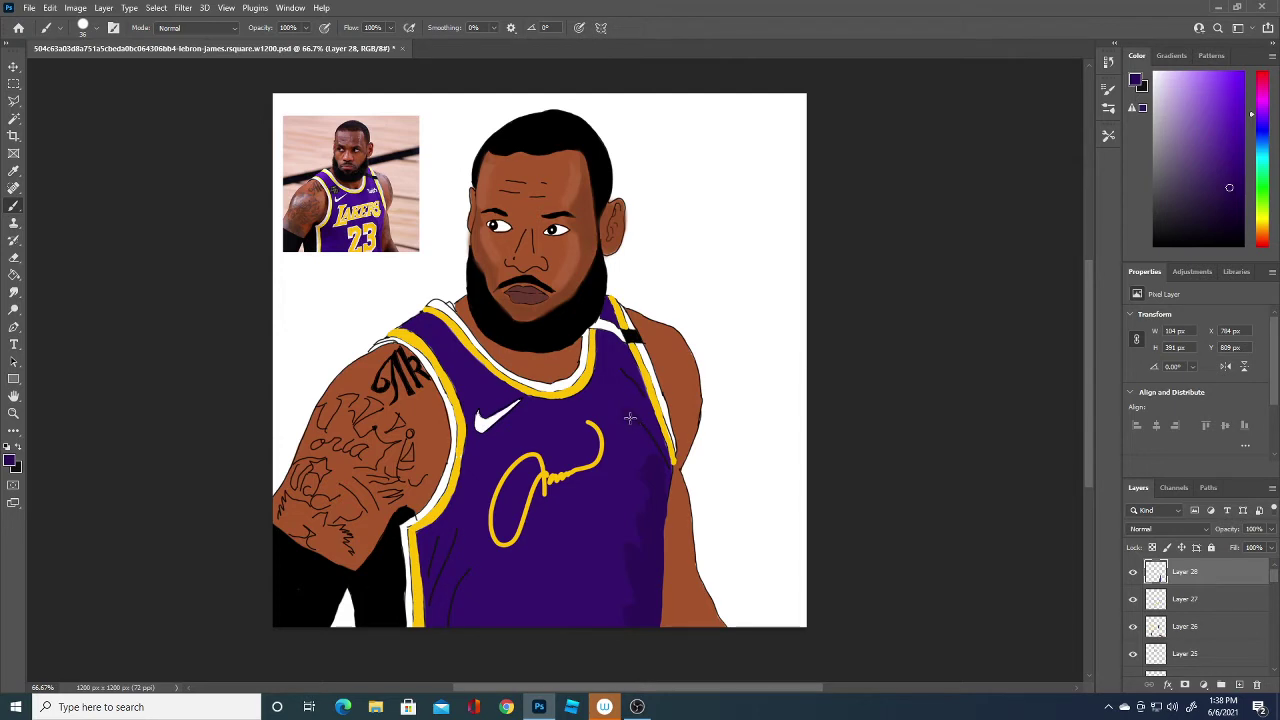
pyautogui.moveTo(655, 435)
pyautogui.mouseDown()
pyautogui.moveTo(621, 375)
pyautogui.moveTo(635, 392)
pyautogui.mouseUp()
pyautogui.moveTo(623, 370)
pyautogui.mouseDown()
pyautogui.moveTo(625, 340)
pyautogui.moveTo(633, 375)
pyautogui.mouseUp()
pyautogui.moveTo(471, 574)
pyautogui.mouseDown()
pyautogui.moveTo(454, 611)
pyautogui.moveTo(435, 594)
pyautogui.mouseUp()
pyautogui.moveTo(423, 338); pyautogui.dragTo(438, 332)
pyautogui.hotkey('ctrl', 'z')
pyautogui.moveTo(416, 325); pyautogui.dragTo(453, 359)
# - Dab shading on the shoulder strap, choose a brighter purple and add Layer 29
pyautogui.click(607, 307)
pyautogui.click(12, 462)
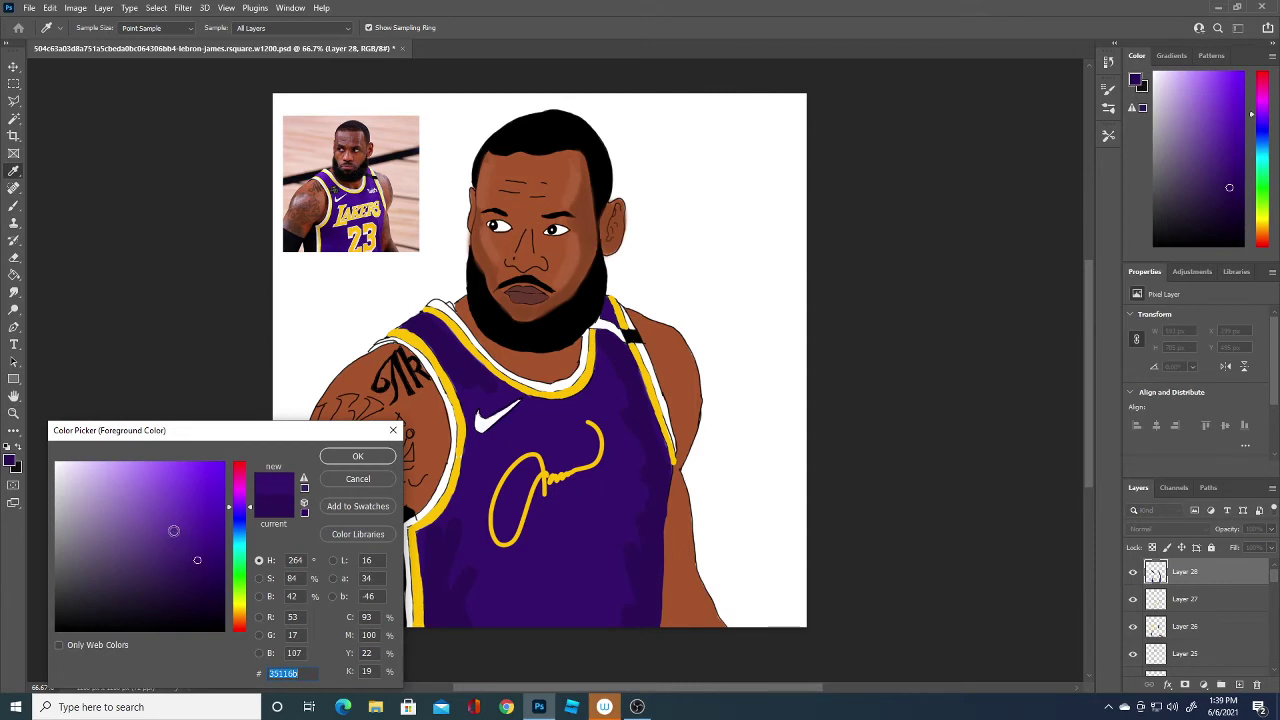
pyautogui.click(249, 510)
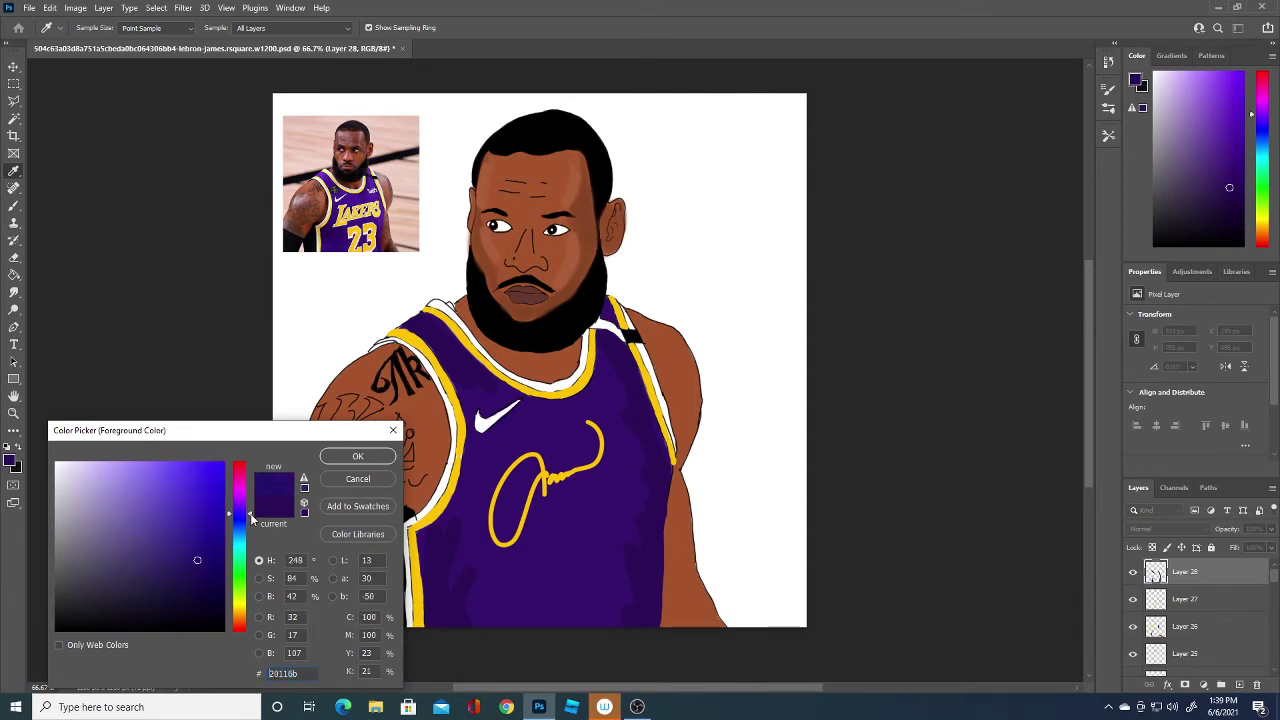
pyautogui.click(248, 508)
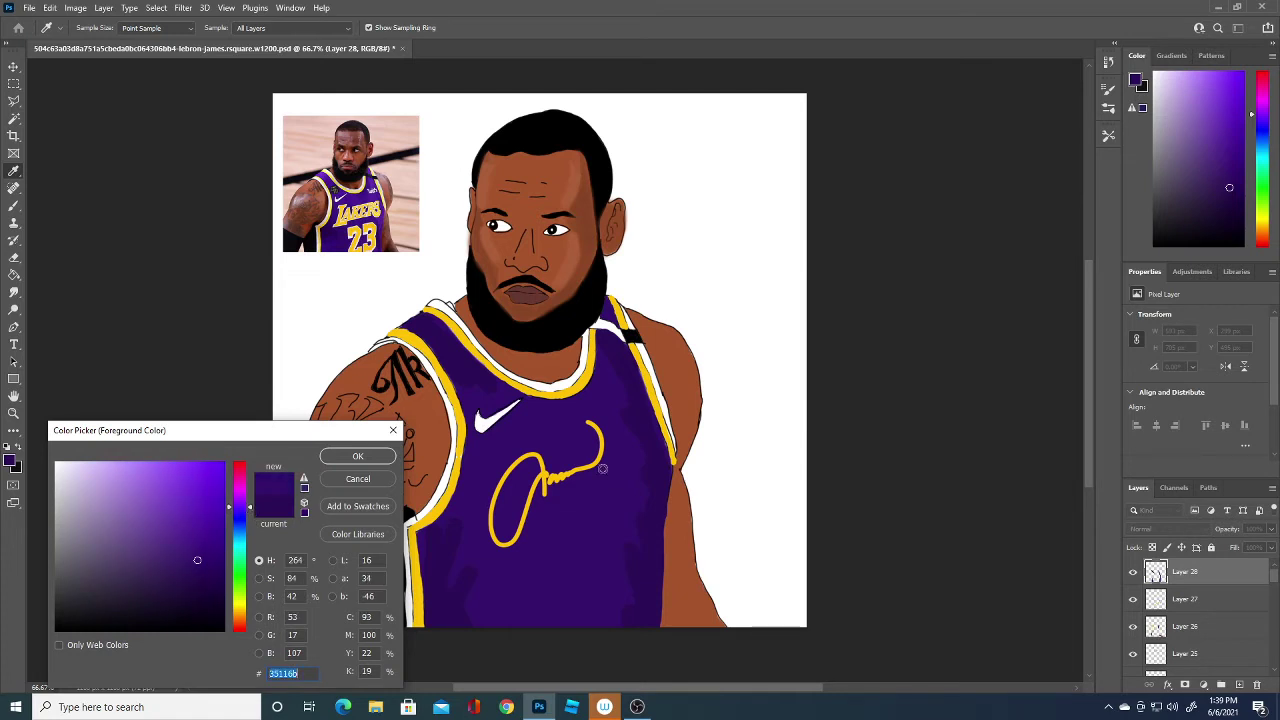
pyautogui.click(175, 519)
pyautogui.click(352, 456)
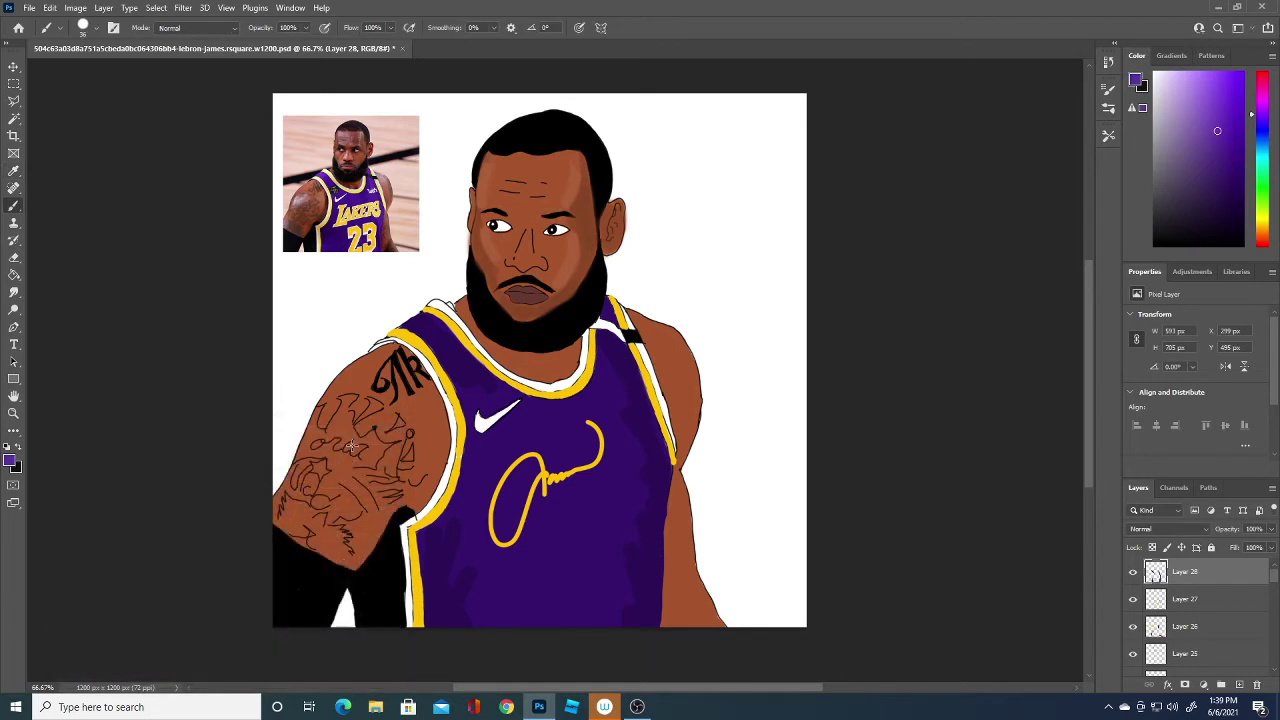
pyautogui.click(1239, 684)
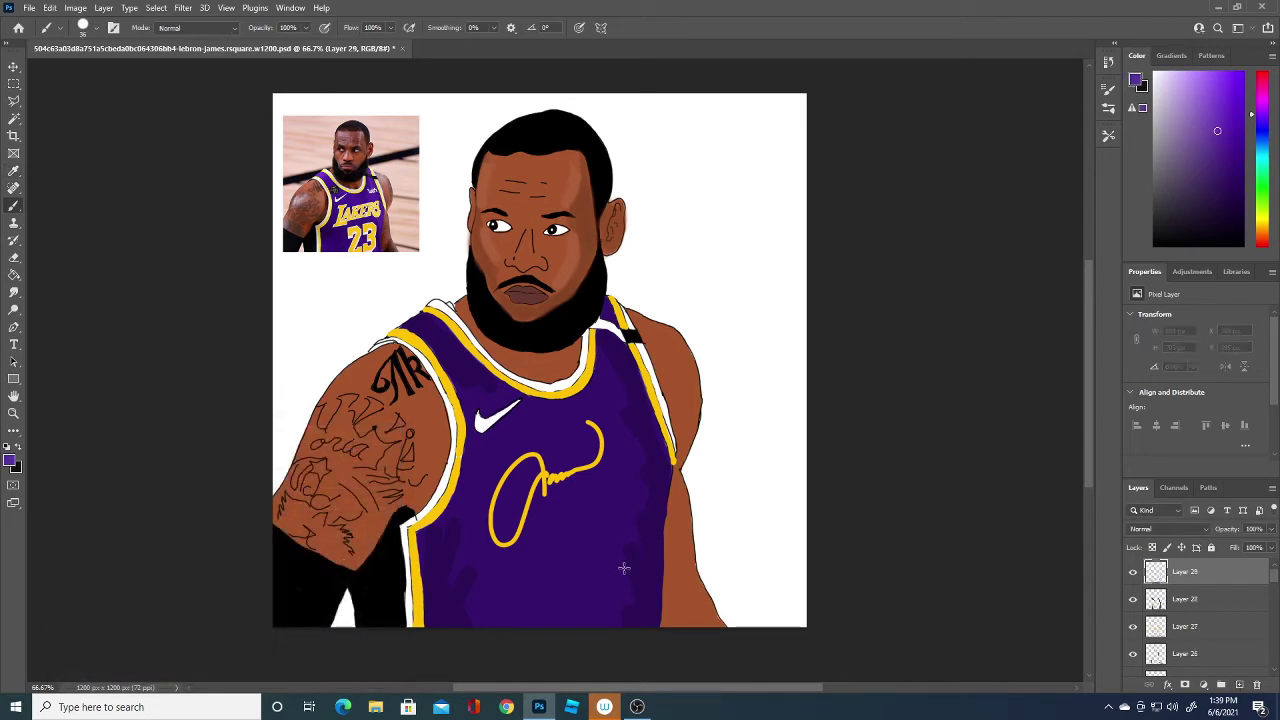
# - Replace the painting colour with medium purple #431b80
pyautogui.moveTo(621, 558); pyautogui.dragTo(631, 605)
pyautogui.hotkey('ctrl', 'z')
pyautogui.press('i')
pyautogui.click(10, 460)
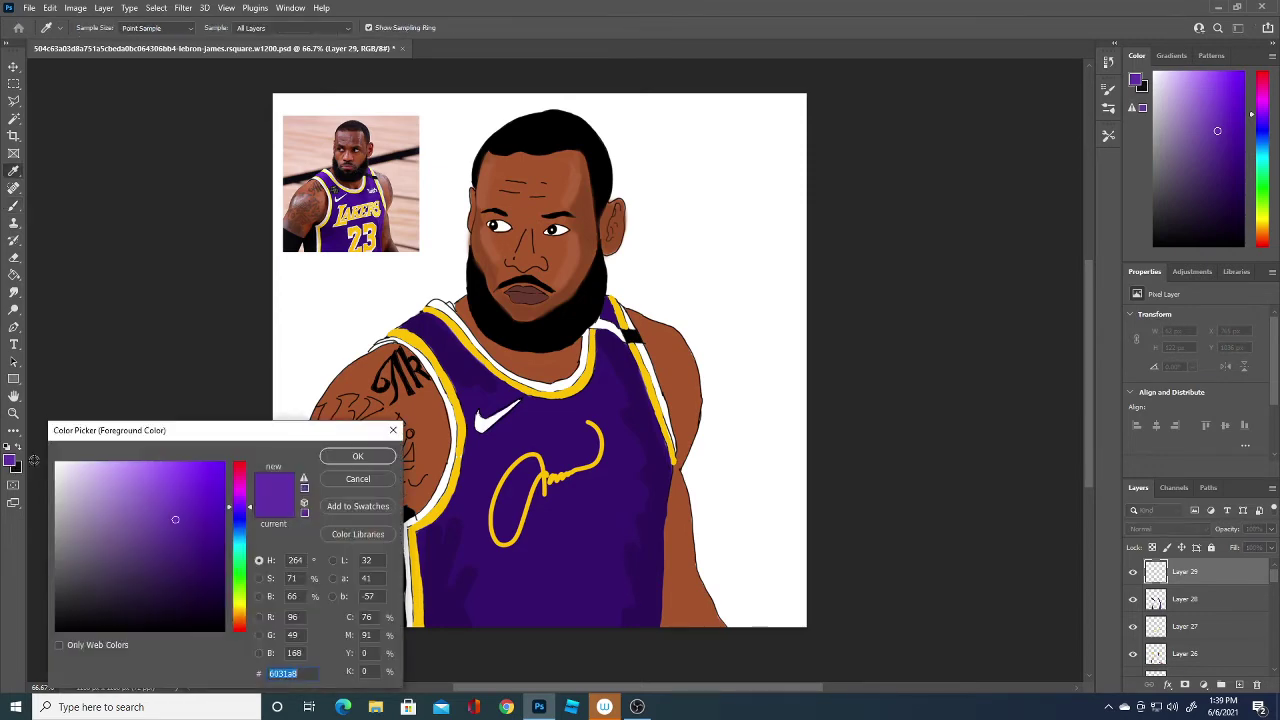
pyautogui.click(186, 537)
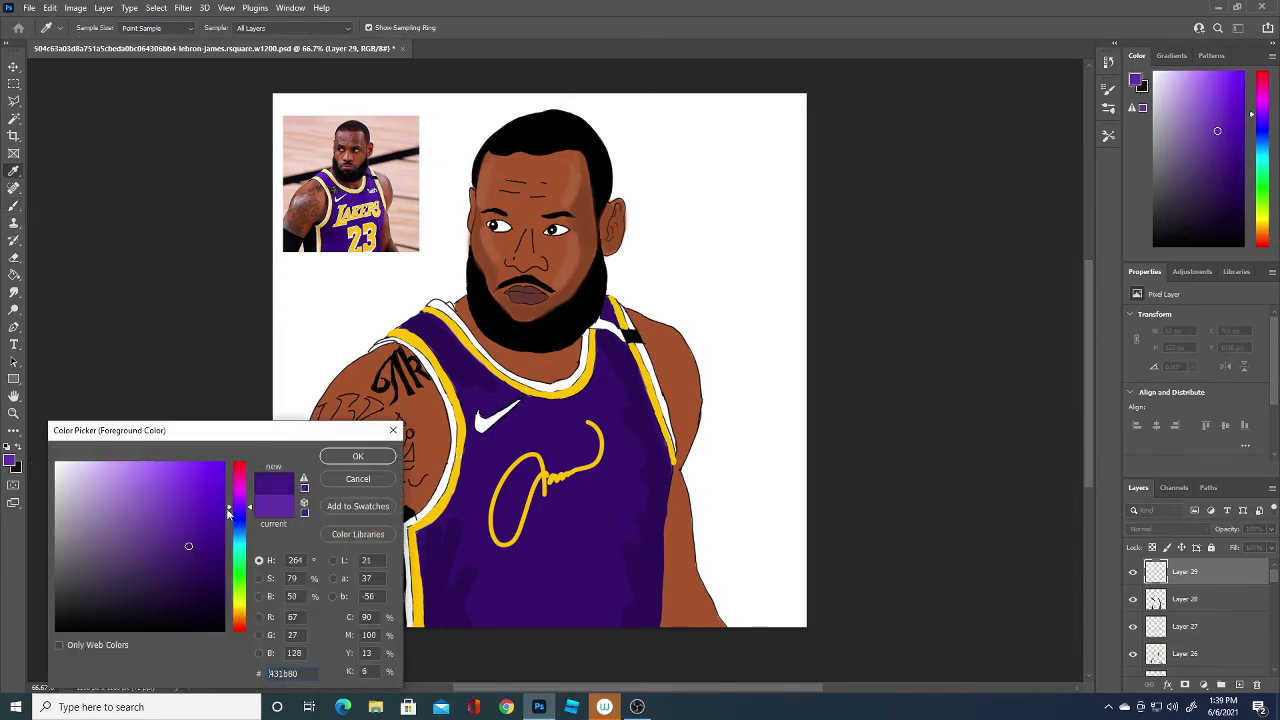
pyautogui.click(357, 456)
# - Try a purple test stroke on the jersey, undo it, and browse the brush presets without changing them
pyautogui.press('b')
pyautogui.moveTo(620, 555); pyautogui.dragTo(630, 598)
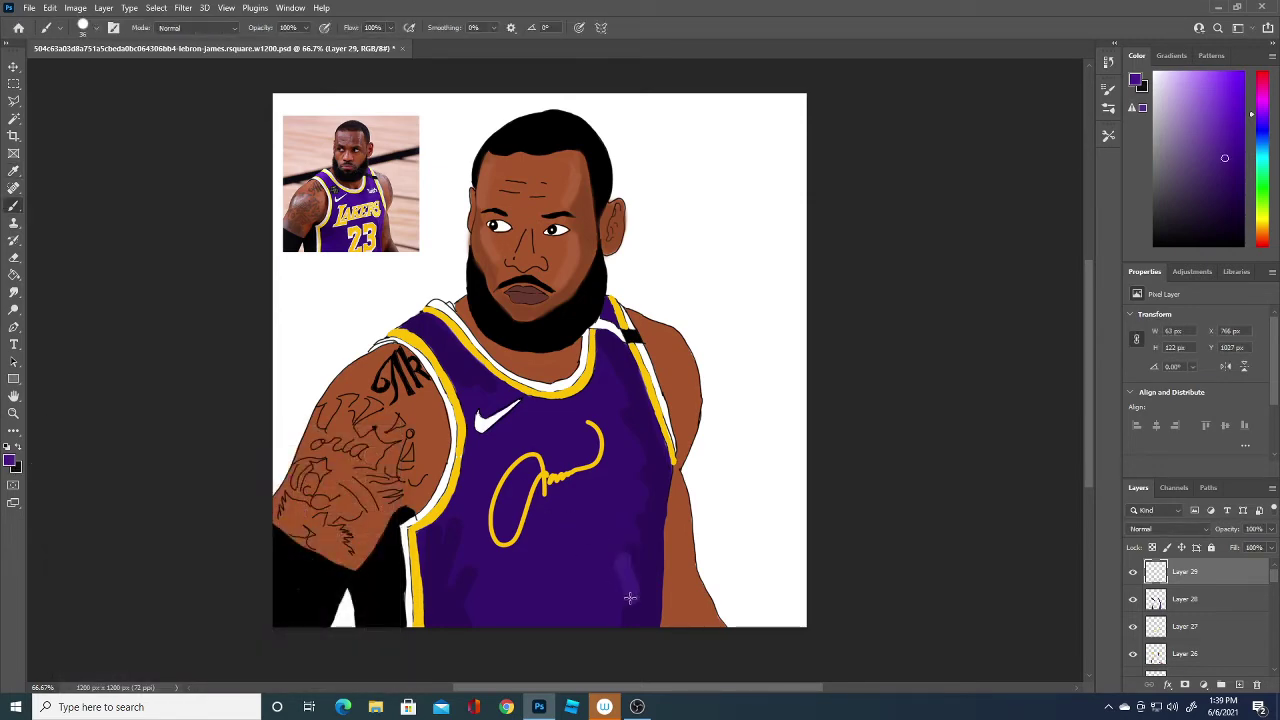
pyautogui.hotkey('ctrl', 'z')
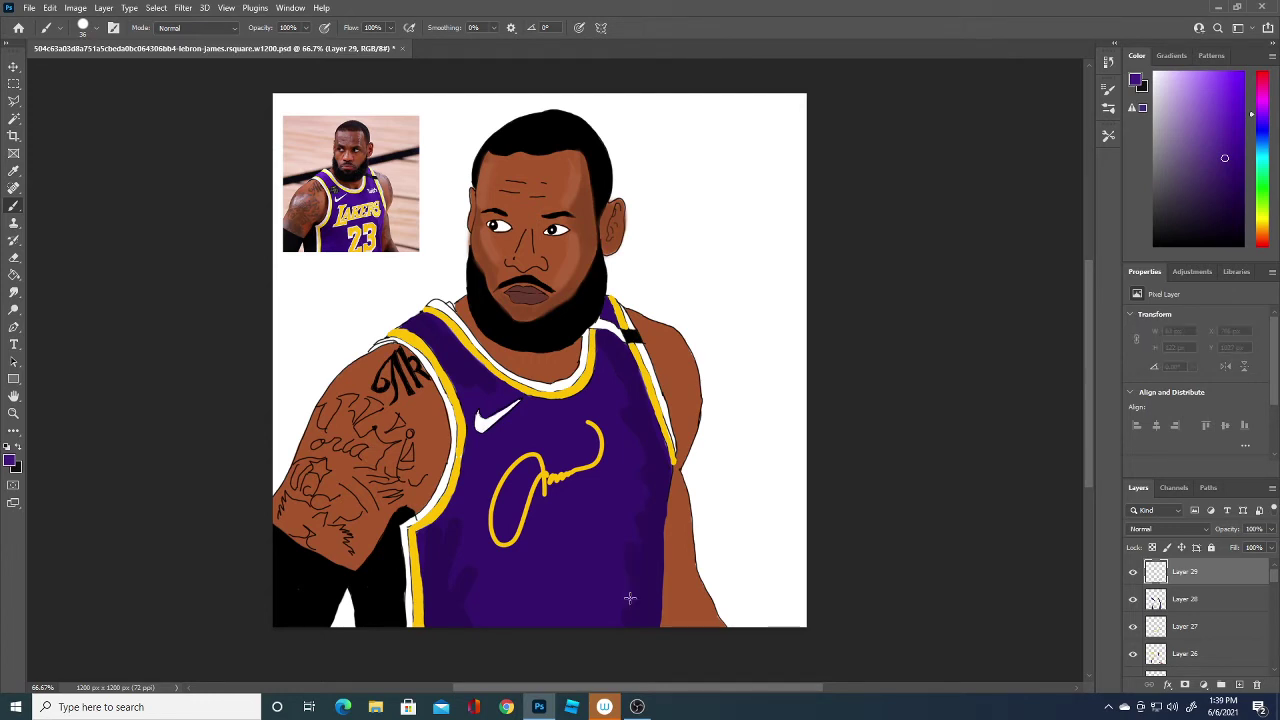
pyautogui.click(96, 28)
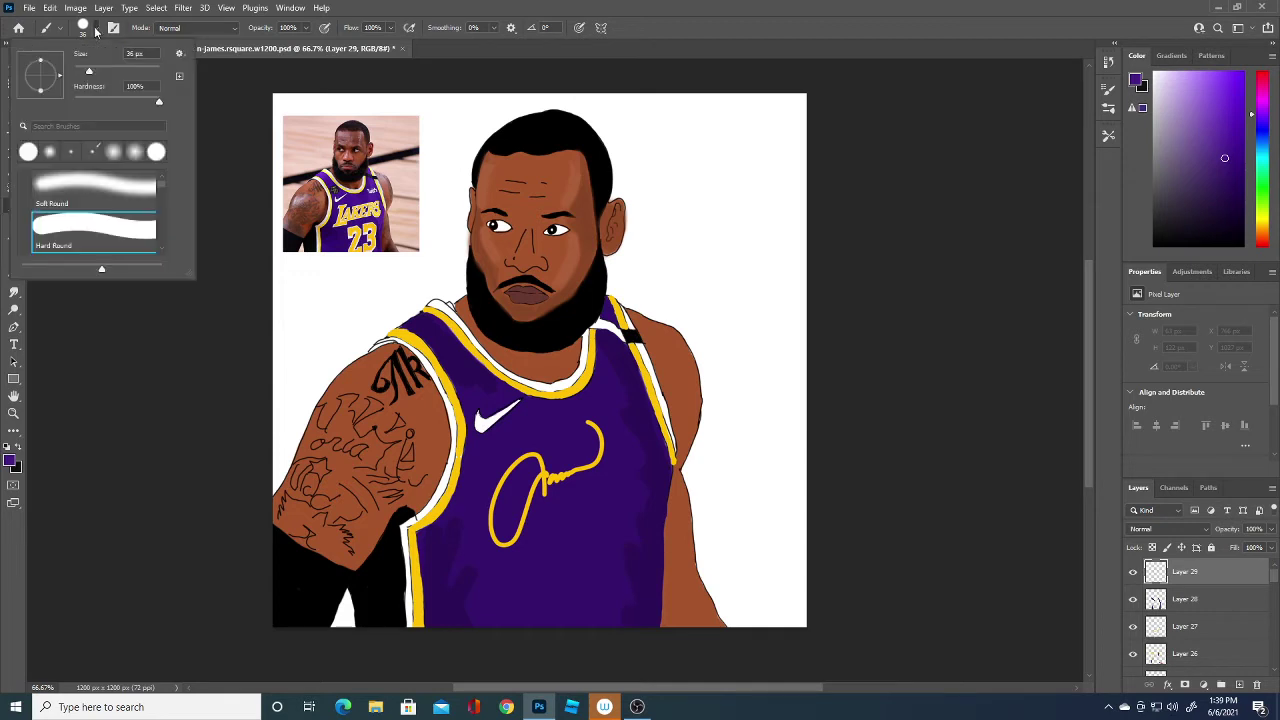
pyautogui.scroll(-3, 165, 211)
pyautogui.scroll(-3, 165, 211)
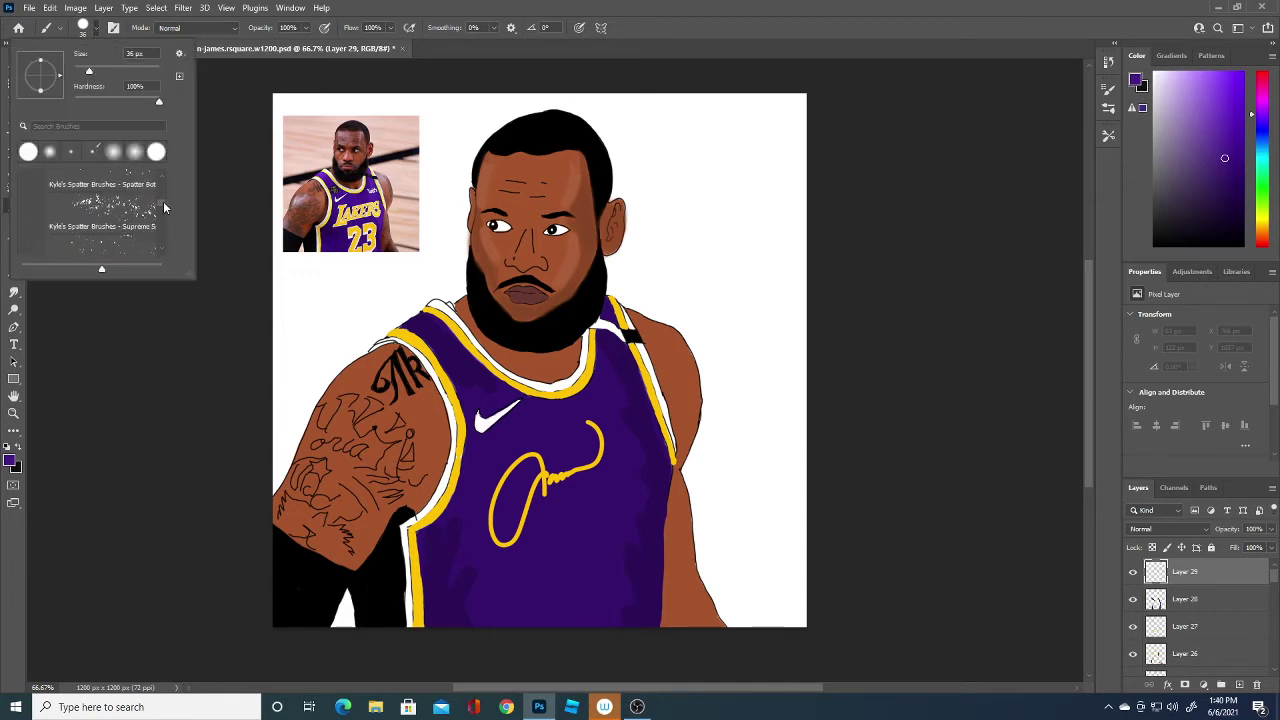
pyautogui.scroll(-3, 165, 211)
pyautogui.scroll(2, 163, 205)
pyautogui.scroll(3, 155, 190)
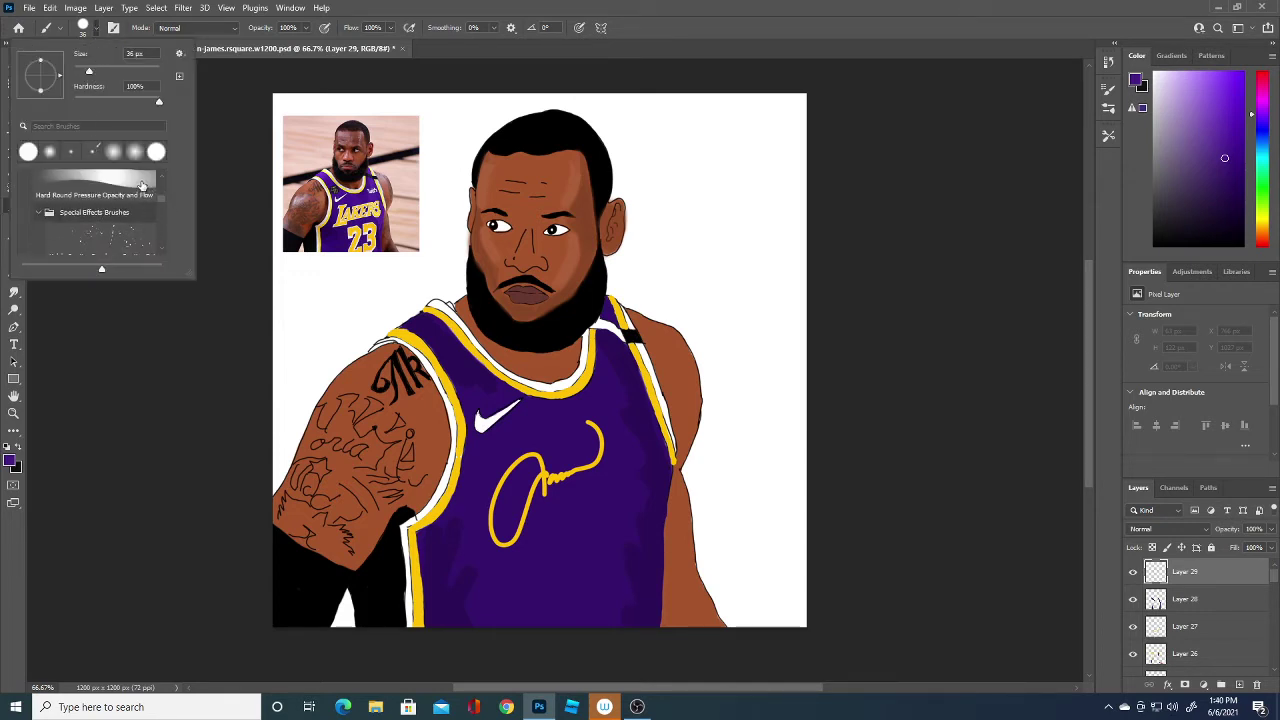
pyautogui.scroll(2, 144, 175)
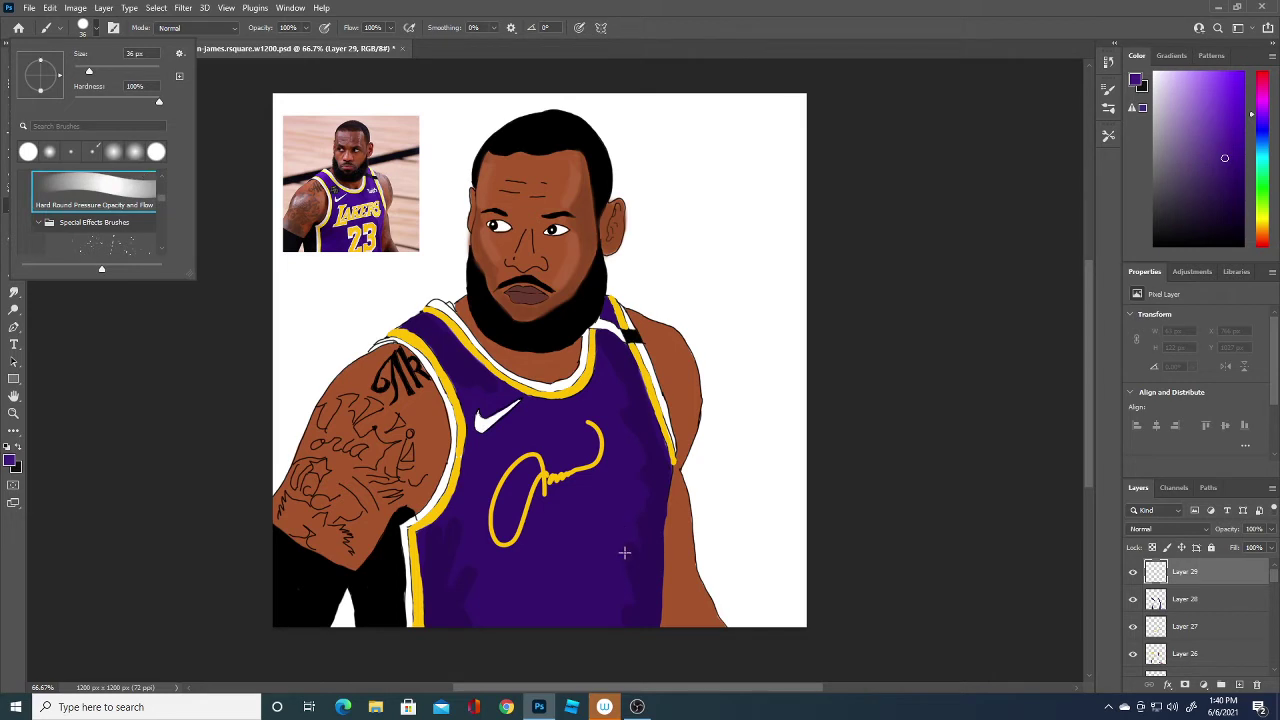
pyautogui.click(622, 560)
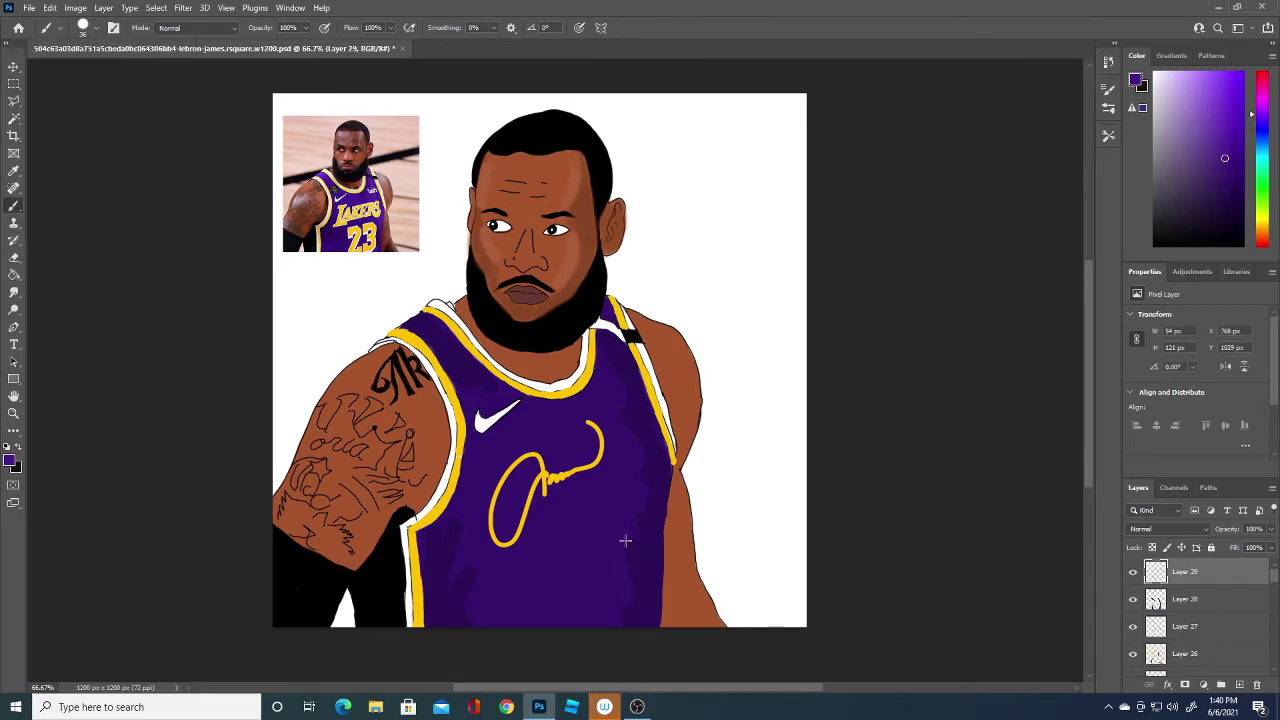
pyautogui.hotkey('ctrl', 'z')
# - Brush lighter purple highlights over the jersey's lower, middle, upper-right and lower-left areas
pyautogui.moveTo(608, 597)
pyautogui.mouseDown()
pyautogui.moveTo(620, 620)
pyautogui.moveTo(623, 569)
pyautogui.mouseUp()
pyautogui.moveTo(637, 523); pyautogui.dragTo(637, 546)
pyautogui.moveTo(633, 473)
pyautogui.mouseDown()
pyautogui.moveTo(647, 431)
pyautogui.moveTo(622, 361)
pyautogui.mouseUp()
pyautogui.moveTo(470, 620)
pyautogui.mouseDown()
pyautogui.moveTo(451, 586)
pyautogui.moveTo(467, 509)
pyautogui.moveTo(453, 507)
pyautogui.moveTo(443, 543)
pyautogui.moveTo(454, 497)
pyautogui.mouseUp()
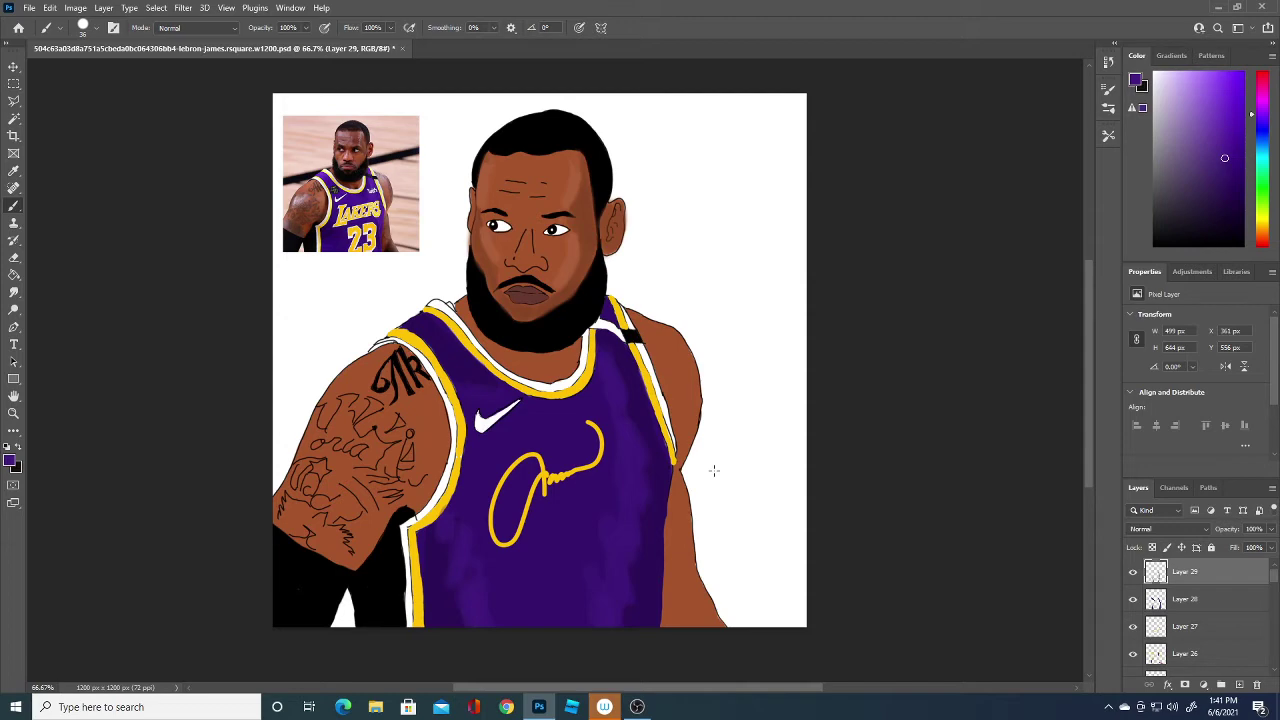
# - Set the foreground to white (#ffffff) and the brush to Hard Round at 1 px
pyautogui.click(11, 462)
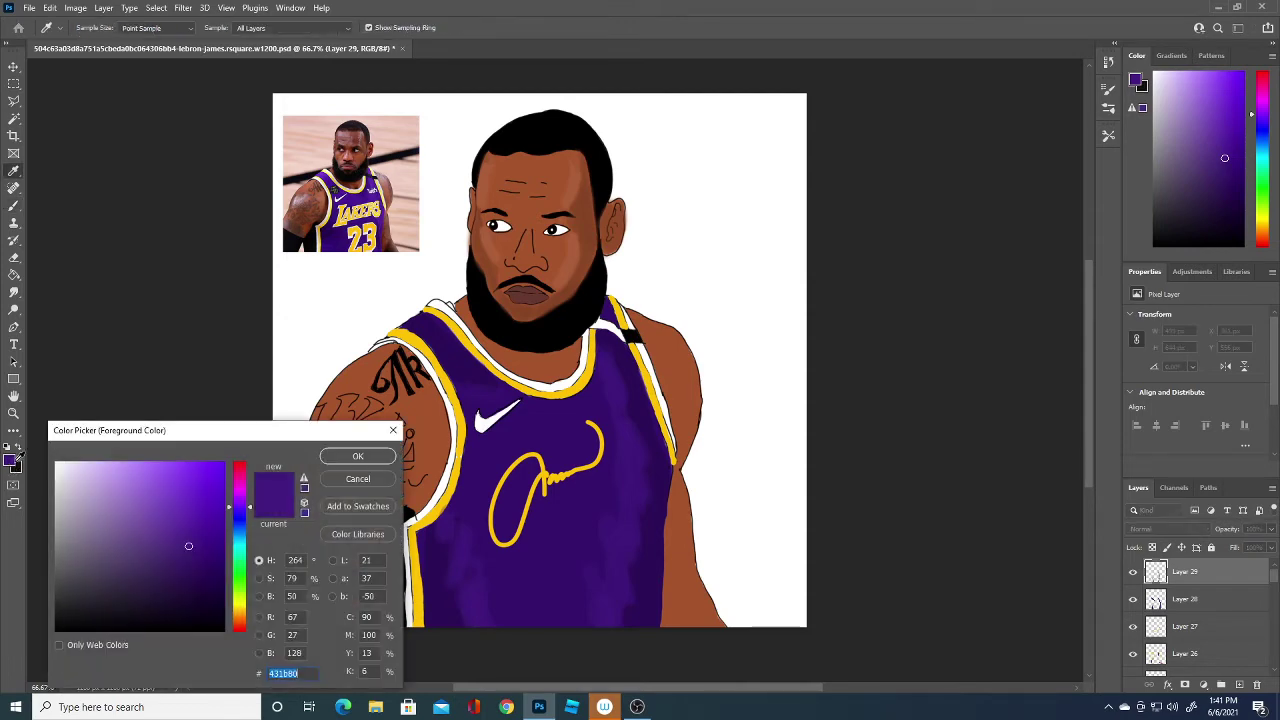
pyautogui.write('ffffff')
pyautogui.click(357, 456)
pyautogui.press('b')
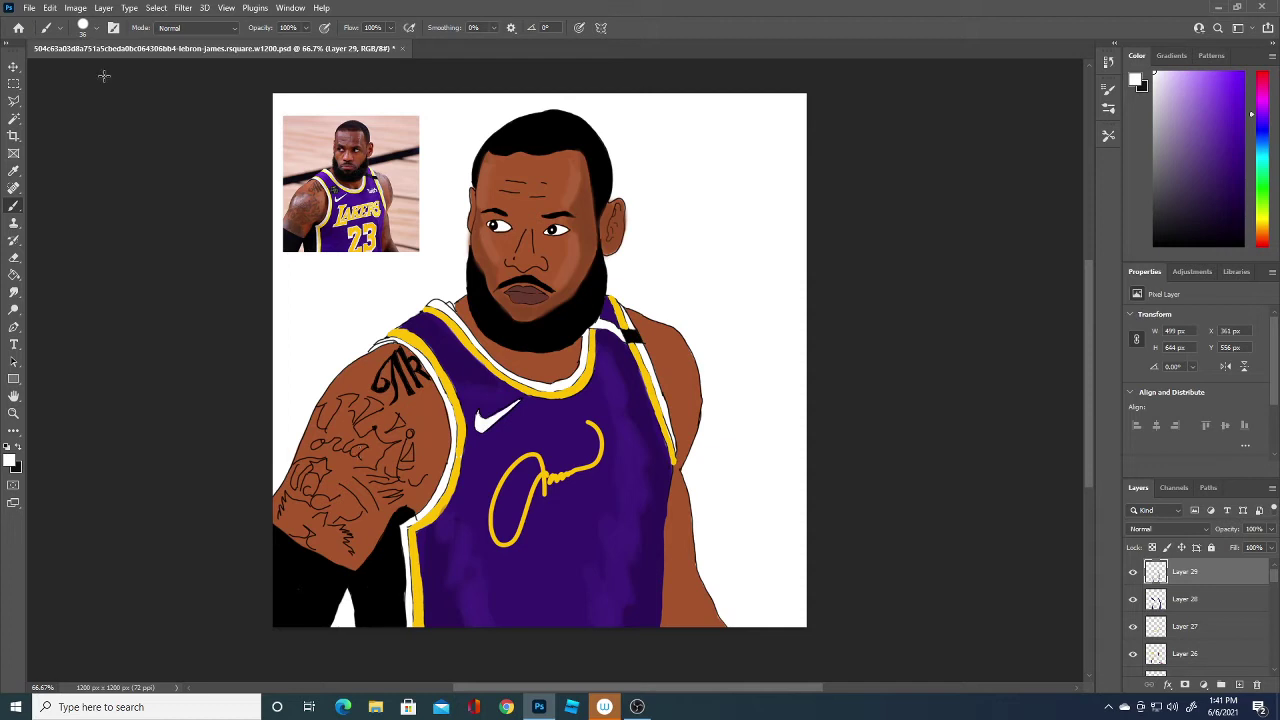
pyautogui.click(97, 28)
pyautogui.write('1')
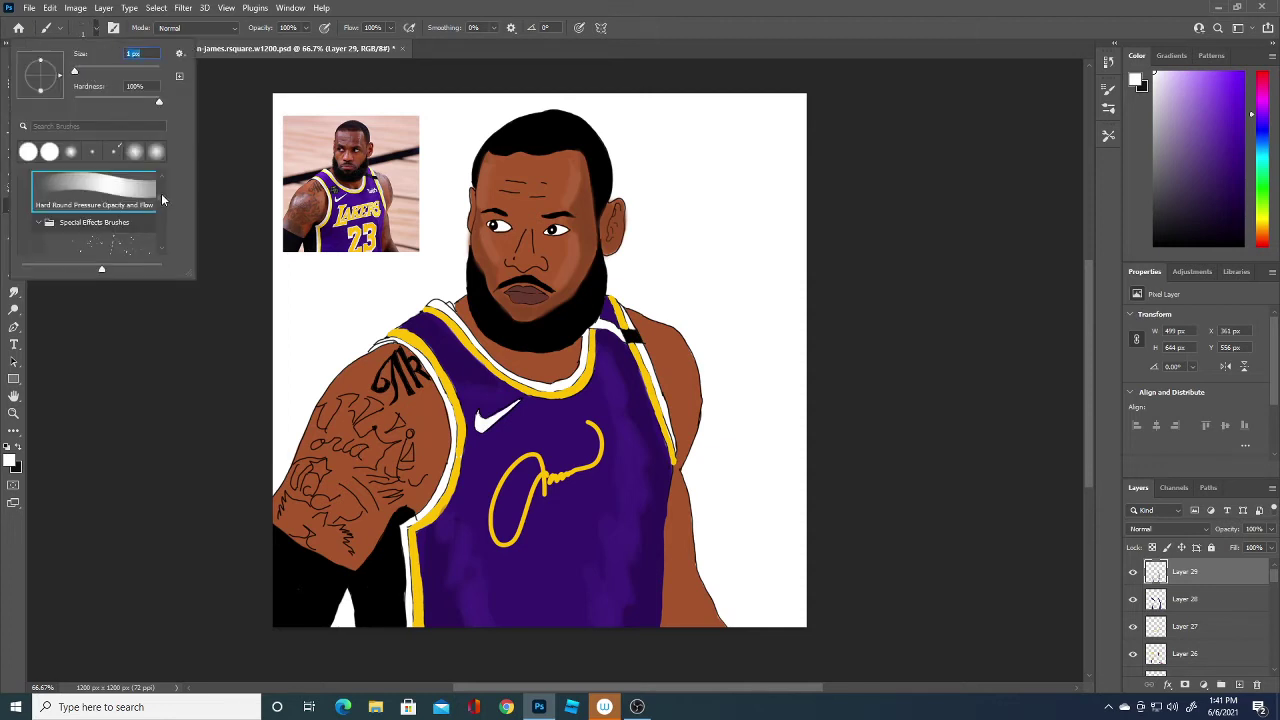
pyautogui.scroll(3, 162, 190)
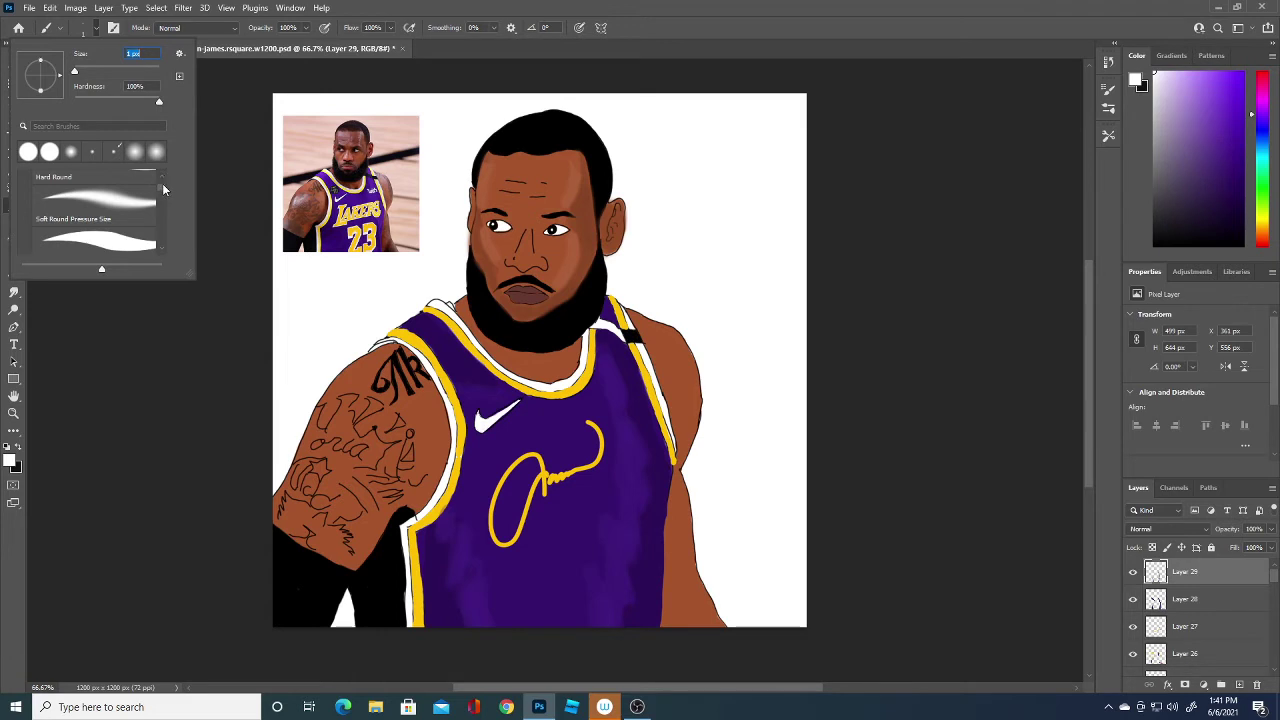
pyautogui.scroll(2, 162, 185)
pyautogui.click(138, 246)
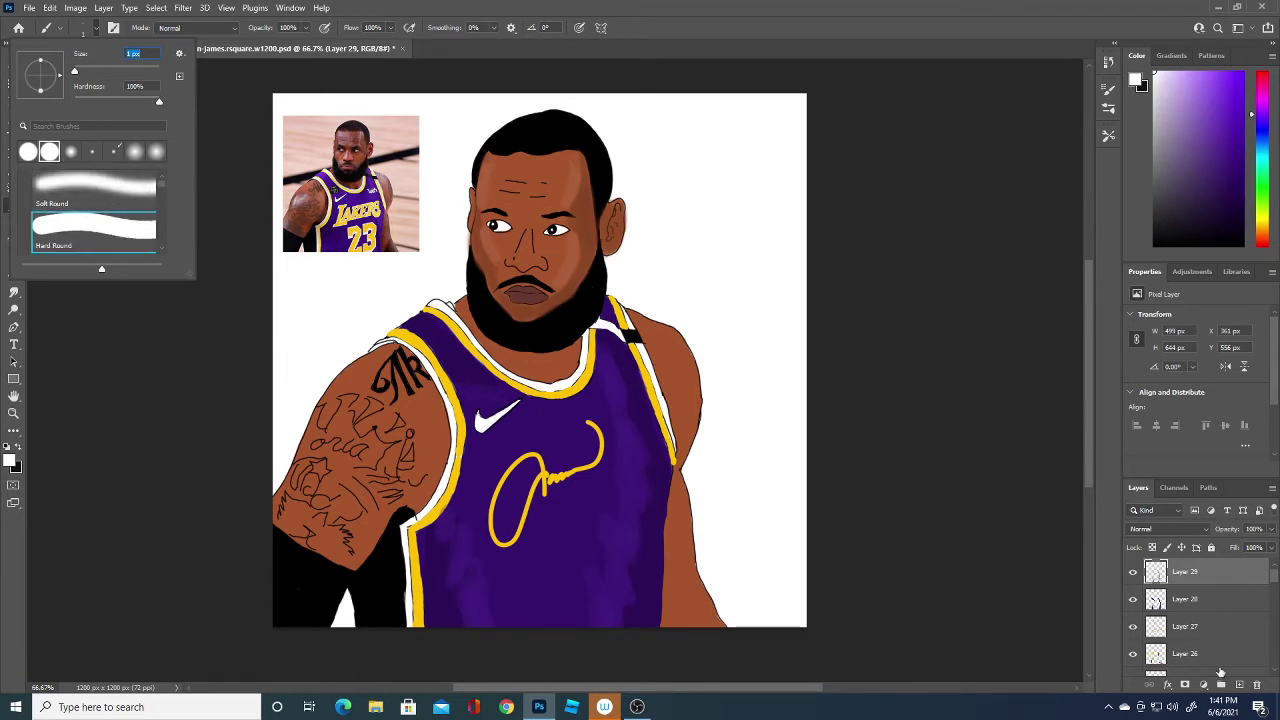
pyautogui.press('Return')
# - On new Layer 30, dab and stroke fine white marks along the left, right and lower beard edges
pyautogui.hotkey('ctrl', 'shift', 'alt', 'n')
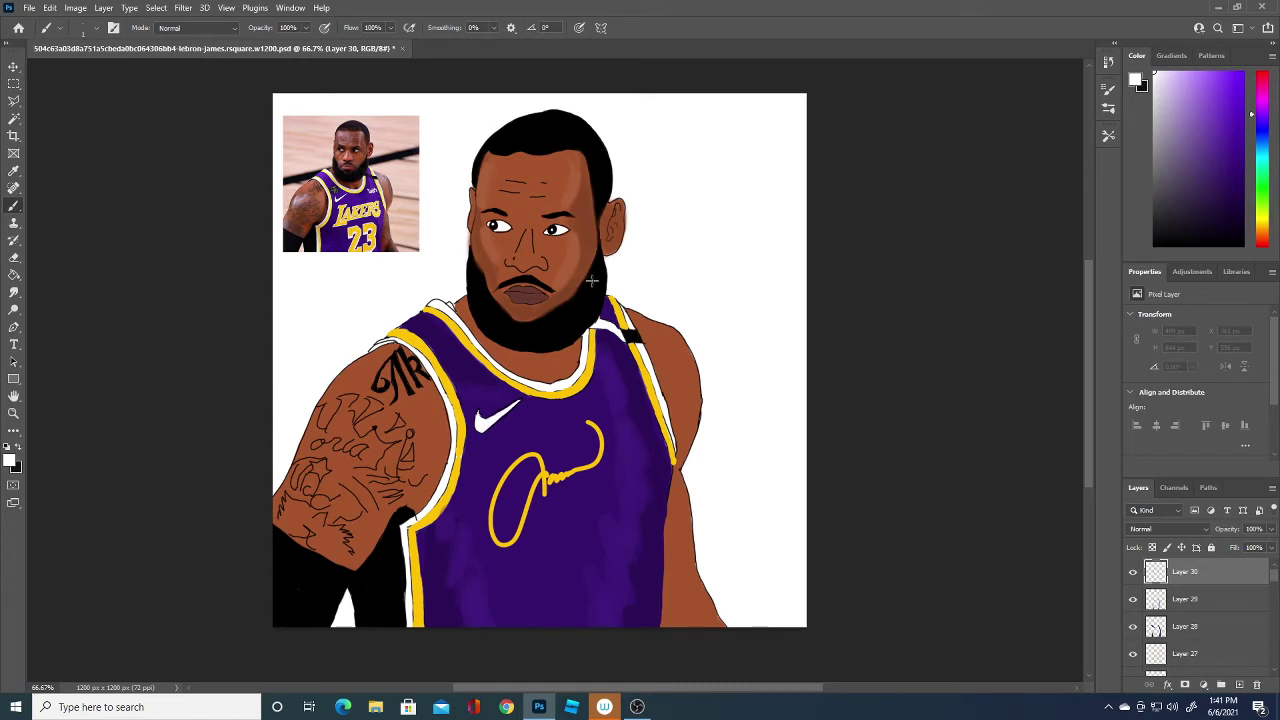
pyautogui.click(591, 281)
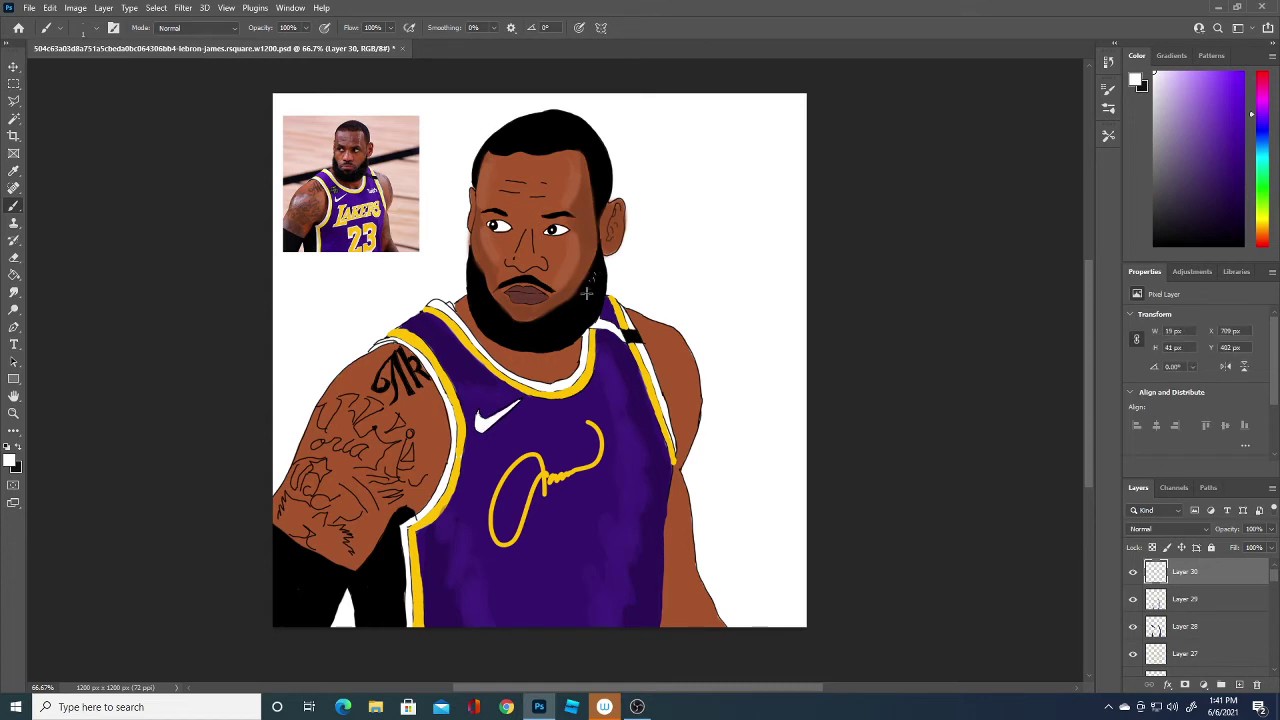
pyautogui.click(476, 279)
pyautogui.click(474, 274)
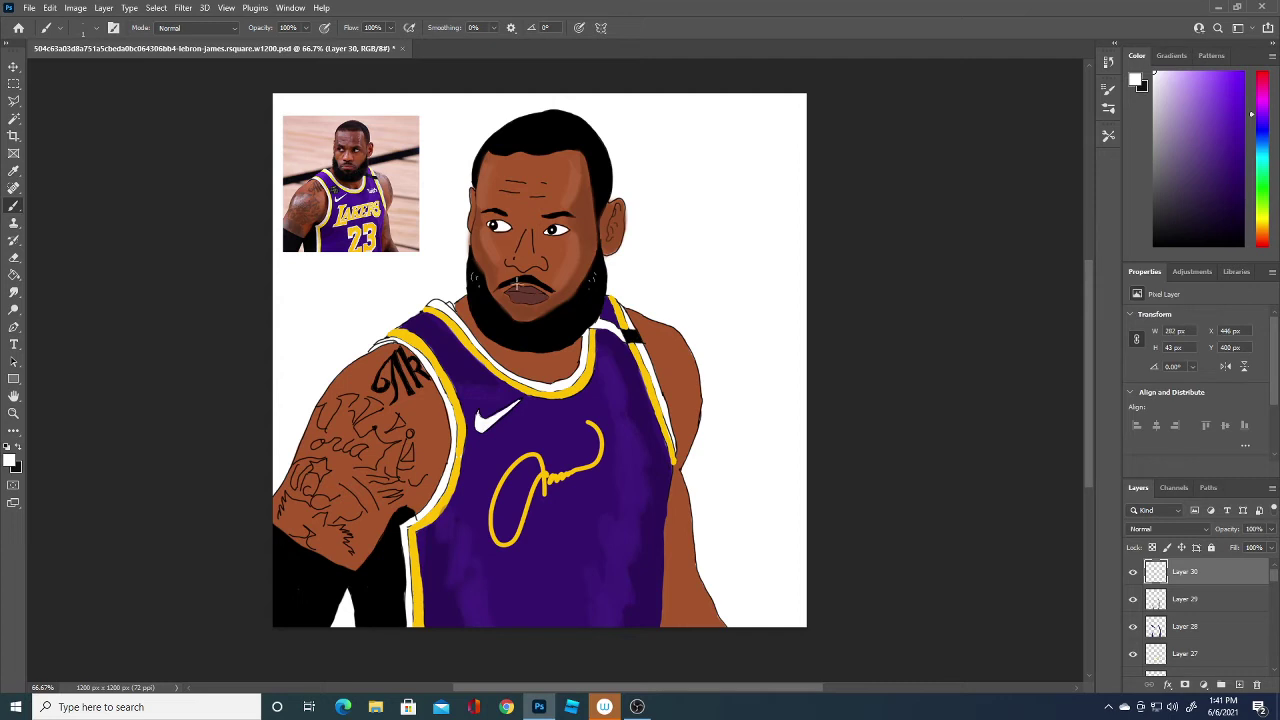
pyautogui.click(599, 266)
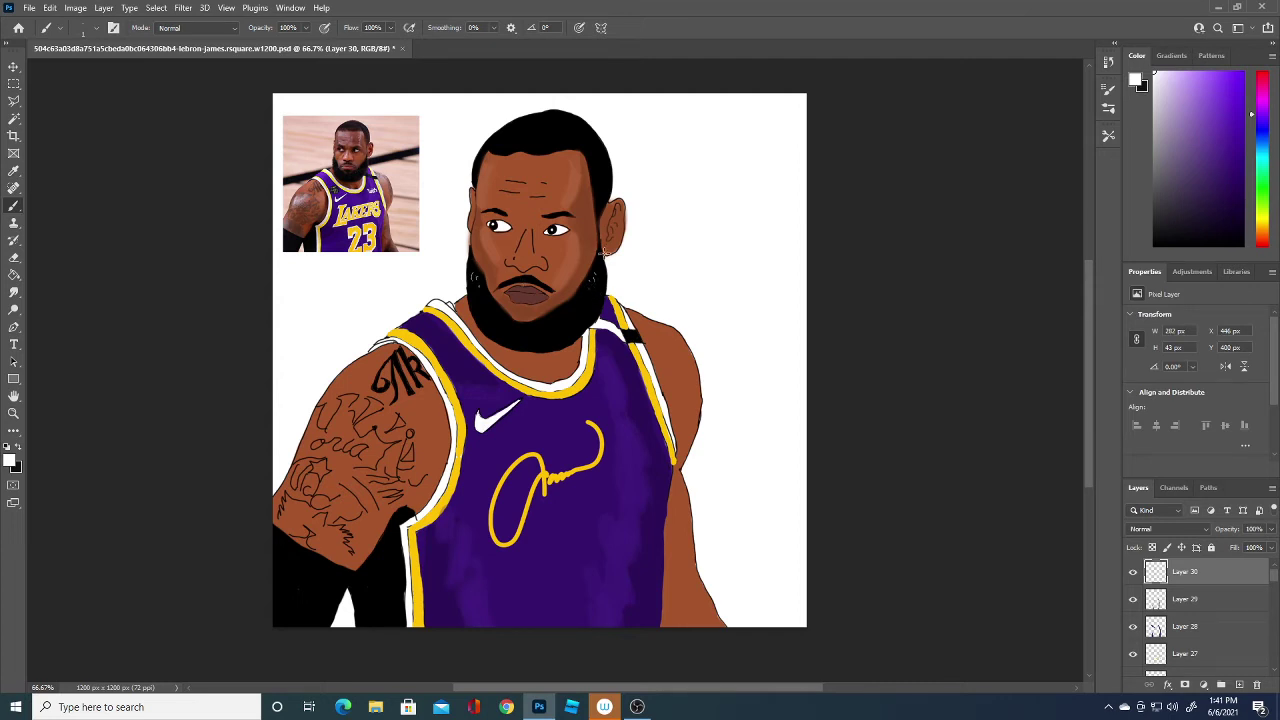
pyautogui.click(600, 270)
pyautogui.moveTo(476, 278); pyautogui.dragTo(481, 288)
pyautogui.moveTo(593, 284); pyautogui.dragTo(590, 301)
pyautogui.moveTo(562, 306); pyautogui.dragTo(560, 314)
# - Switch to black (#000000) and paint thin hair strands along the beard edges and the top of the hair
pyautogui.click(10, 461)
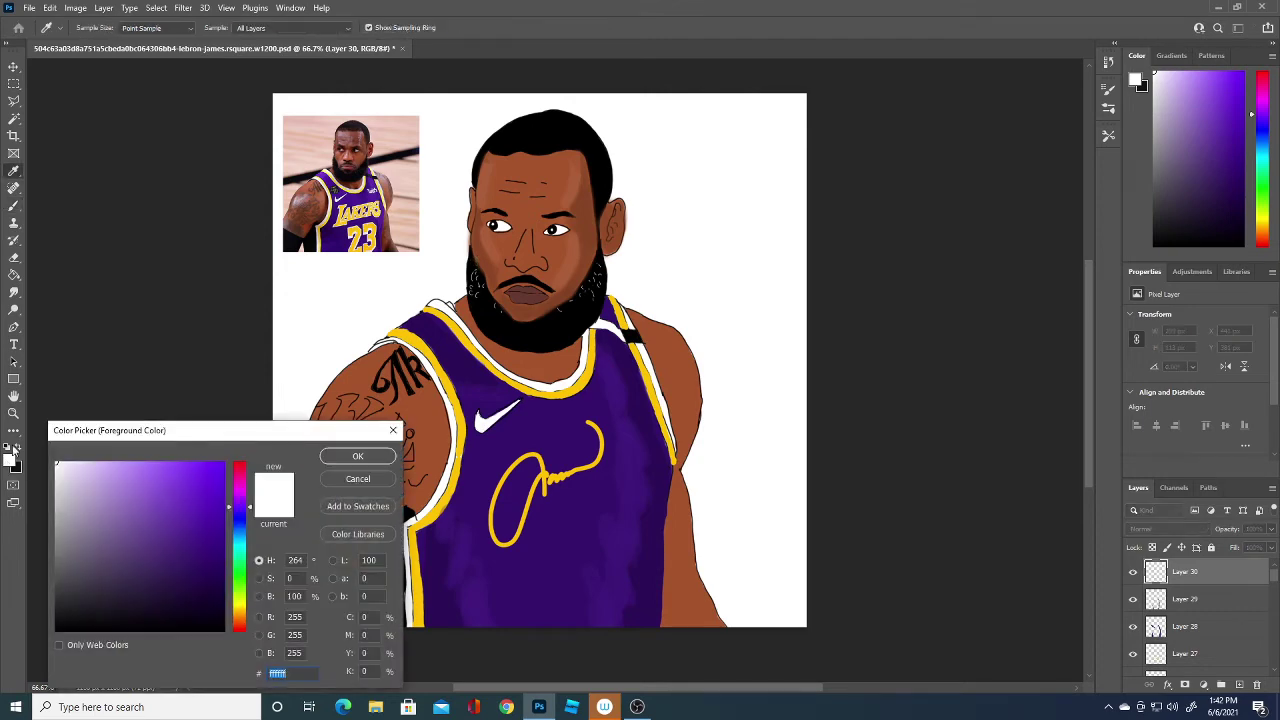
pyautogui.click(64, 598)
pyautogui.click(357, 456)
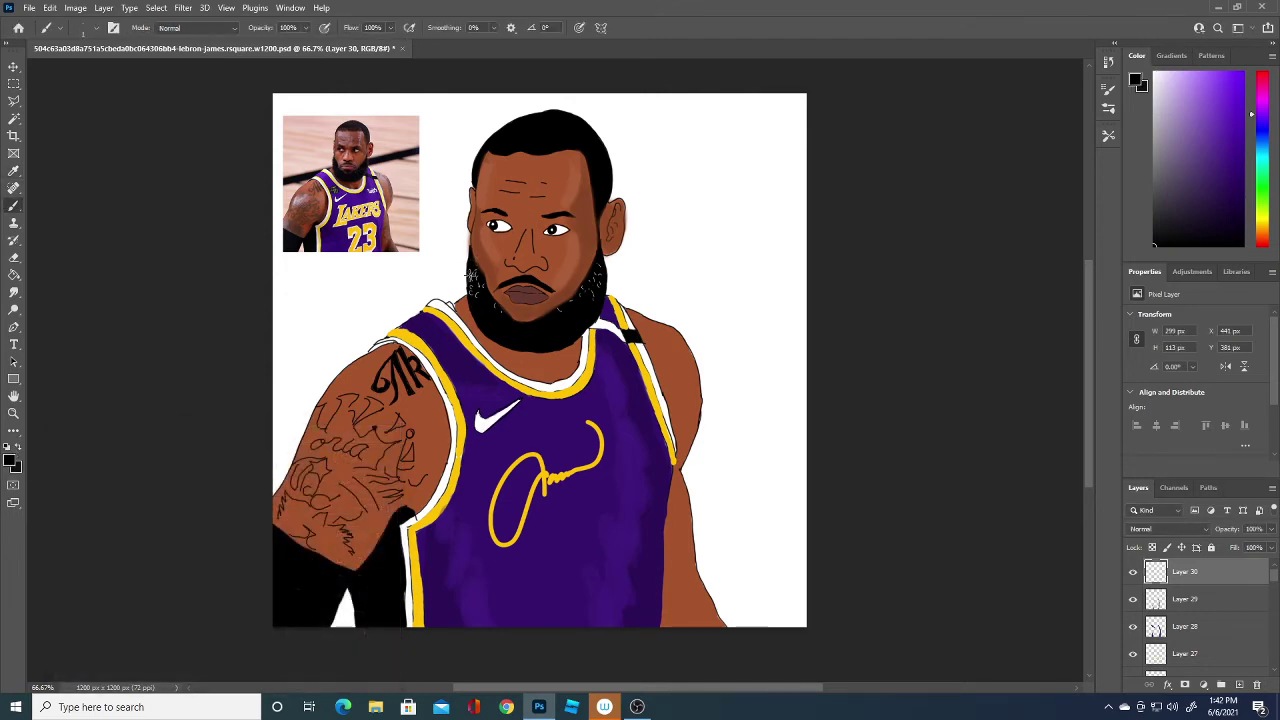
pyautogui.moveTo(464, 270); pyautogui.dragTo(466, 277)
pyautogui.moveTo(467, 301)
pyautogui.mouseDown()
pyautogui.moveTo(487, 338)
pyautogui.moveTo(556, 350)
pyautogui.moveTo(606, 310)
pyautogui.moveTo(612, 282)
pyautogui.mouseUp()
pyautogui.moveTo(590, 266); pyautogui.dragTo(594, 255)
pyautogui.moveTo(466, 251); pyautogui.dragTo(470, 263)
pyautogui.moveTo(486, 282); pyautogui.dragTo(484, 291)
pyautogui.moveTo(483, 143)
pyautogui.mouseDown()
pyautogui.moveTo(547, 121)
pyautogui.moveTo(590, 124)
pyautogui.mouseUp()
pyautogui.moveTo(616, 183)
pyautogui.mouseDown()
pyautogui.moveTo(575, 118)
pyautogui.moveTo(550, 112)
pyautogui.moveTo(485, 140)
pyautogui.moveTo(476, 168)
pyautogui.mouseUp()
# - Hide the reference photo layer and add a new empty layer above Layer 1
pyautogui.press('v')
pyautogui.click(398, 163)
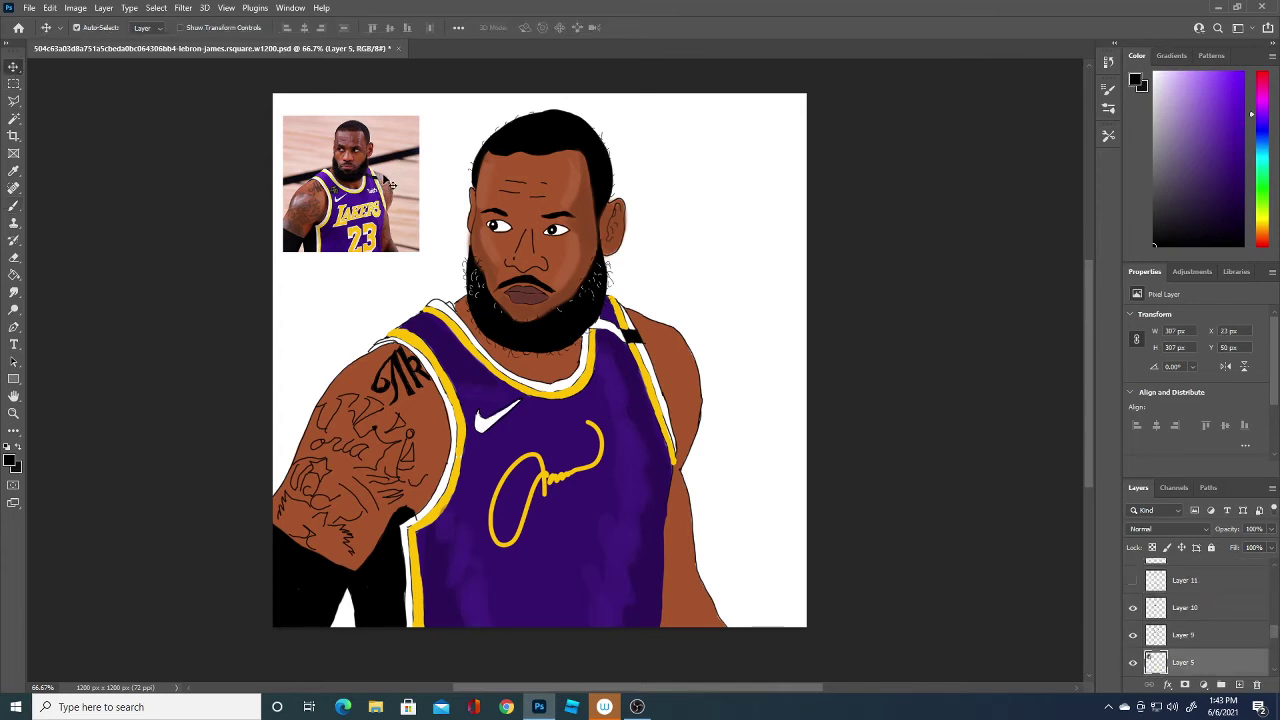
pyautogui.click(1133, 662)
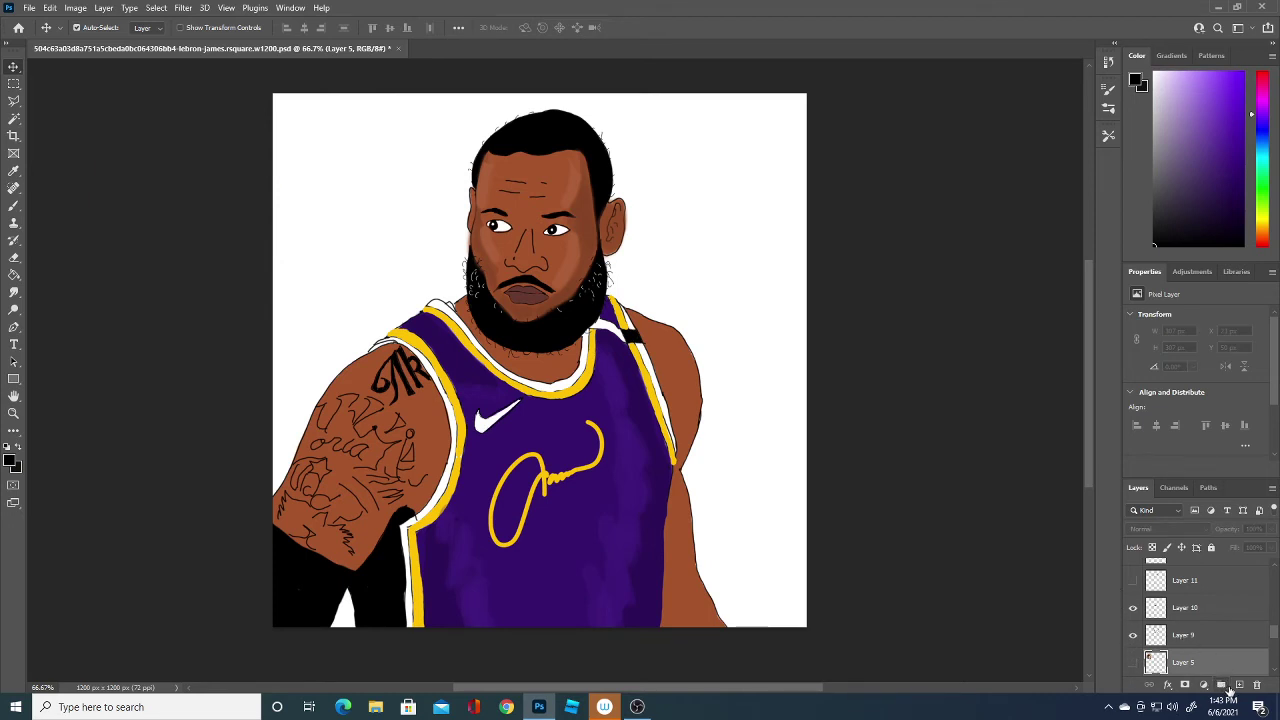
pyautogui.moveTo(1275, 635); pyautogui.dragTo(1276, 666)
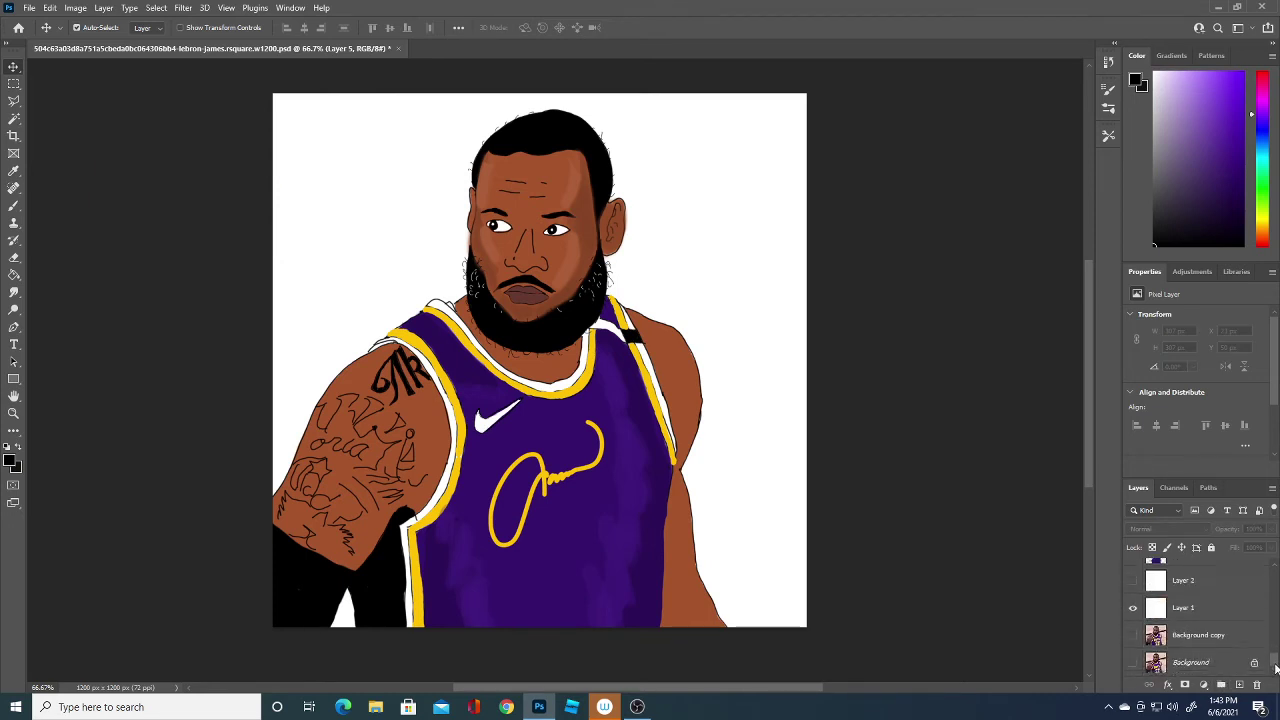
pyautogui.click(1230, 612)
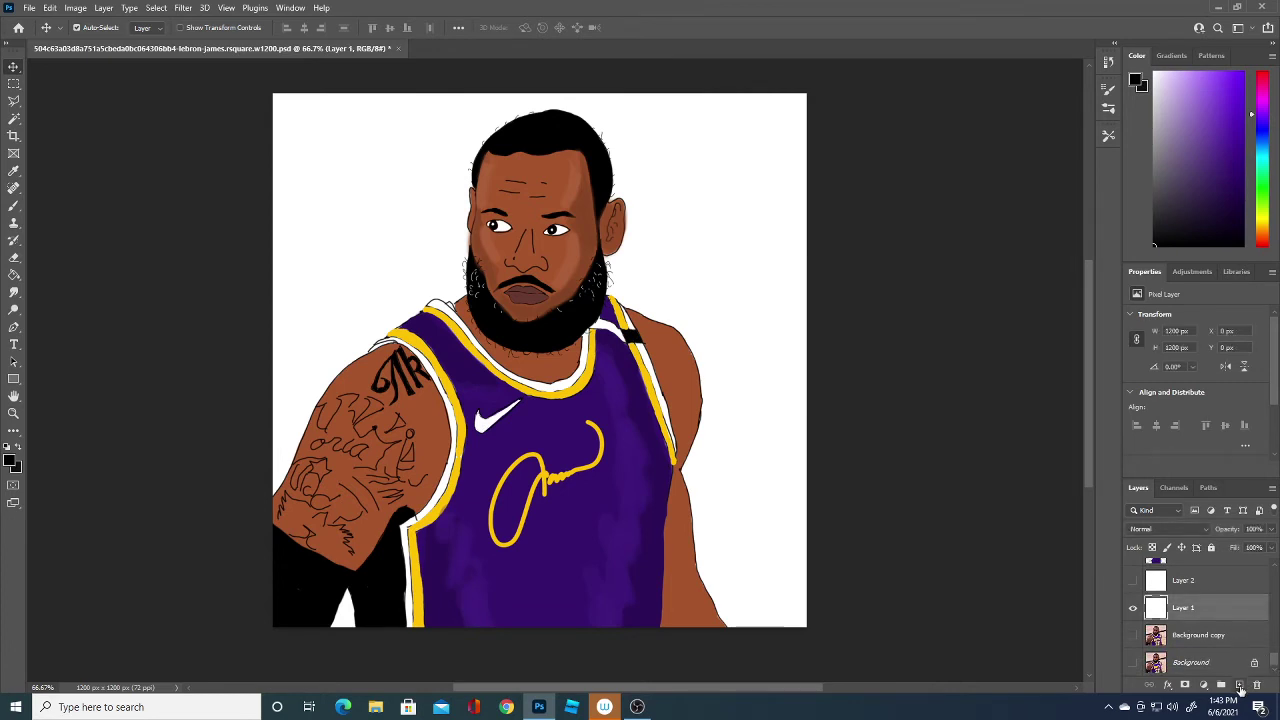
pyautogui.click(1240, 685)
# - Fill the new layer with light lavender-grey #9e98a6 using the Paint Bucket
pyautogui.press('i')
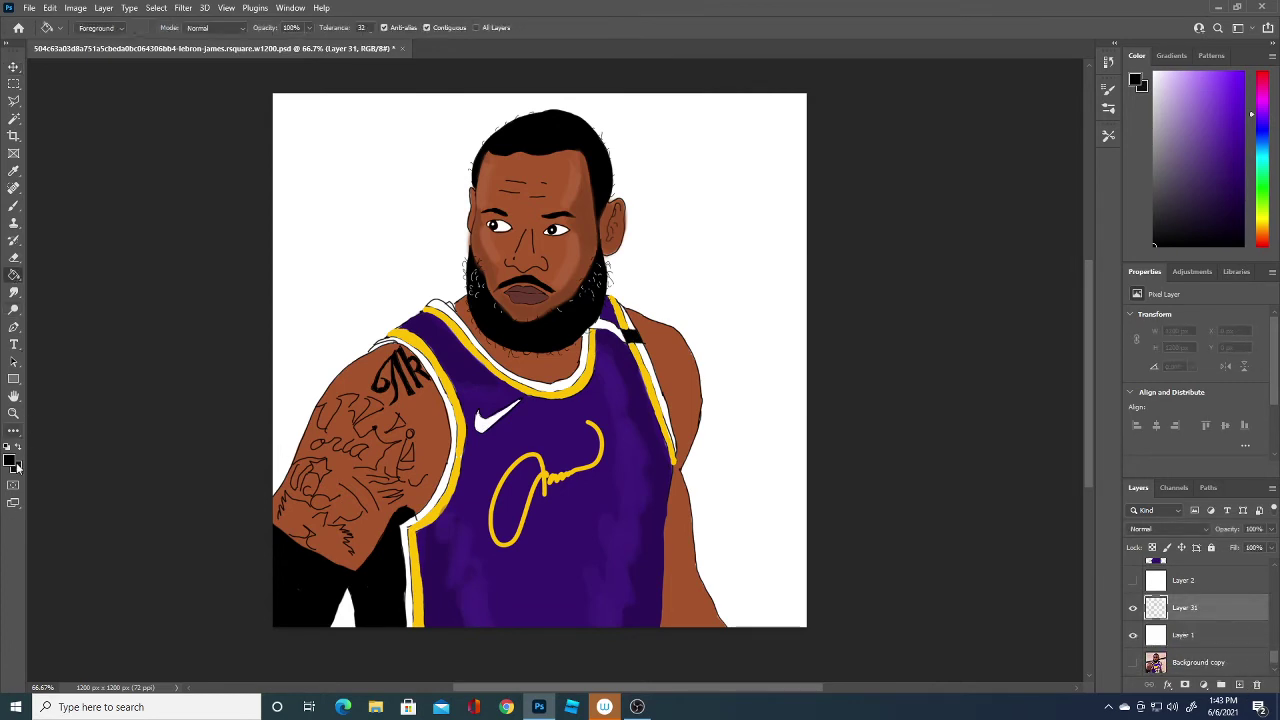
pyautogui.click(10, 459)
pyautogui.click(69, 521)
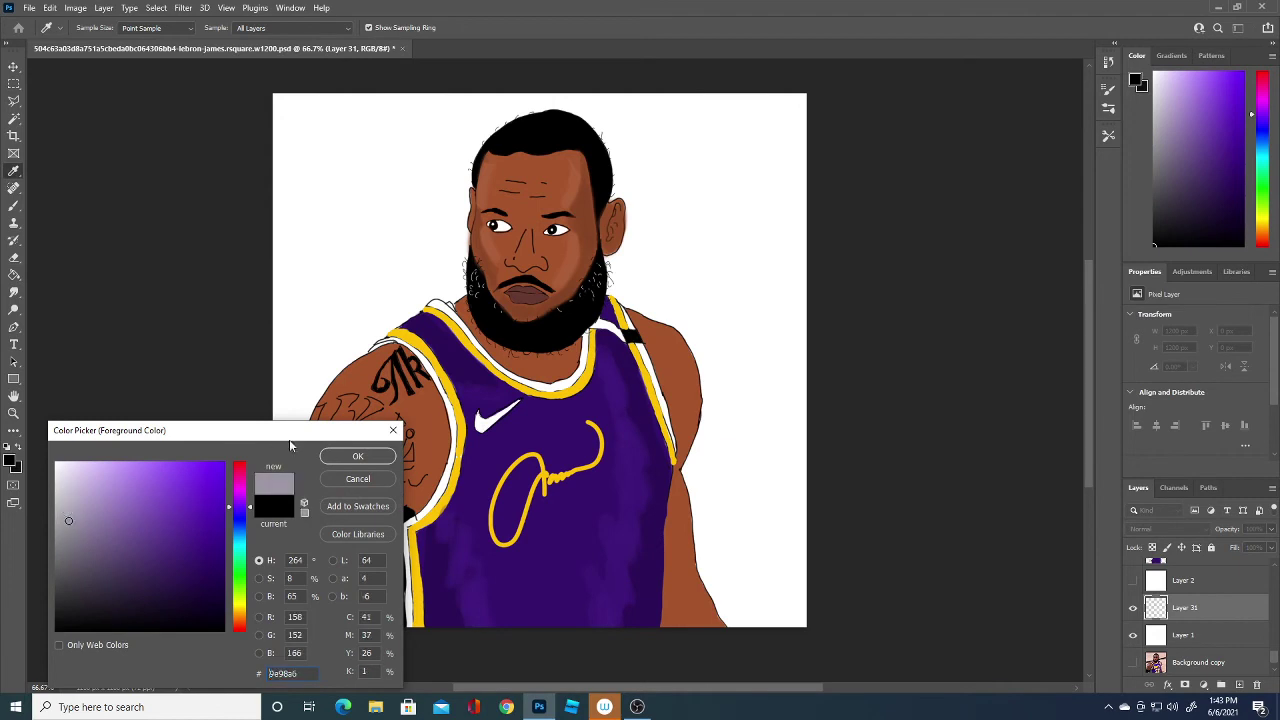
pyautogui.press('g')
pyautogui.click(357, 456)
pyautogui.click(378, 279)
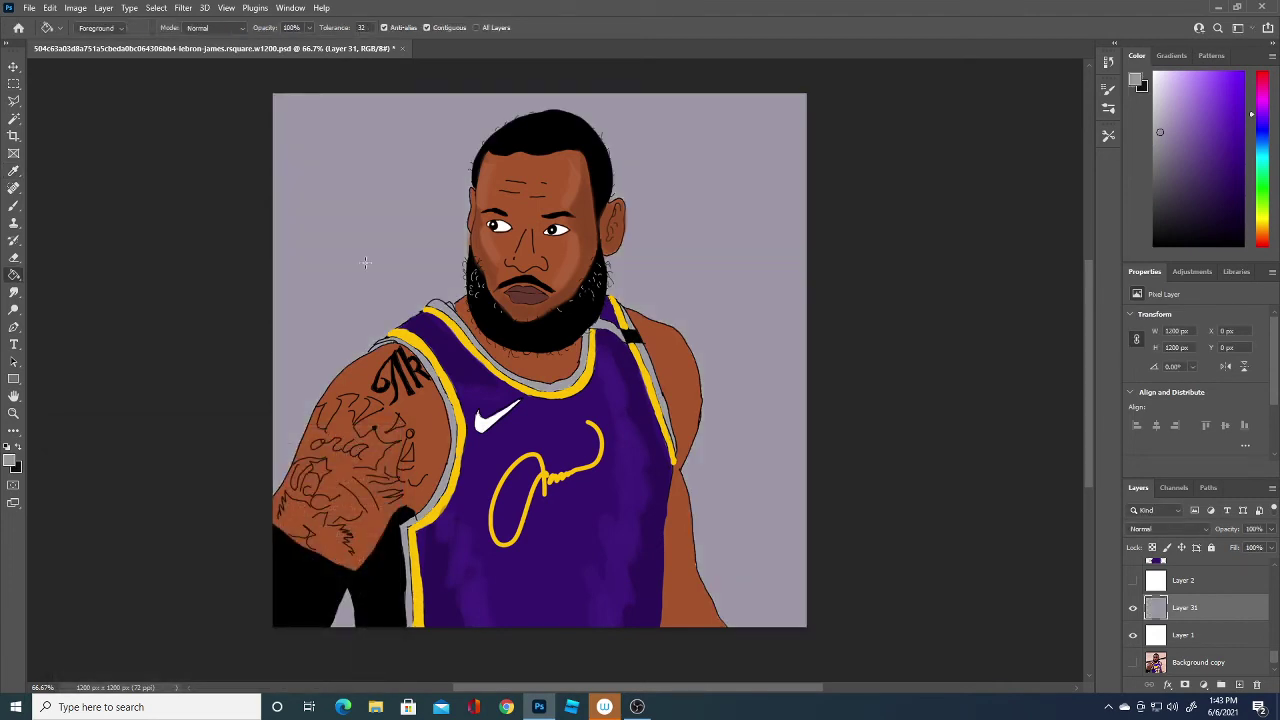
# - Test a jersey-purple background fill, then undo it to keep the lavender-grey
pyautogui.press('i')
pyautogui.click(10, 459)
pyautogui.click(464, 537)
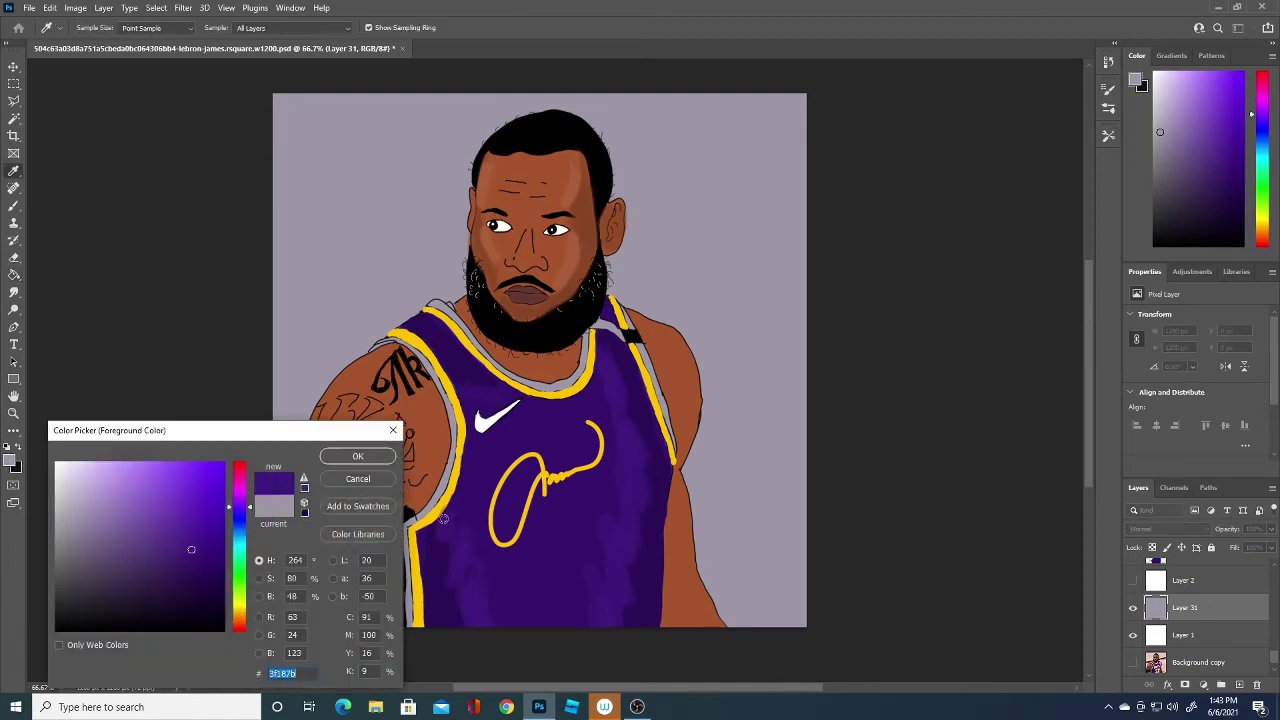
pyautogui.click(357, 456)
pyautogui.click(349, 244)
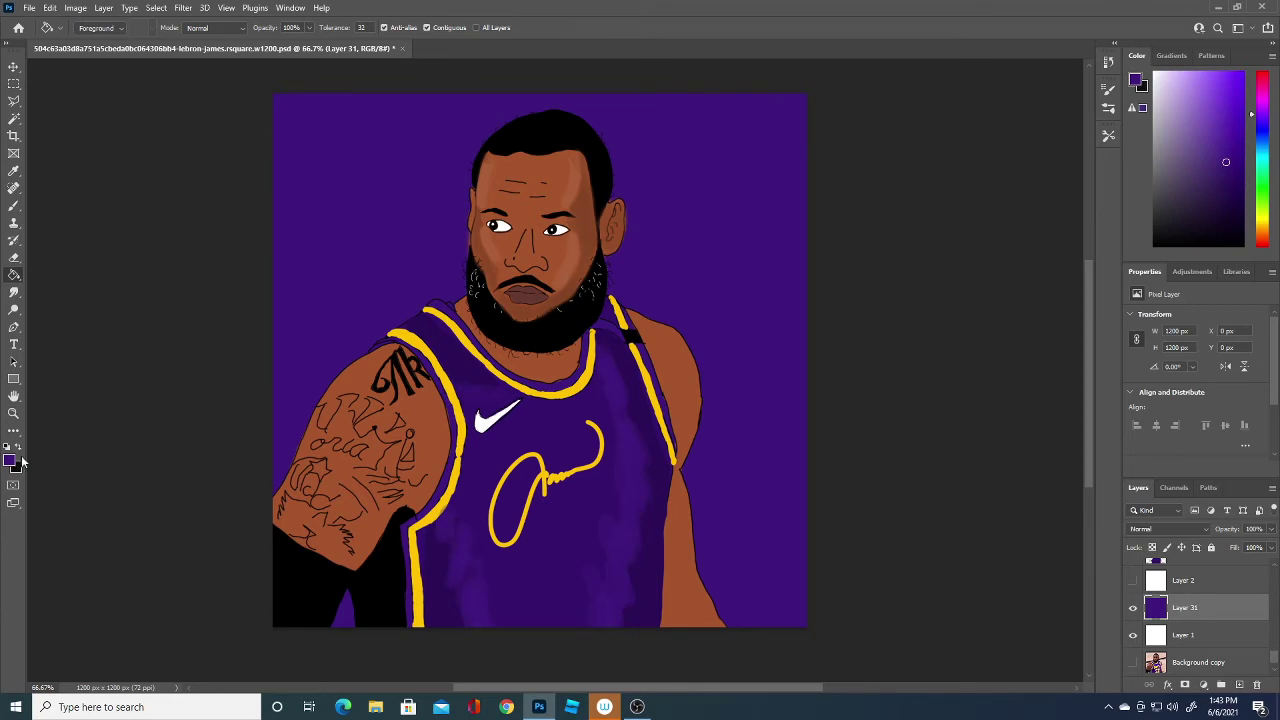
pyautogui.hotkey('ctrl', 'z')
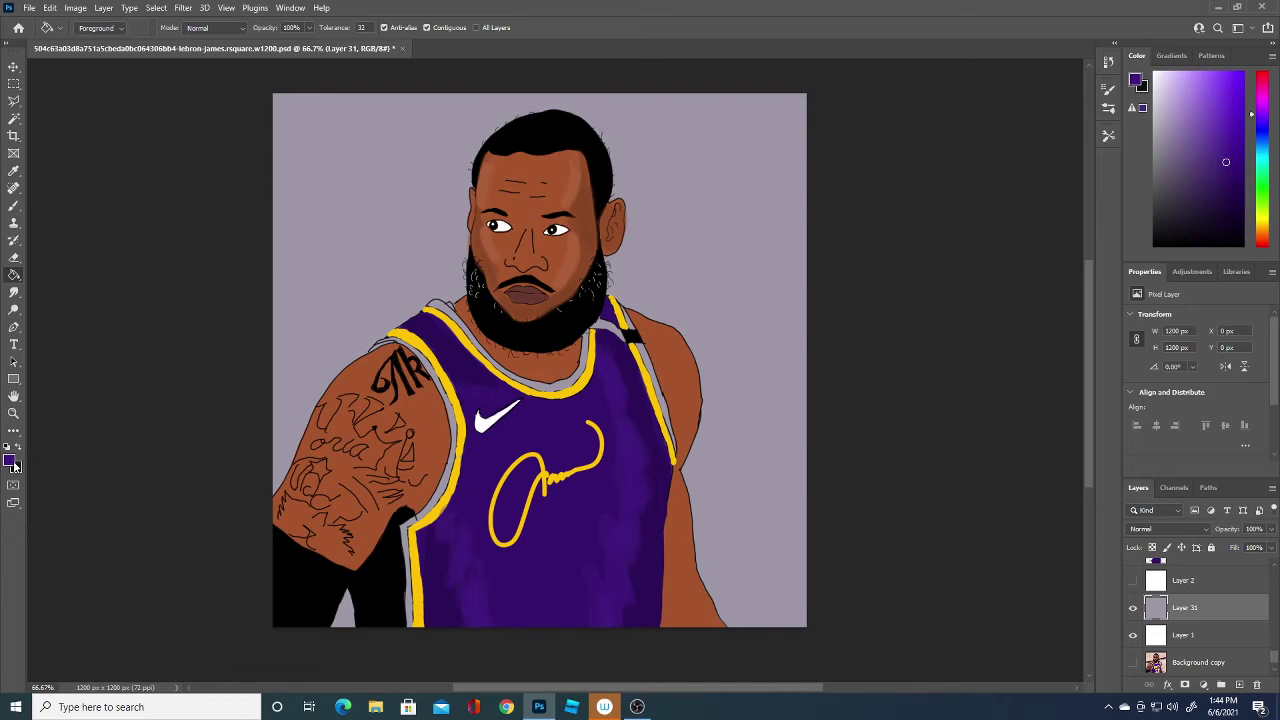
# - Set the foreground colour to the lavender-grey sampled from the background
pyautogui.click(12, 460)
pyautogui.click(306, 297)
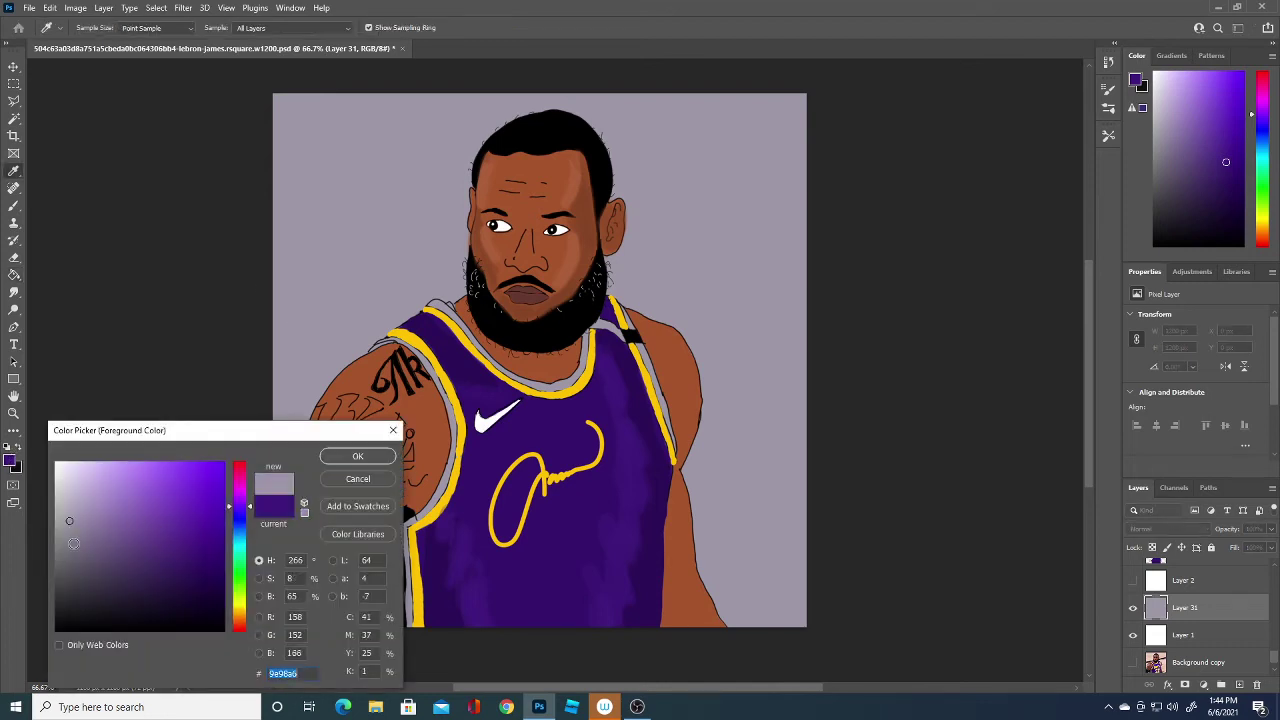
pyautogui.click(340, 456)
pyautogui.press('g')
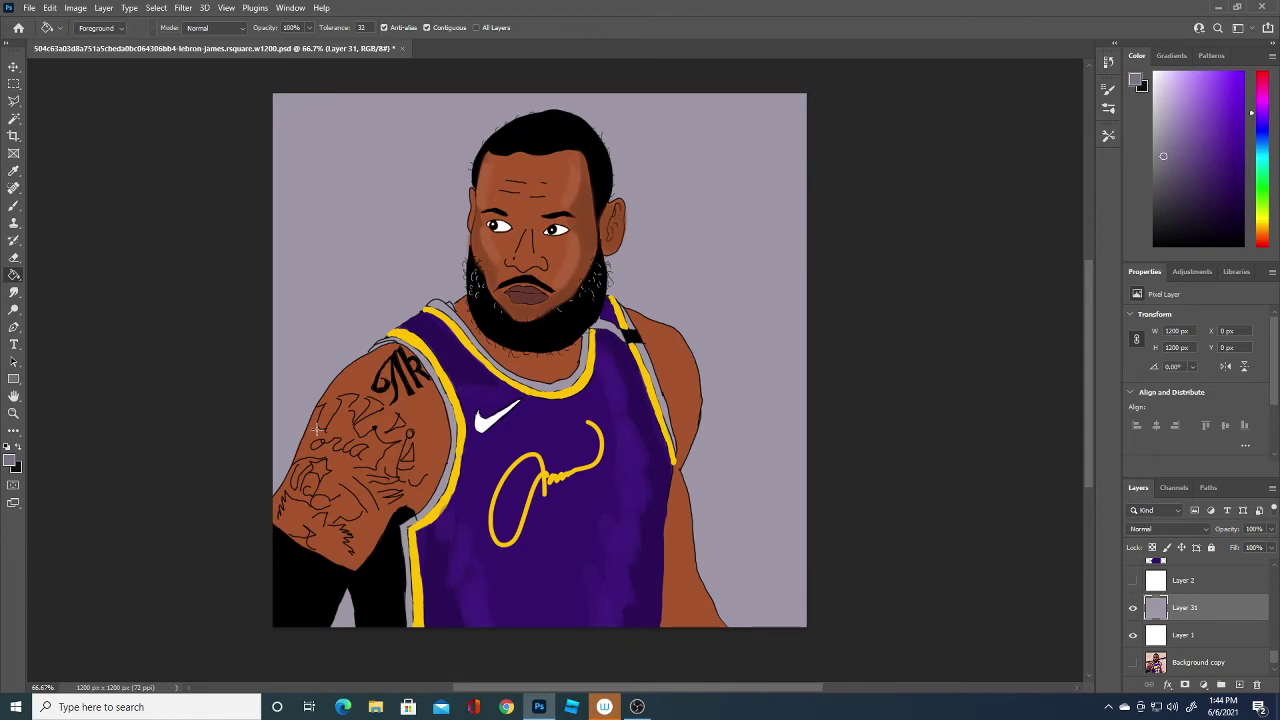
# - Choose the 25 px KYLE Ultimate Inking Thick 'n Thin brush and add empty Layer 32
pyautogui.click(14, 204)
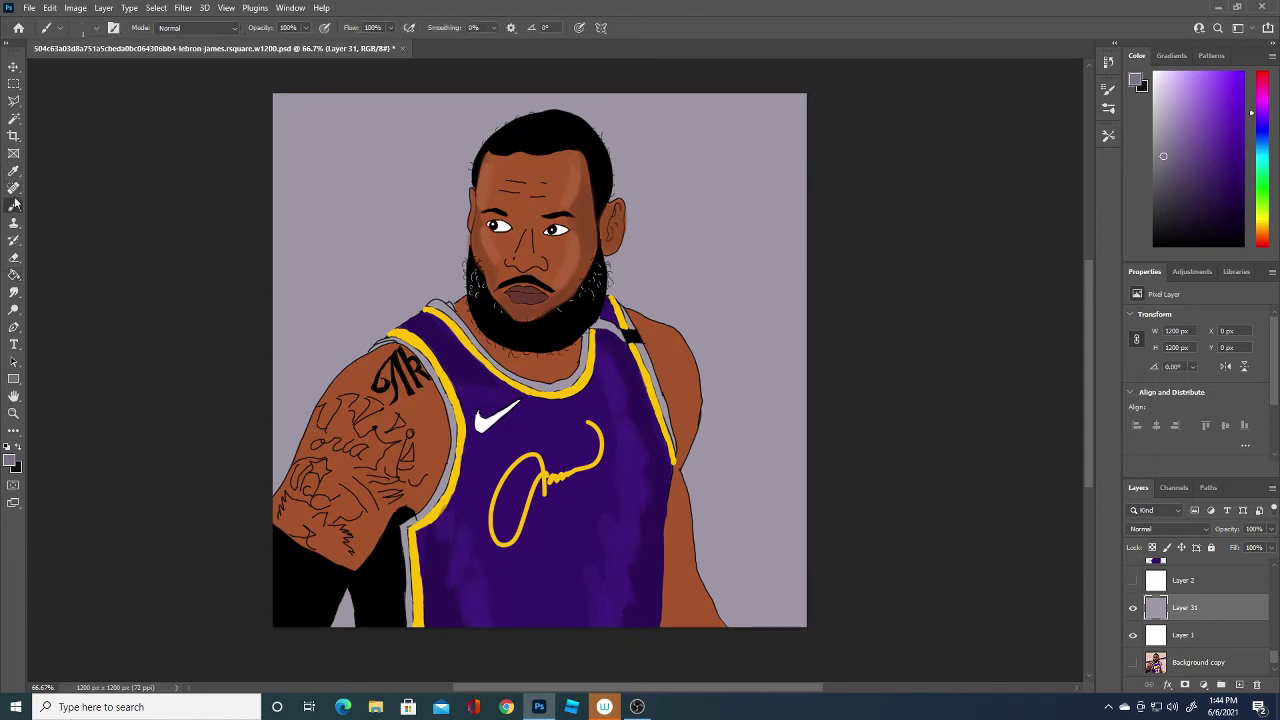
pyautogui.click(96, 28)
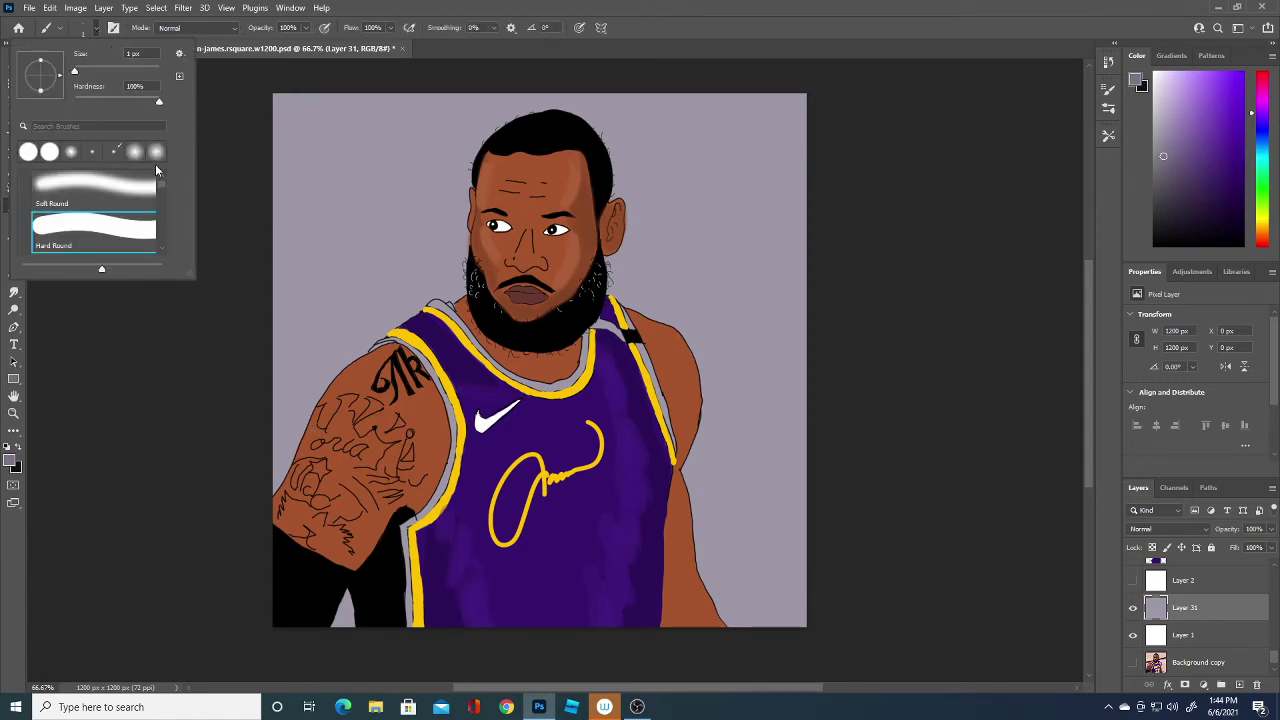
pyautogui.scroll(-2, 163, 192)
pyautogui.scroll(-2, 164, 200)
pyautogui.scroll(-2, 165, 206)
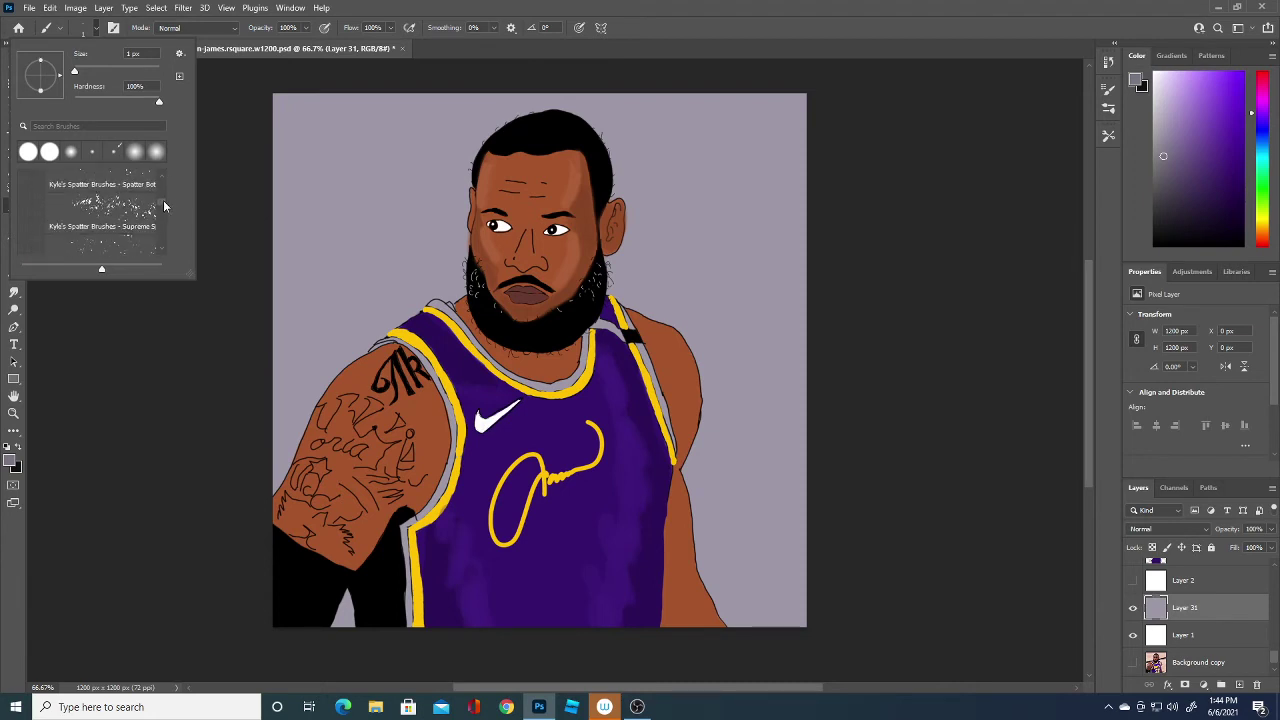
pyautogui.scroll(-2, 165, 206)
pyautogui.scroll(-2, 163, 212)
pyautogui.scroll(-2, 163, 214)
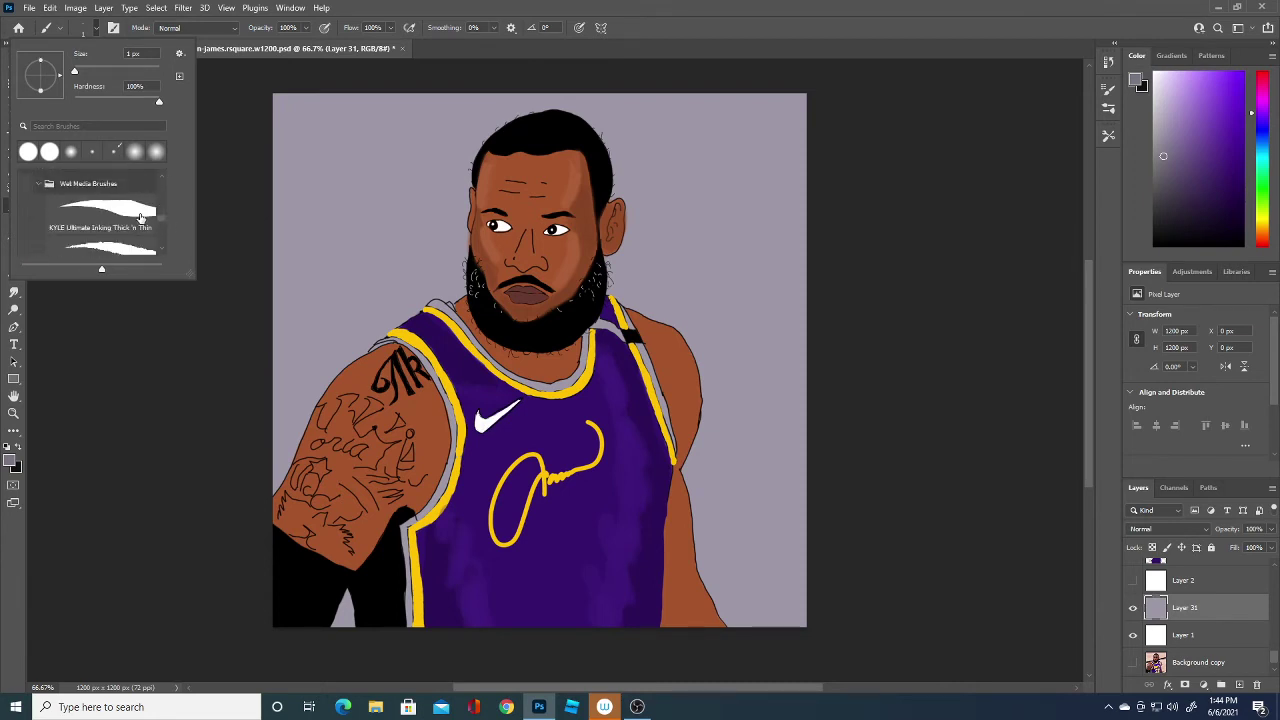
pyautogui.click(141, 217)
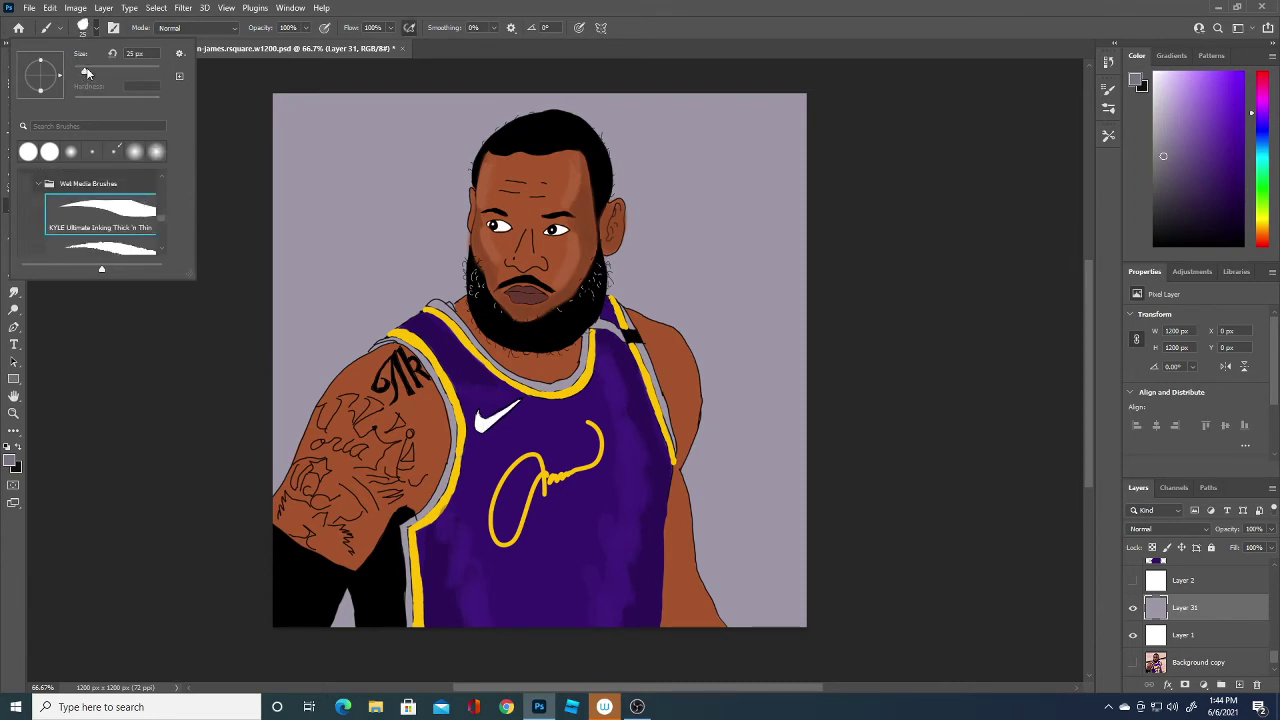
pyautogui.click(180, 360)
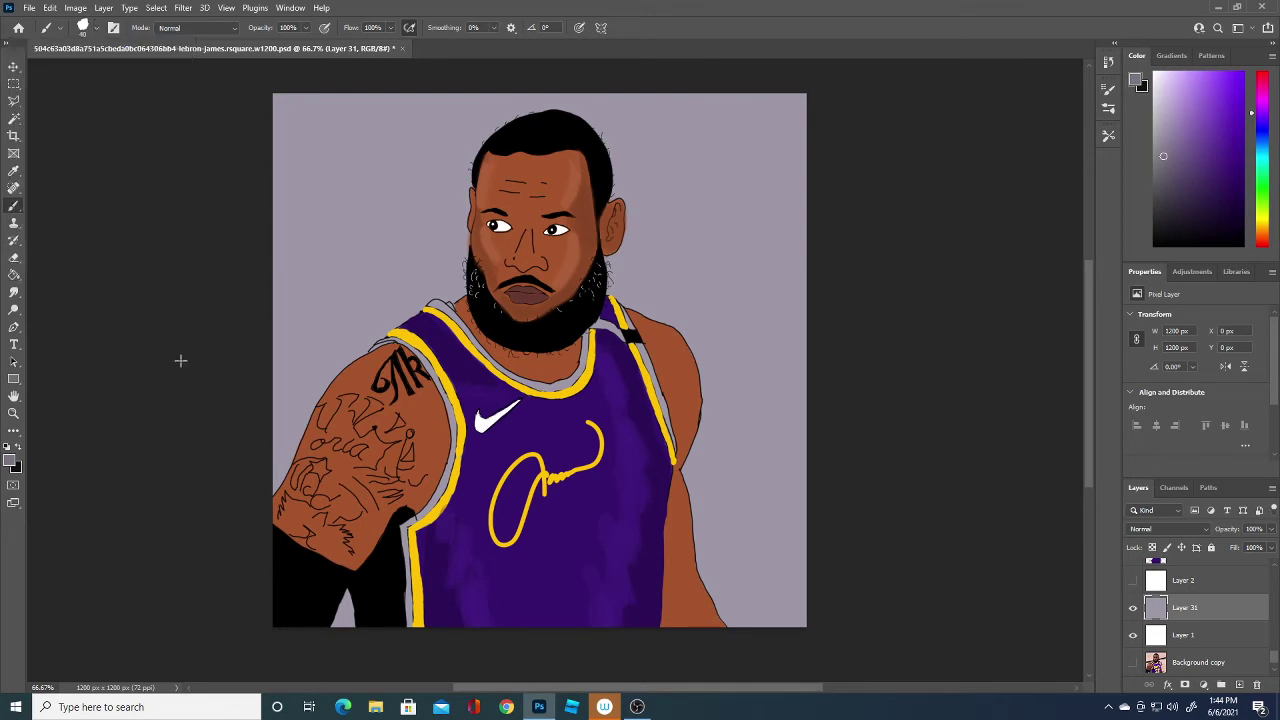
pyautogui.click(1240, 685)
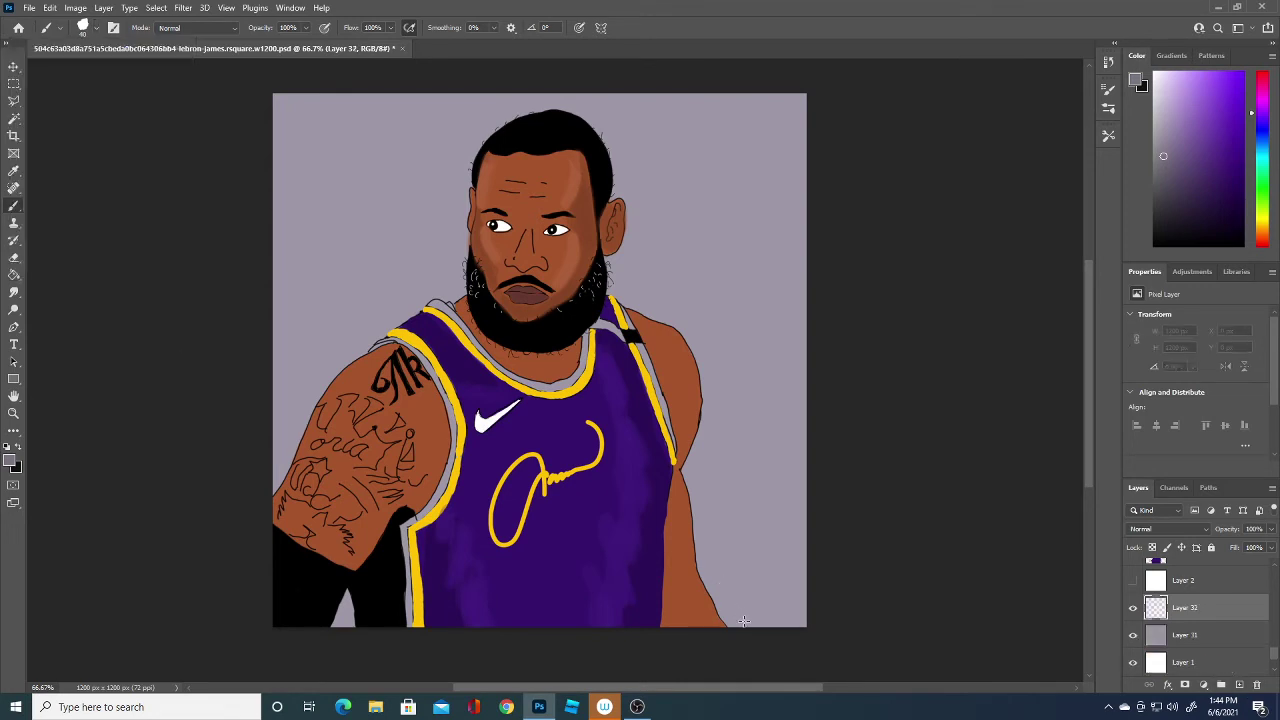
# - Paint six curved grey swirls along the right arm, beside the right shoulder, and in the upper-left background
pyautogui.moveTo(742, 624)
pyautogui.mouseDown()
pyautogui.moveTo(698, 488)
pyautogui.moveTo(733, 385)
pyautogui.mouseUp()
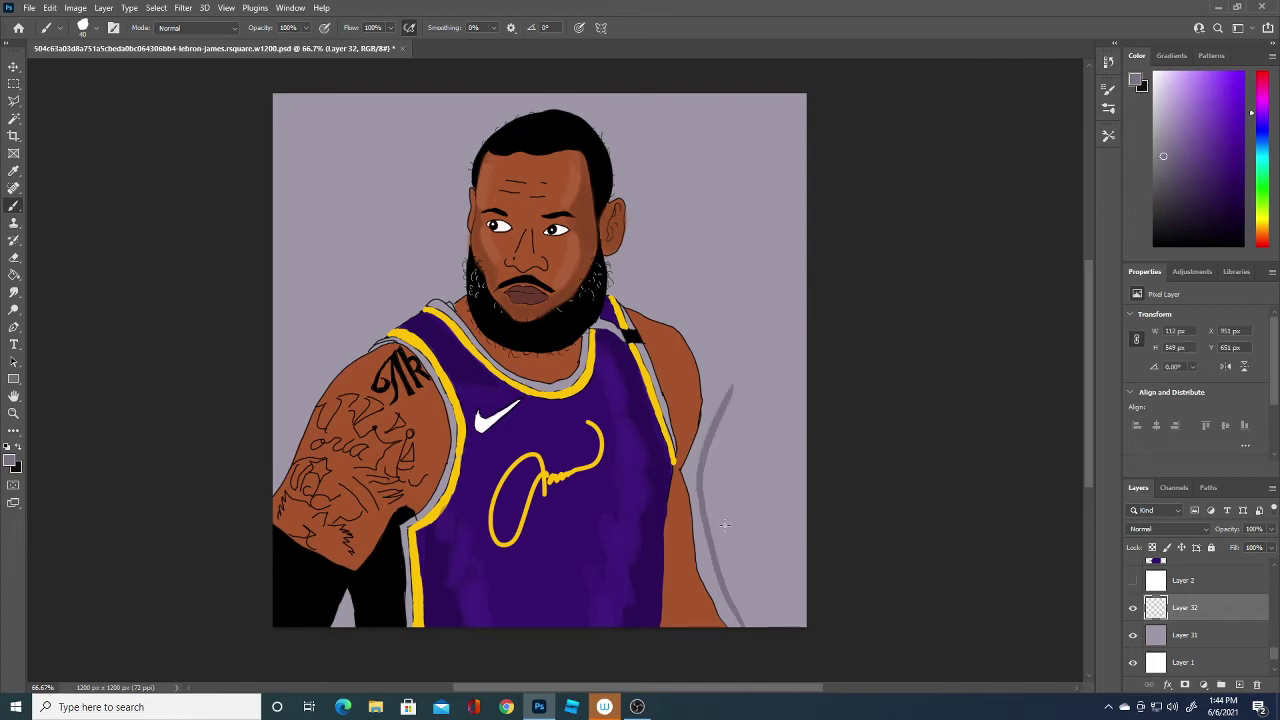
pyautogui.moveTo(634, 279); pyautogui.dragTo(730, 341)
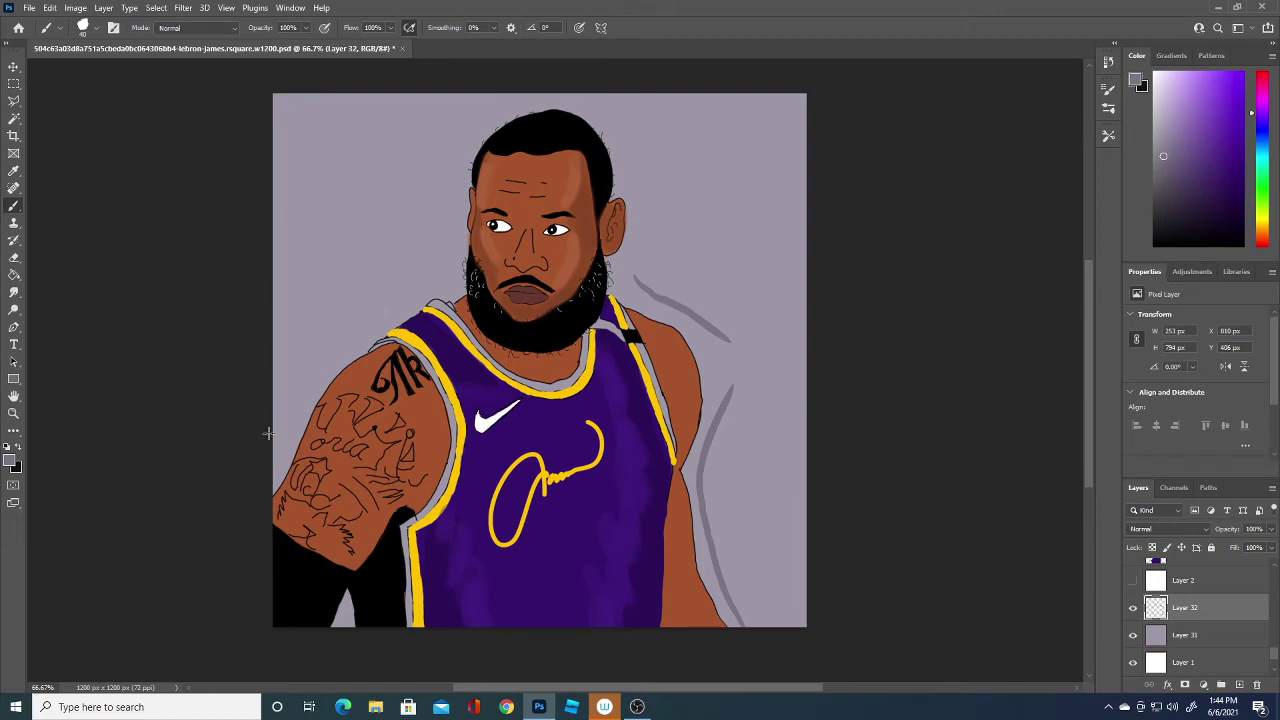
pyautogui.moveTo(278, 436); pyautogui.dragTo(377, 257)
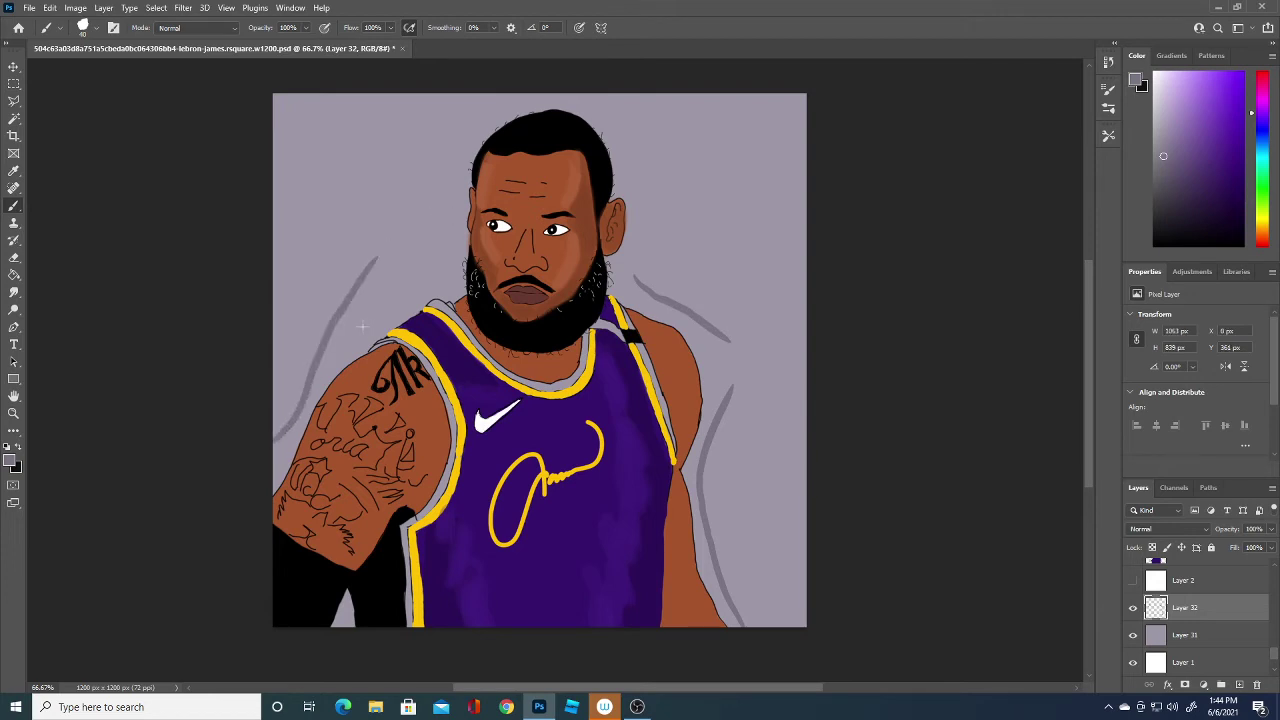
pyautogui.moveTo(362, 326); pyautogui.dragTo(348, 141)
pyautogui.moveTo(416, 292); pyautogui.dragTo(437, 177)
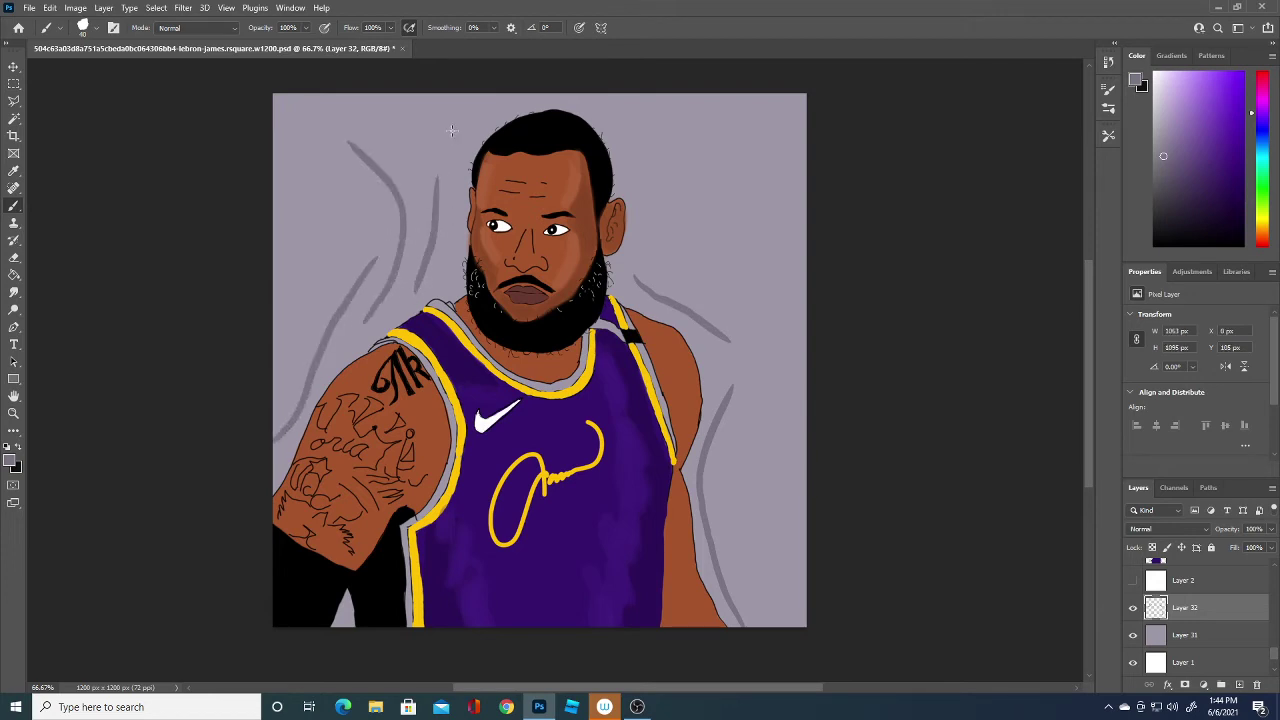
pyautogui.moveTo(641, 251)
pyautogui.mouseDown()
pyautogui.moveTo(735, 245)
pyautogui.moveTo(788, 303)
pyautogui.mouseUp()
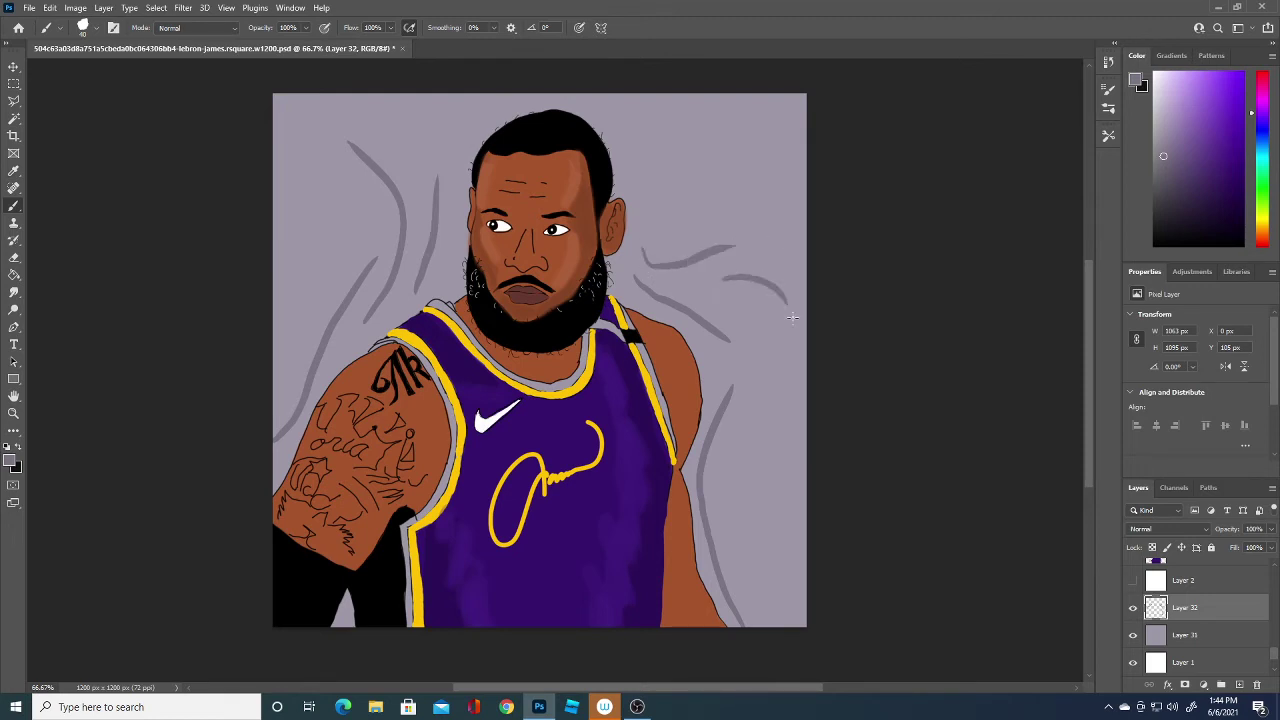
# - Switch to a darker grey and paint four swirl strokes in the right and upper-left background
pyautogui.click(10, 461)
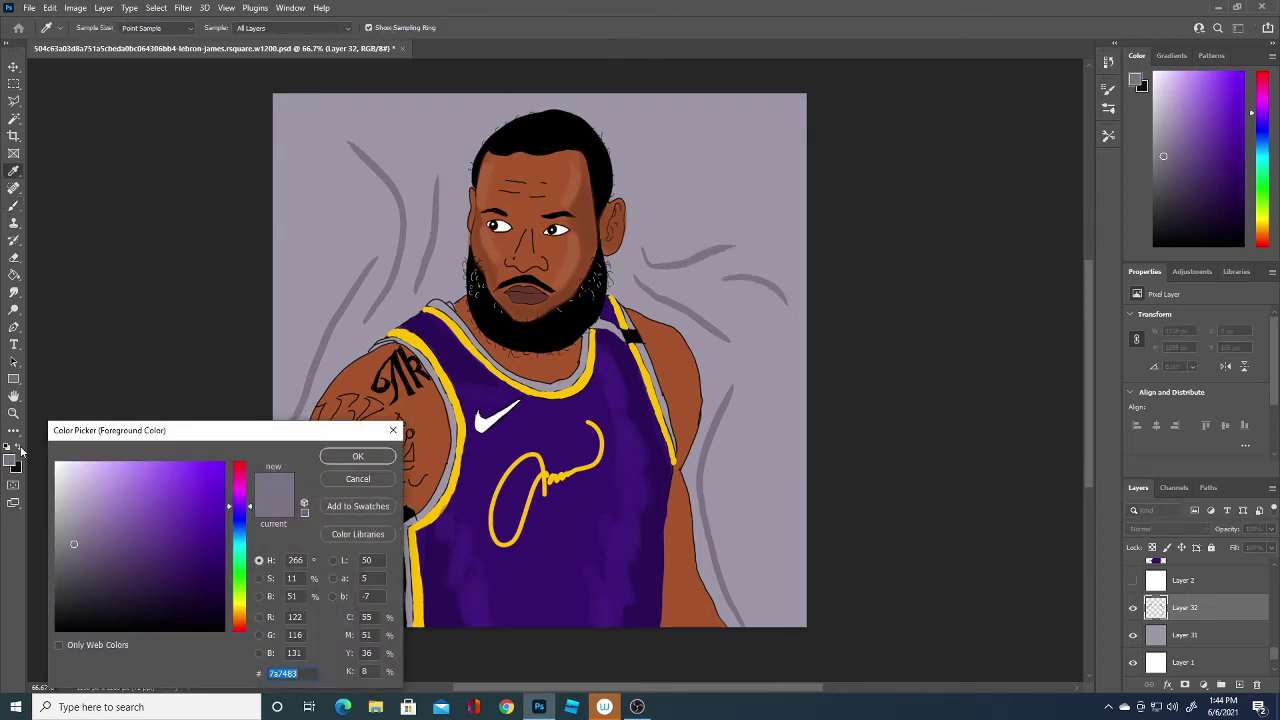
pyautogui.click(76, 585)
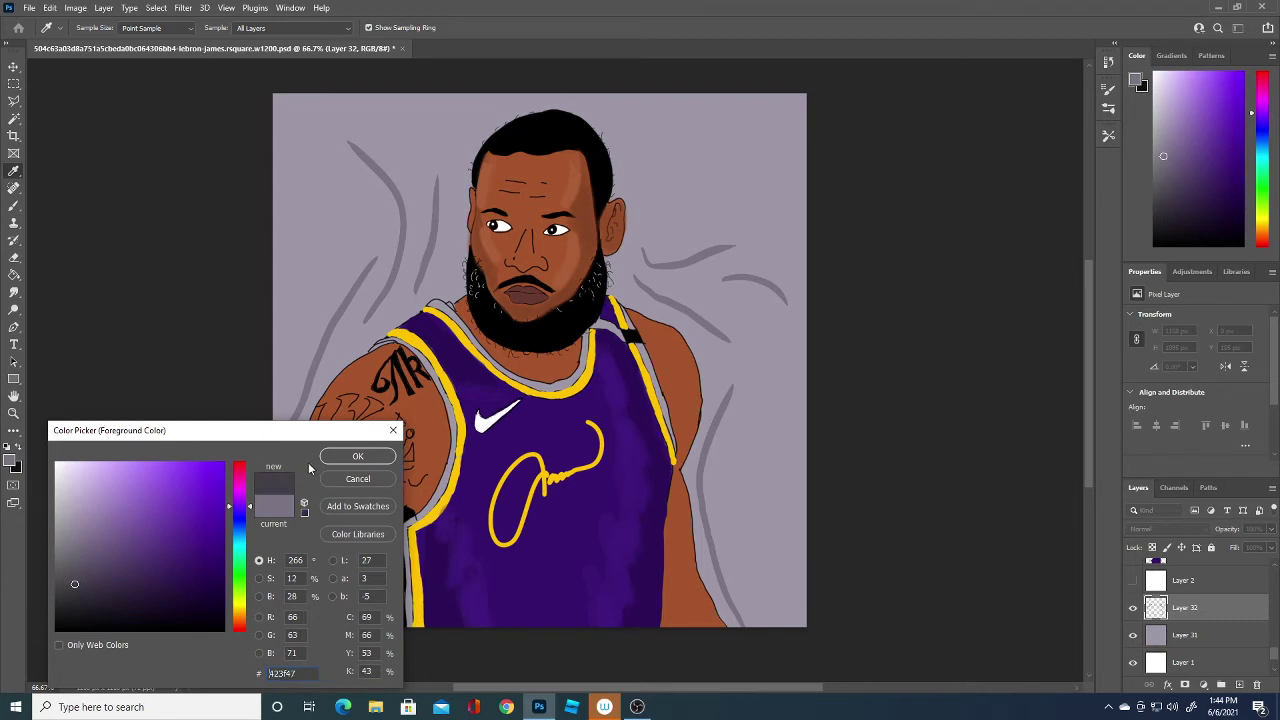
pyautogui.click(357, 456)
pyautogui.moveTo(686, 289); pyautogui.dragTo(777, 355)
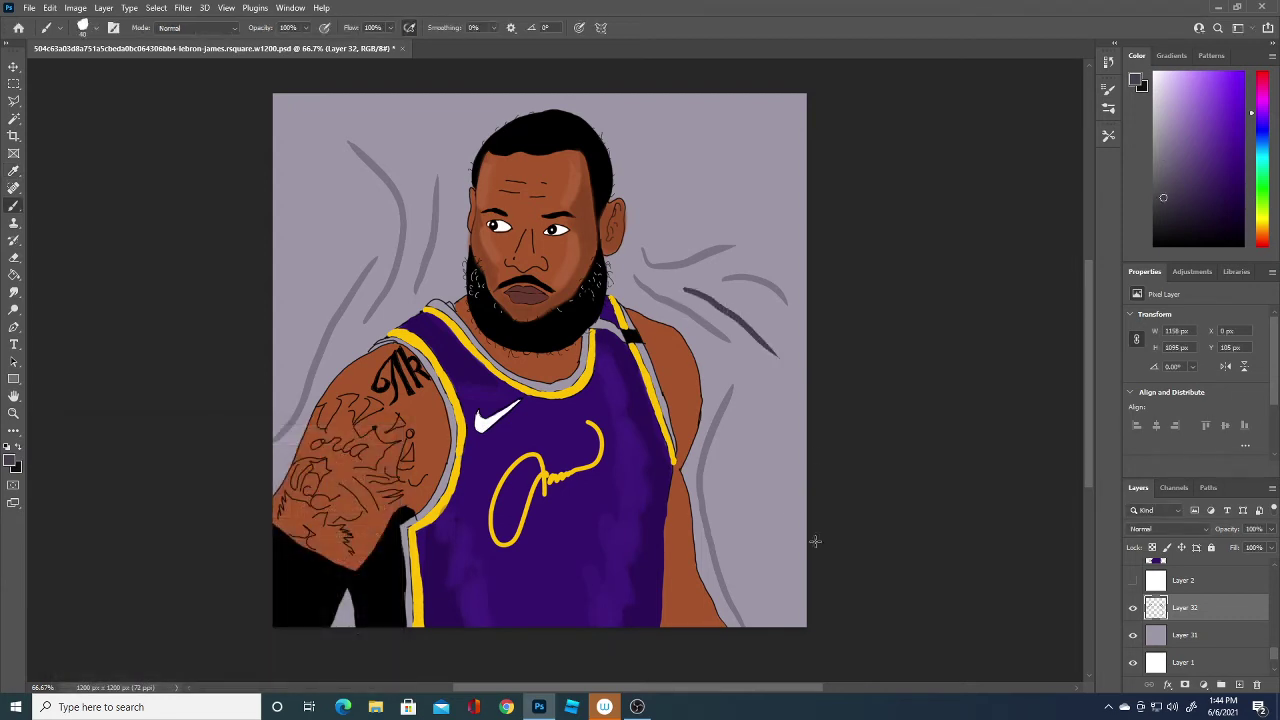
pyautogui.moveTo(412, 250); pyautogui.dragTo(423, 180)
pyautogui.moveTo(659, 228); pyautogui.dragTo(686, 257)
pyautogui.moveTo(716, 360)
pyautogui.mouseDown()
pyautogui.moveTo(778, 415)
pyautogui.moveTo(733, 458)
pyautogui.mouseUp()
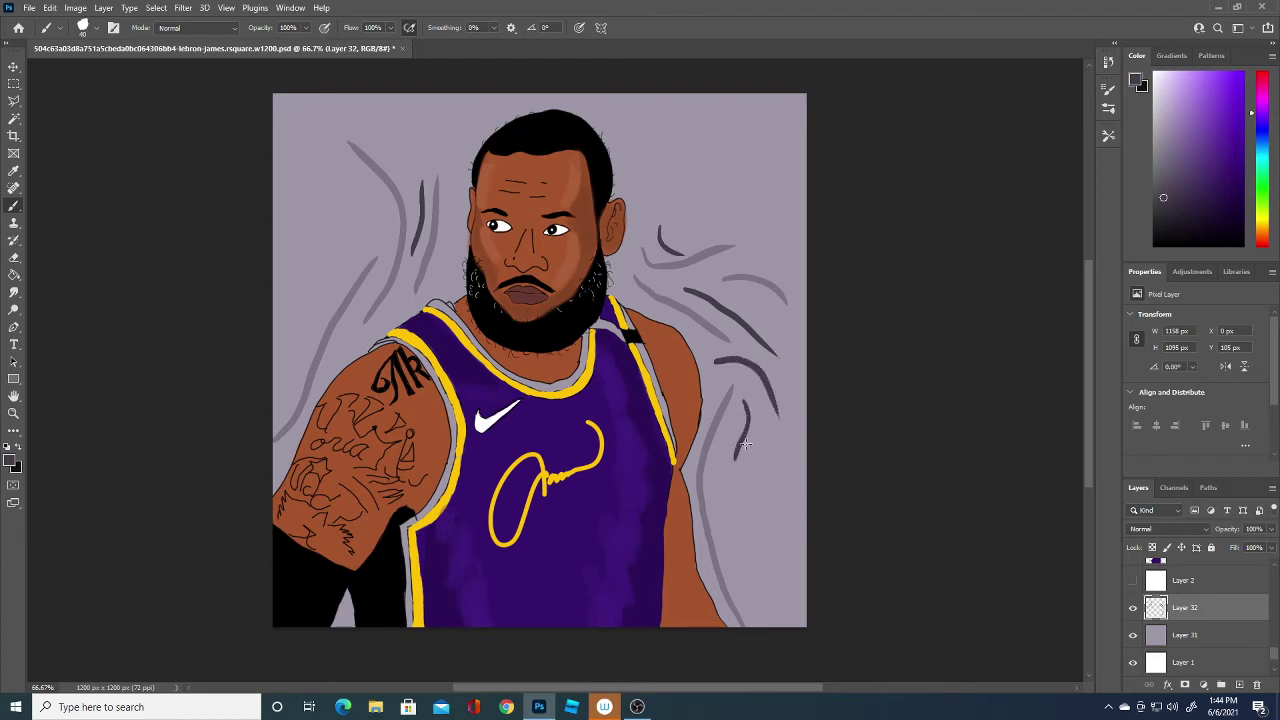
# - Switch to near-black and add dark strokes on the right, left and lower-right background
pyautogui.click(11, 461)
pyautogui.click(75, 599)
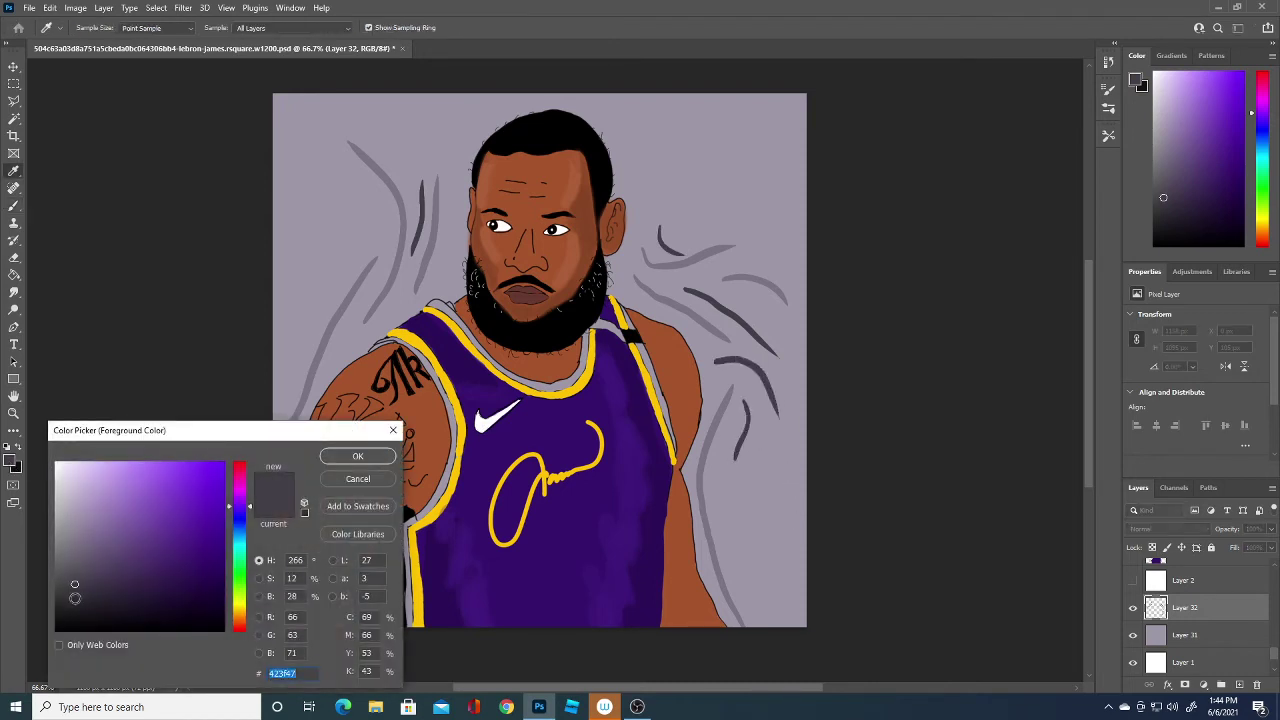
pyautogui.click(357, 456)
pyautogui.moveTo(724, 440); pyautogui.dragTo(720, 515)
pyautogui.moveTo(357, 306); pyautogui.dragTo(340, 350)
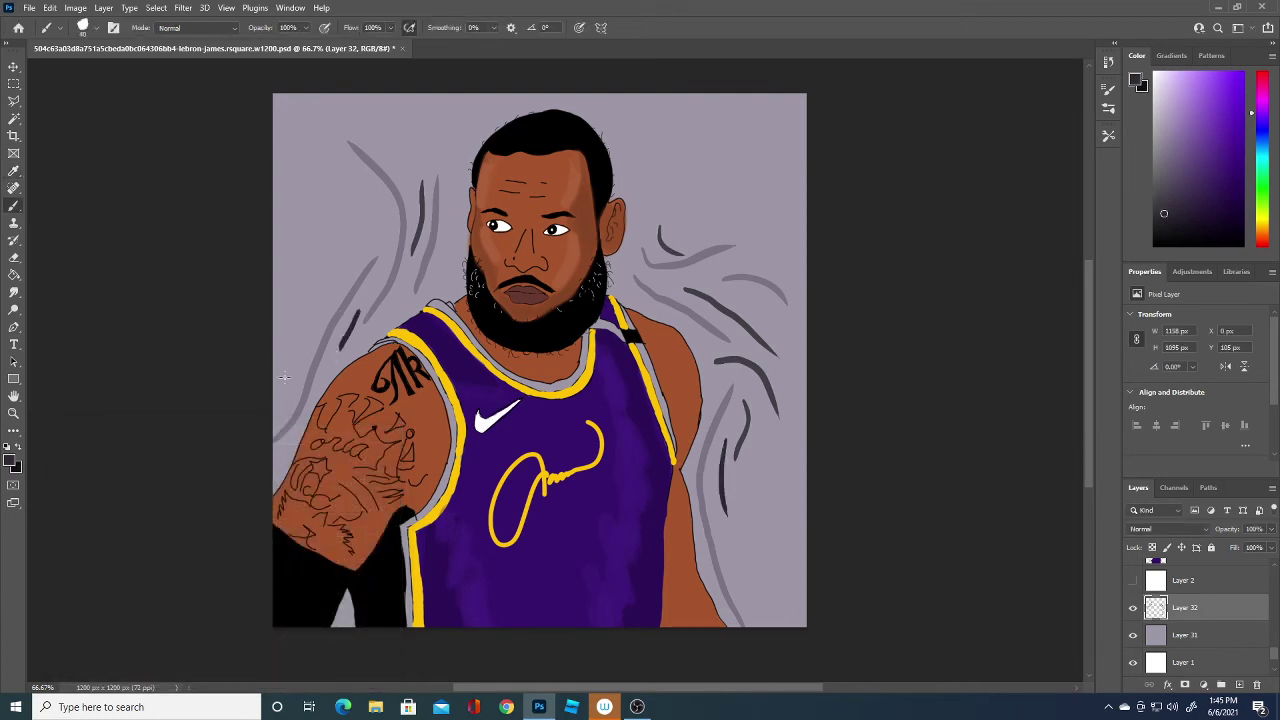
pyautogui.moveTo(280, 390); pyautogui.dragTo(298, 350)
pyautogui.moveTo(722, 540)
pyautogui.mouseDown()
pyautogui.moveTo(749, 610)
pyautogui.moveTo(788, 658)
pyautogui.mouseUp()
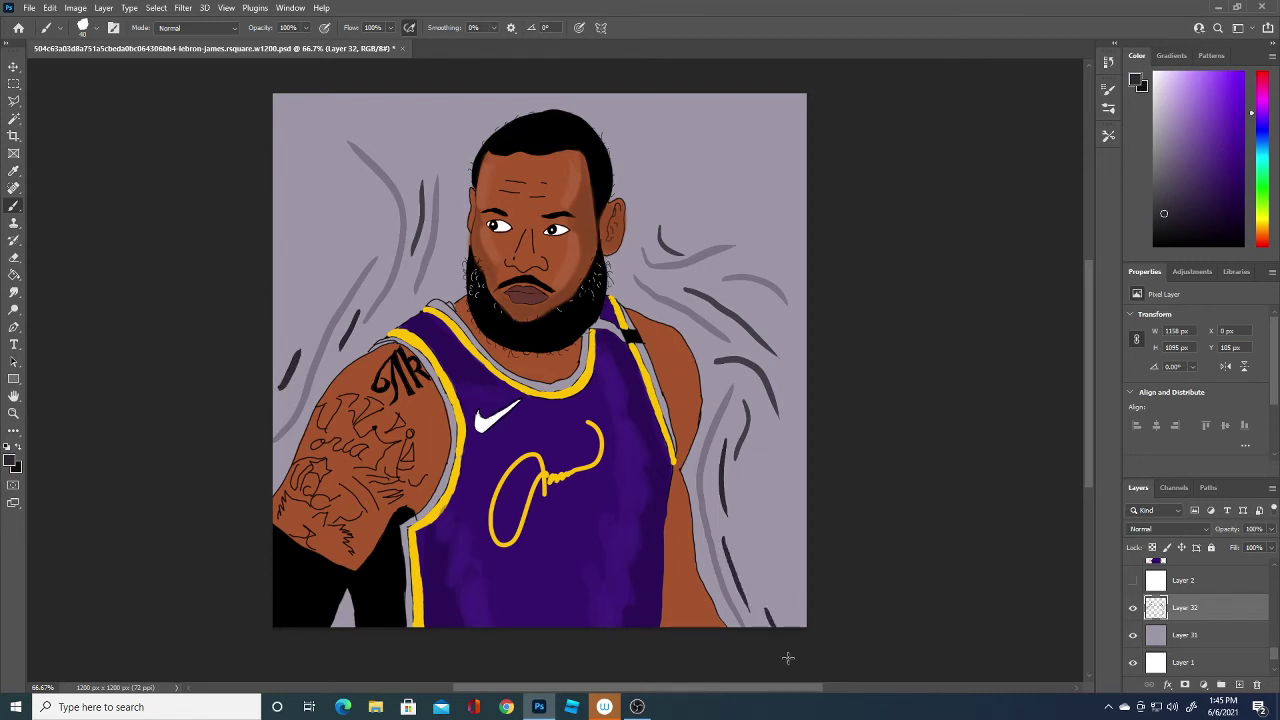
# - Sample the background grey and paint a faint stroke on the right background
pyautogui.click(11, 461)
pyautogui.click(753, 499)
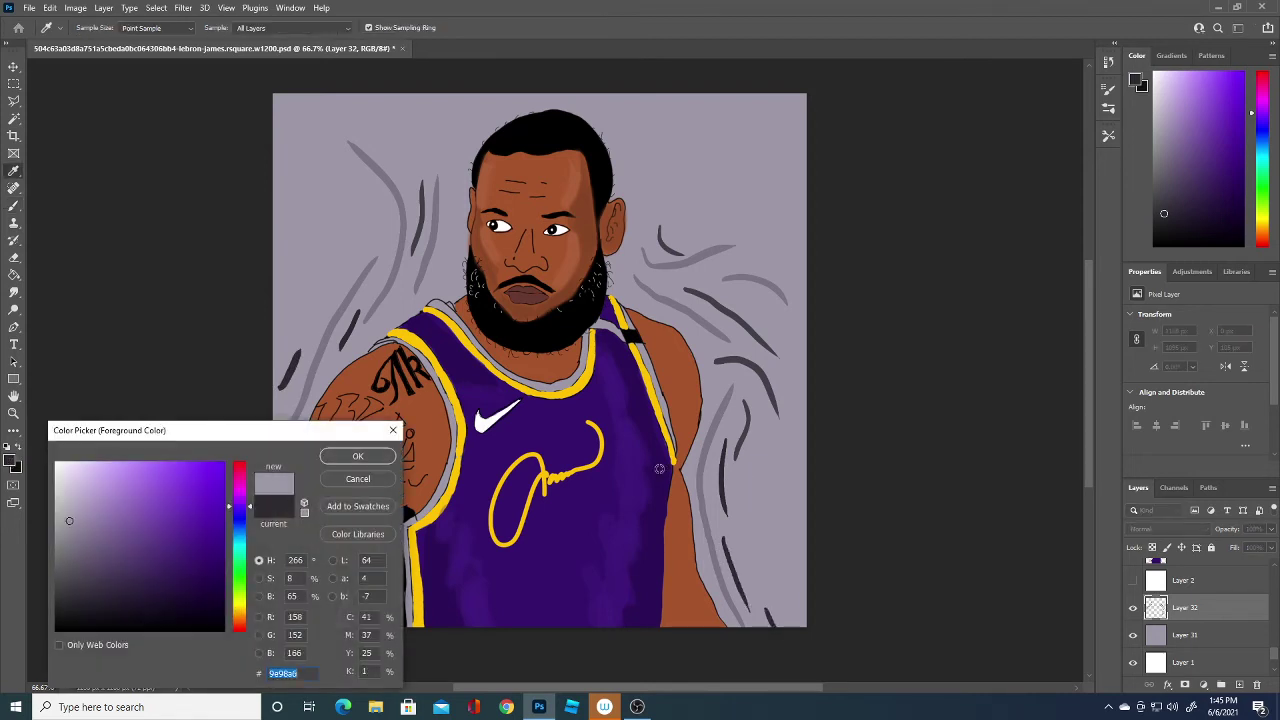
pyautogui.click(357, 456)
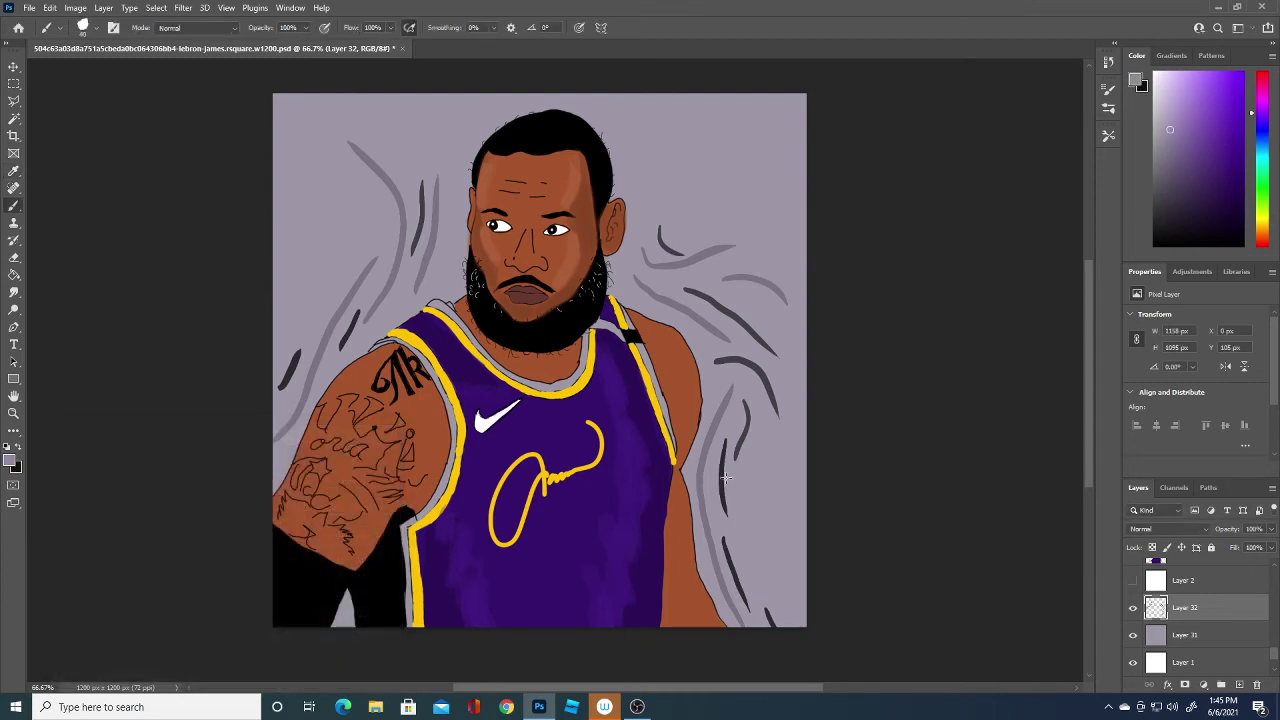
pyautogui.moveTo(747, 518); pyautogui.dragTo(752, 554)
# - Pick a darker grey-purple (#7a7483) and paint swirls upper-left, above the right shoulder, and on the right
pyautogui.click(11, 461)
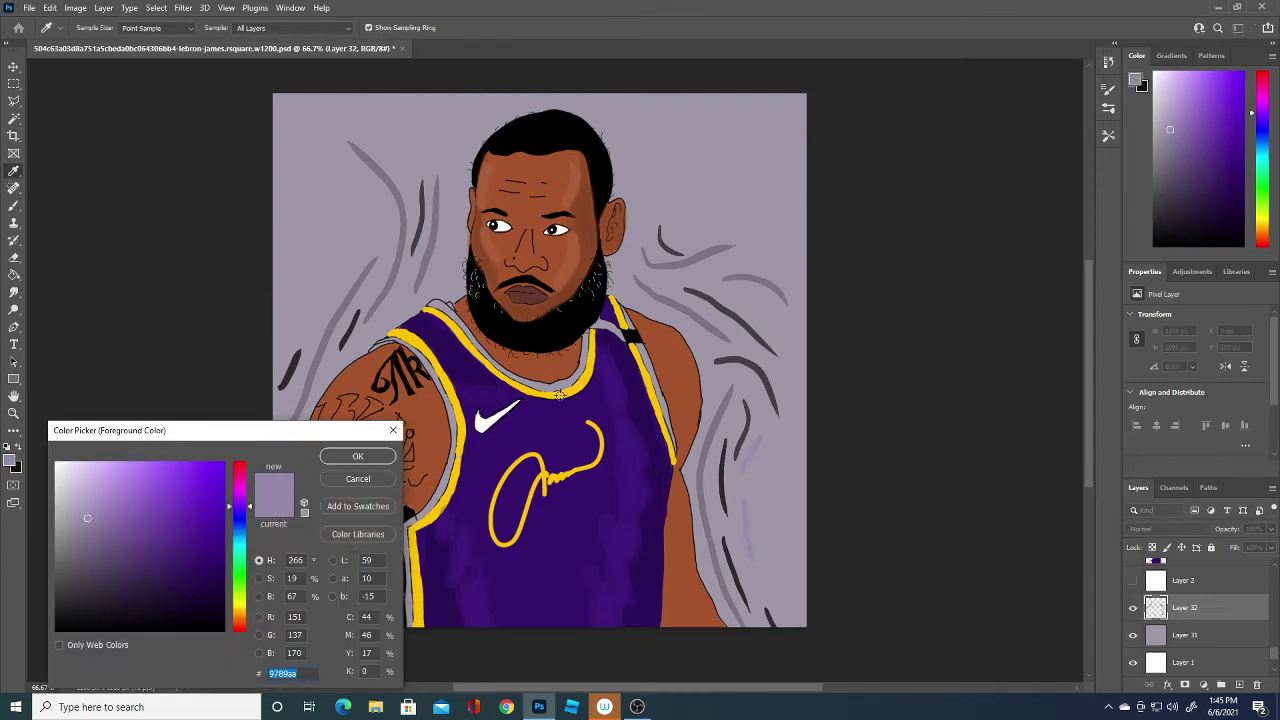
pyautogui.click(773, 437)
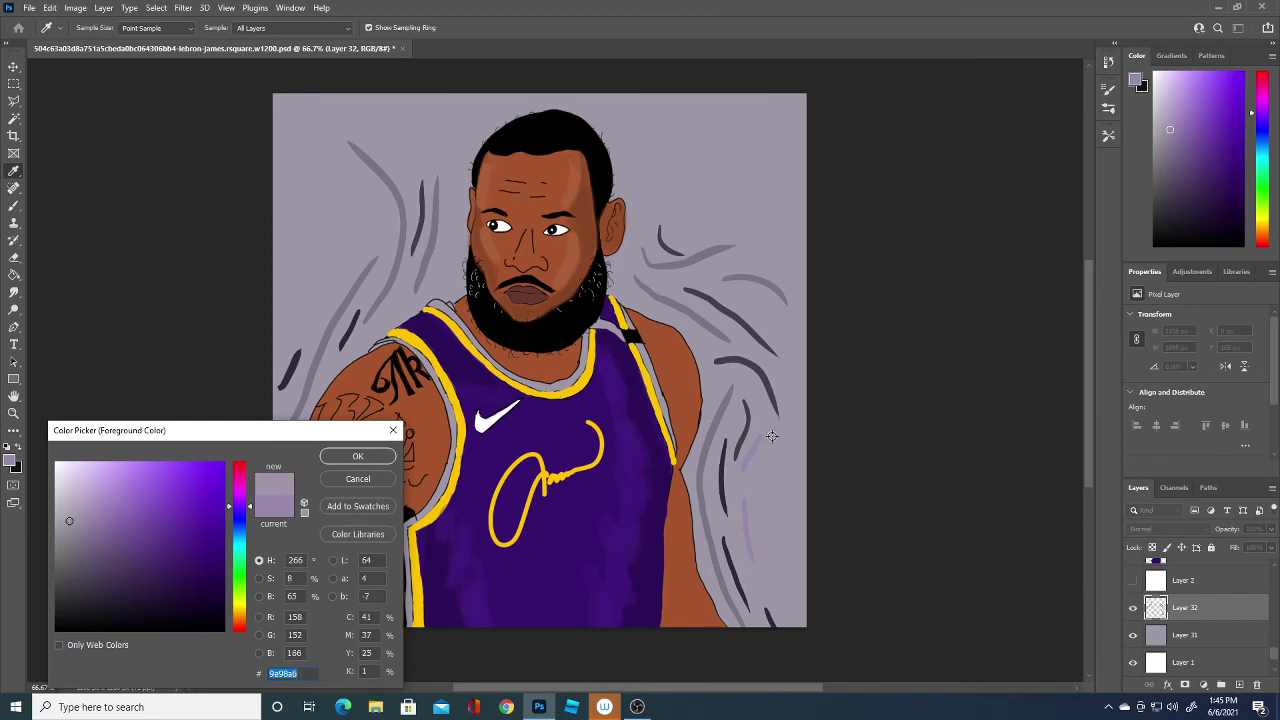
pyautogui.click(748, 508)
pyautogui.click(382, 457)
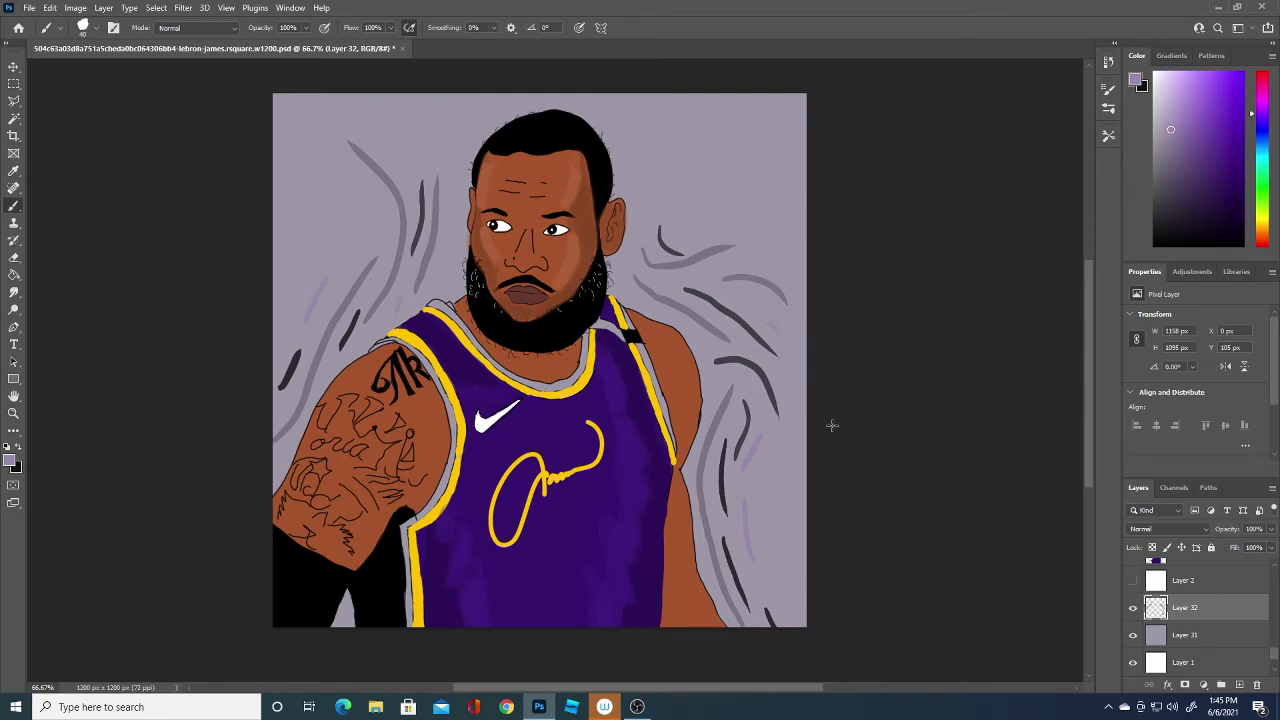
pyautogui.click(12, 462)
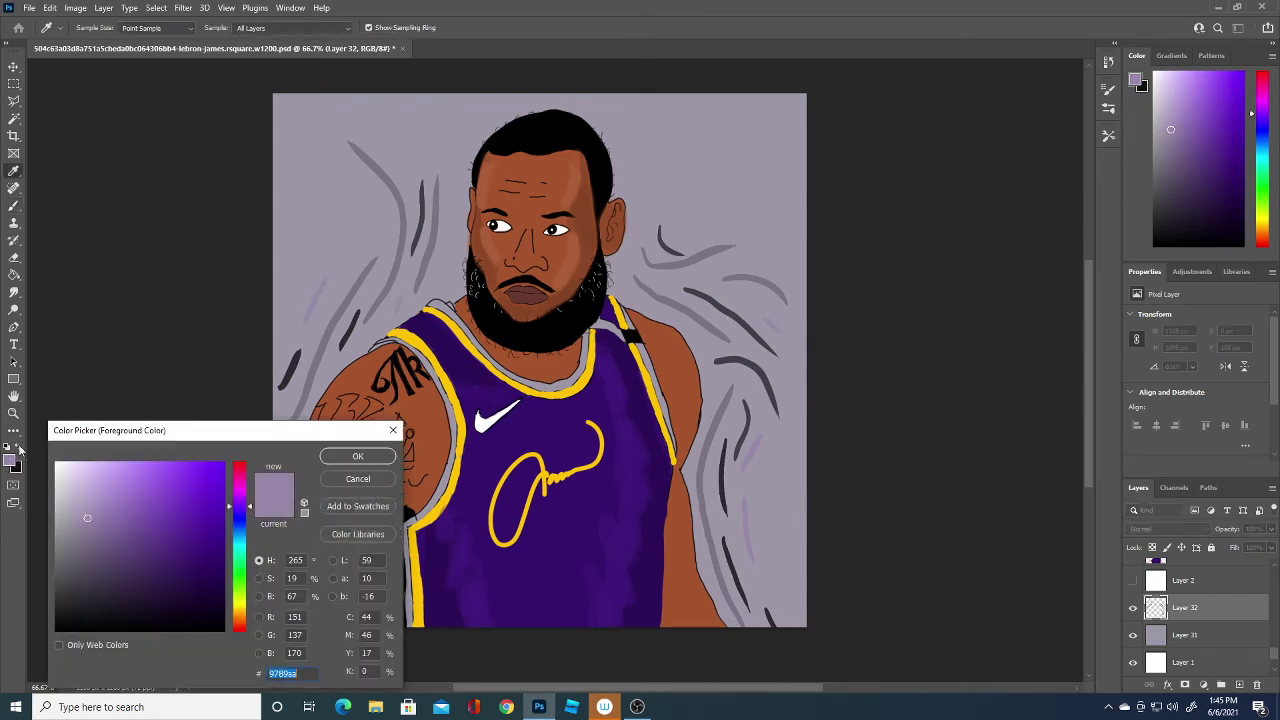
pyautogui.click(424, 263)
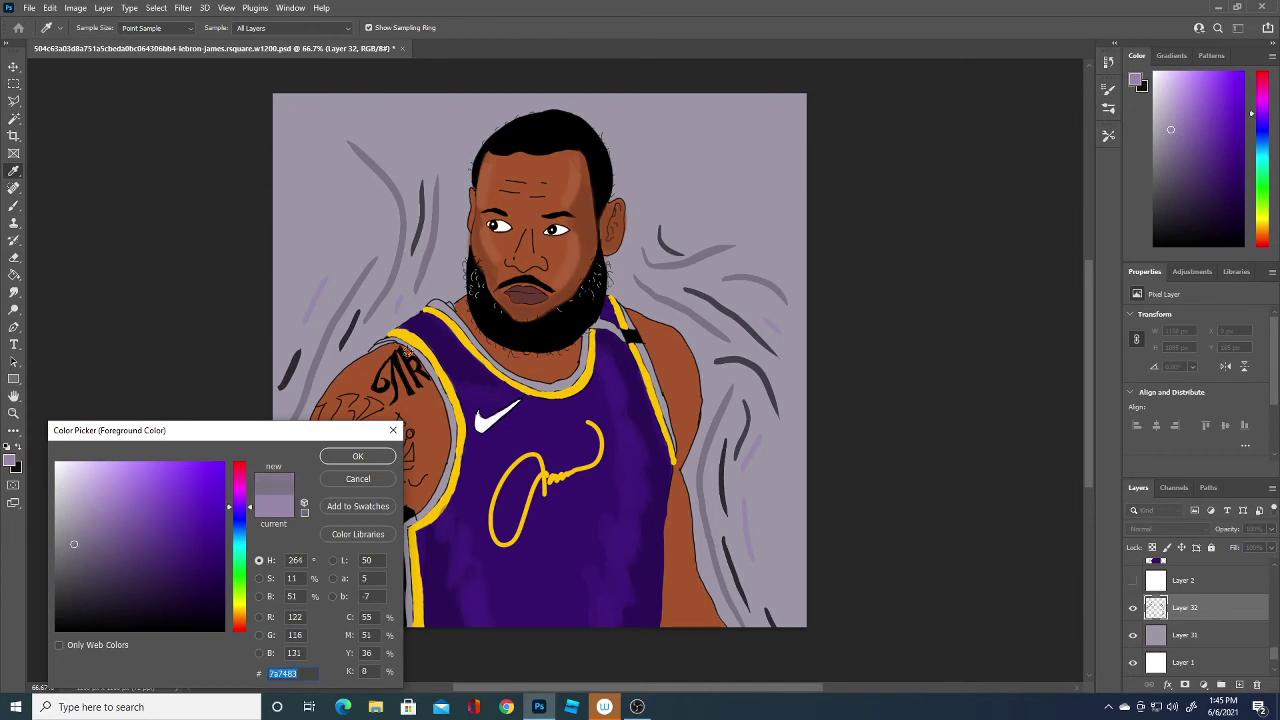
pyautogui.click(360, 456)
pyautogui.moveTo(349, 273); pyautogui.dragTo(362, 202)
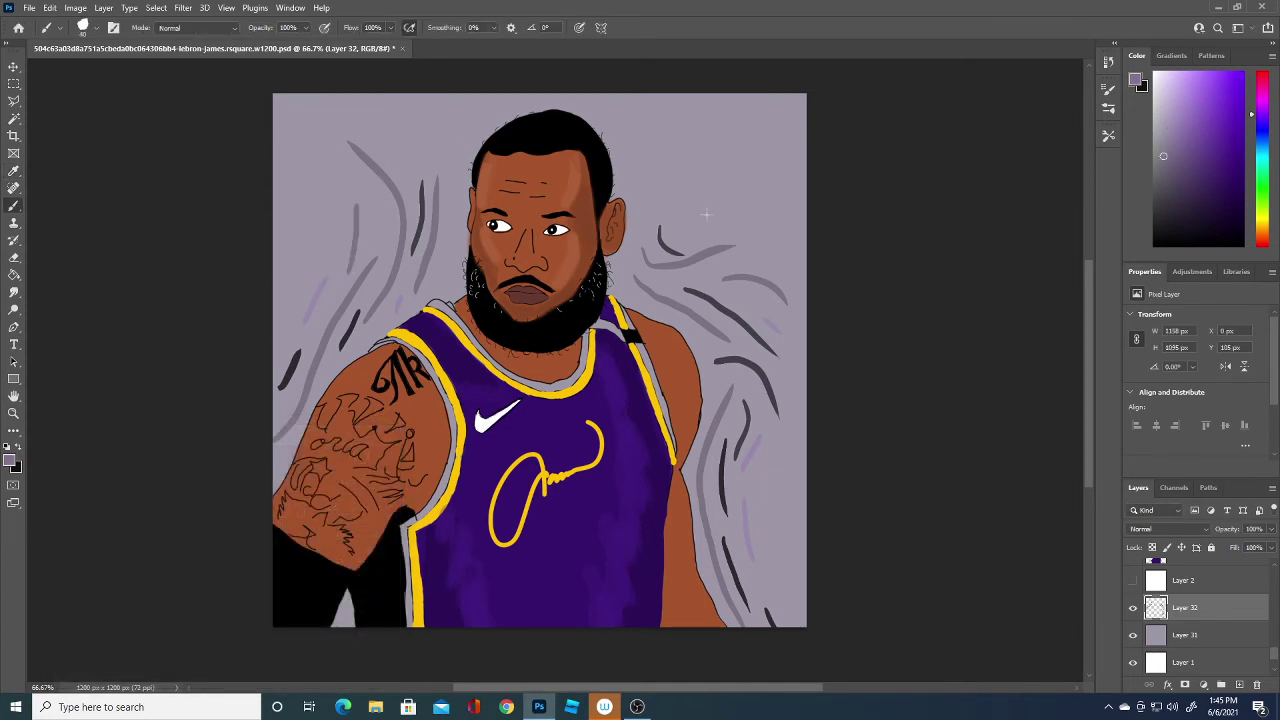
pyautogui.moveTo(693, 225); pyautogui.dragTo(661, 146)
pyautogui.moveTo(761, 497); pyautogui.dragTo(764, 553)
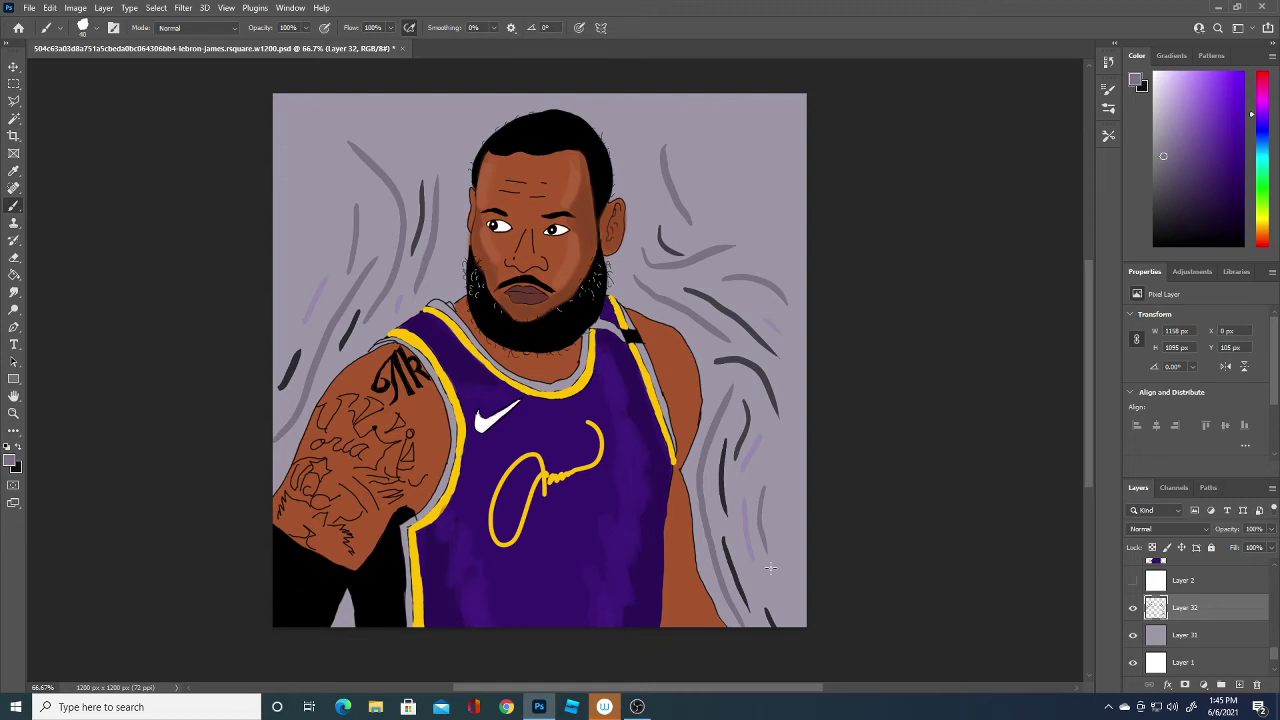
# - Switch to near-white and brush short white strokes, mostly across the right and lower-right background
pyautogui.press('i')
pyautogui.click(10, 460)
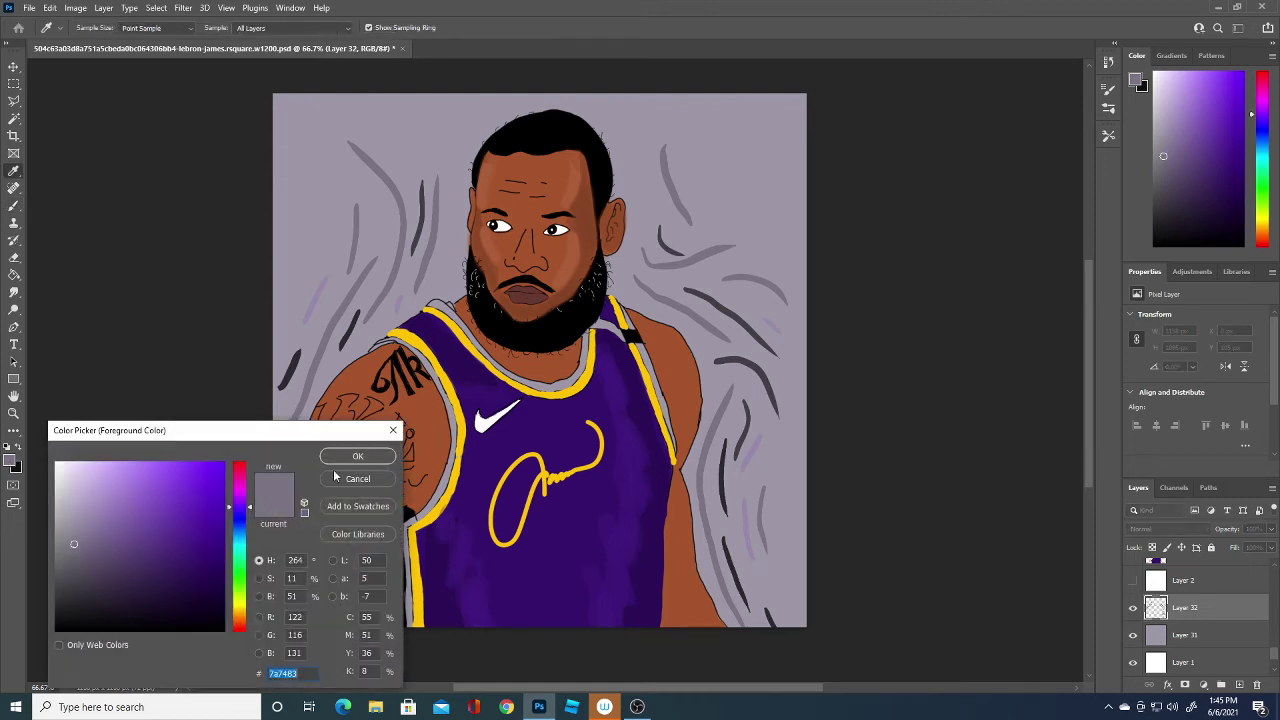
pyautogui.click(58, 468)
pyautogui.click(357, 456)
pyautogui.press('b')
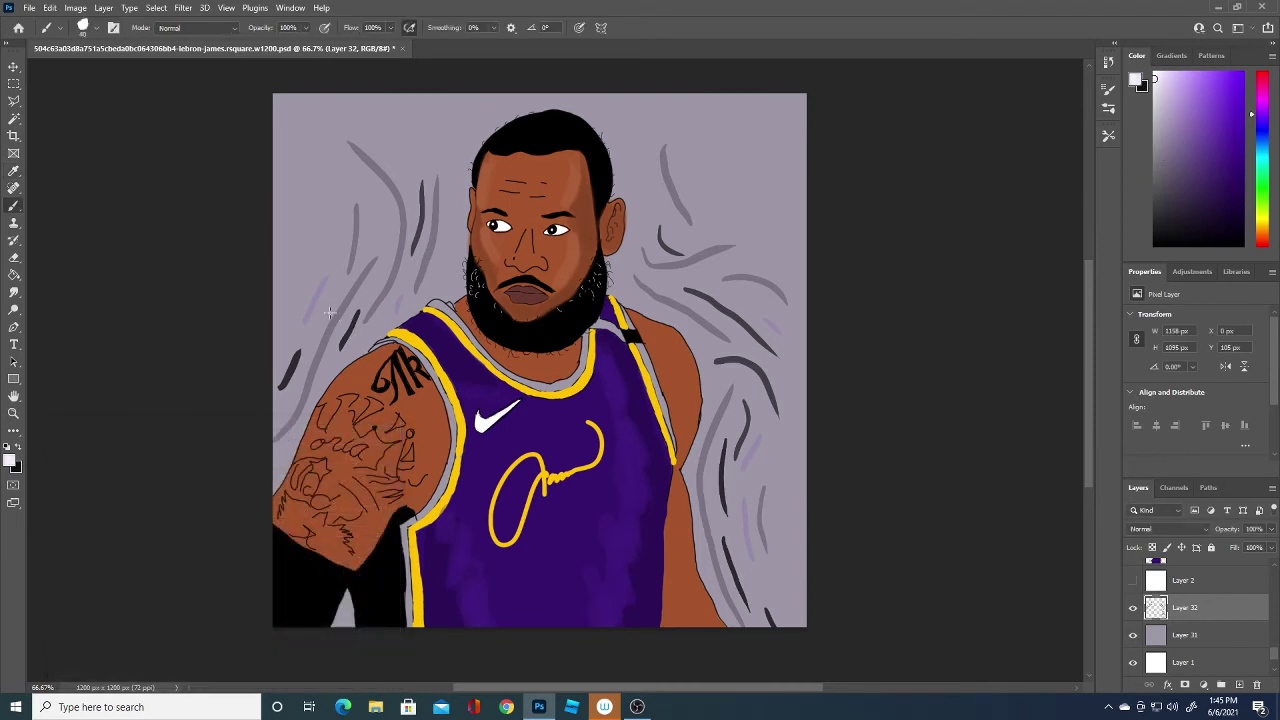
pyautogui.moveTo(294, 310); pyautogui.dragTo(310, 272)
pyautogui.moveTo(668, 281); pyautogui.dragTo(647, 269)
pyautogui.moveTo(656, 189); pyautogui.dragTo(632, 180)
pyautogui.moveTo(714, 285); pyautogui.dragTo(705, 278)
pyautogui.moveTo(706, 345); pyautogui.dragTo(700, 339)
pyautogui.moveTo(737, 505)
pyautogui.mouseDown()
pyautogui.moveTo(734, 484)
pyautogui.moveTo(773, 451)
pyautogui.mouseUp()
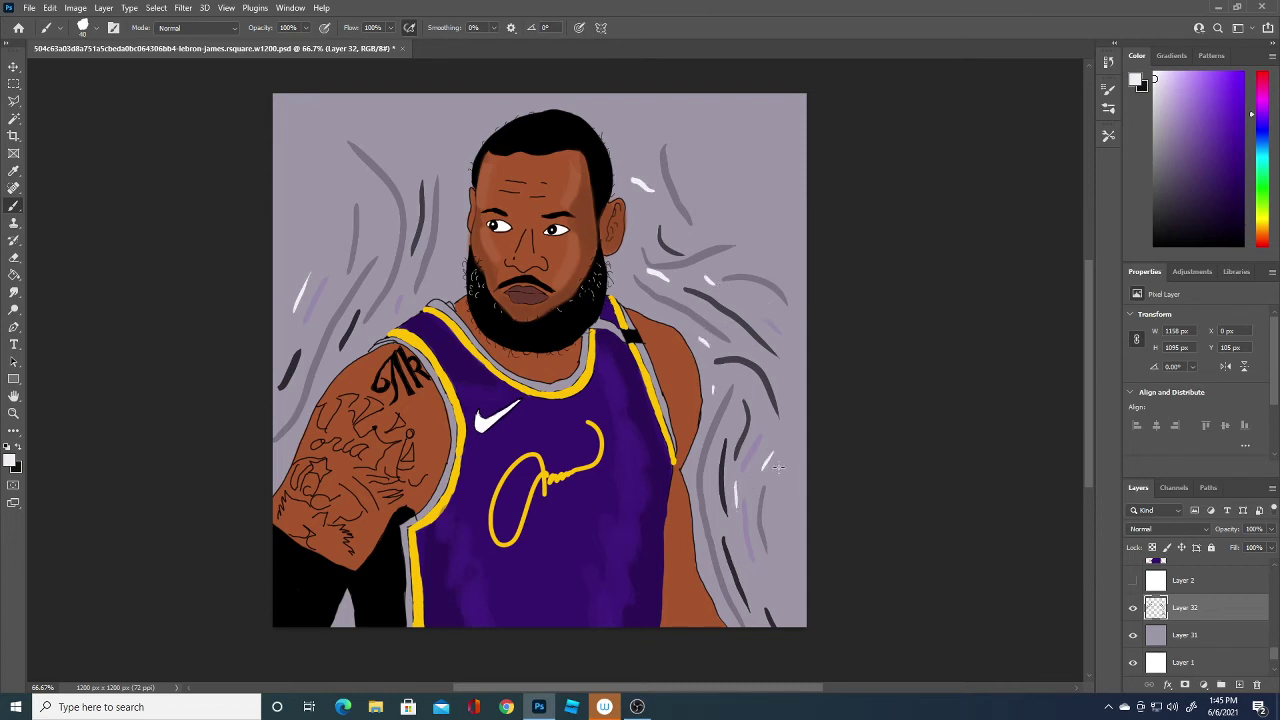
pyautogui.moveTo(779, 508)
pyautogui.mouseDown()
pyautogui.moveTo(780, 563)
pyautogui.moveTo(762, 576)
pyautogui.mouseUp()
# - Add more short white strokes in the left background, right of the head and left of the face
pyautogui.moveTo(316, 320); pyautogui.dragTo(308, 334)
pyautogui.moveTo(335, 255)
pyautogui.mouseDown()
pyautogui.moveTo(341, 214)
pyautogui.moveTo(371, 197)
pyautogui.mouseUp()
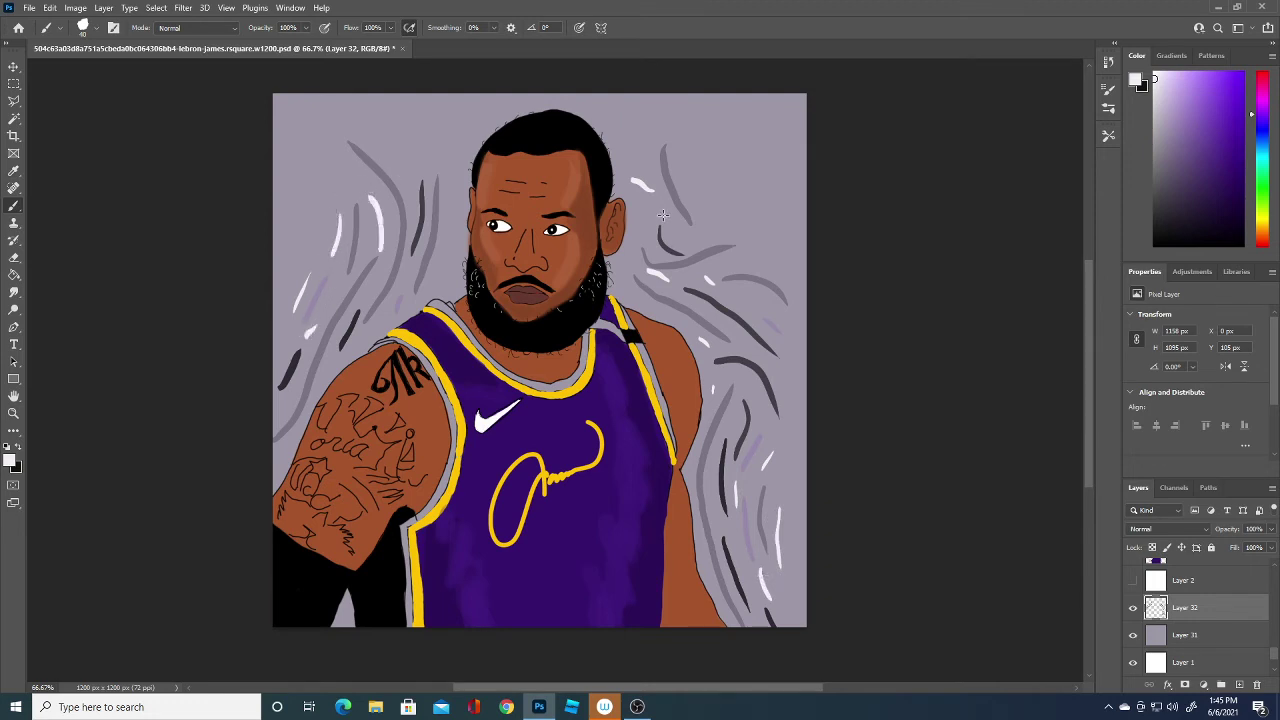
pyautogui.moveTo(646, 225)
pyautogui.mouseDown()
pyautogui.moveTo(643, 203)
pyautogui.moveTo(685, 160)
pyautogui.mouseUp()
pyautogui.moveTo(381, 318); pyautogui.dragTo(367, 332)
pyautogui.moveTo(292, 448); pyautogui.dragTo(276, 462)
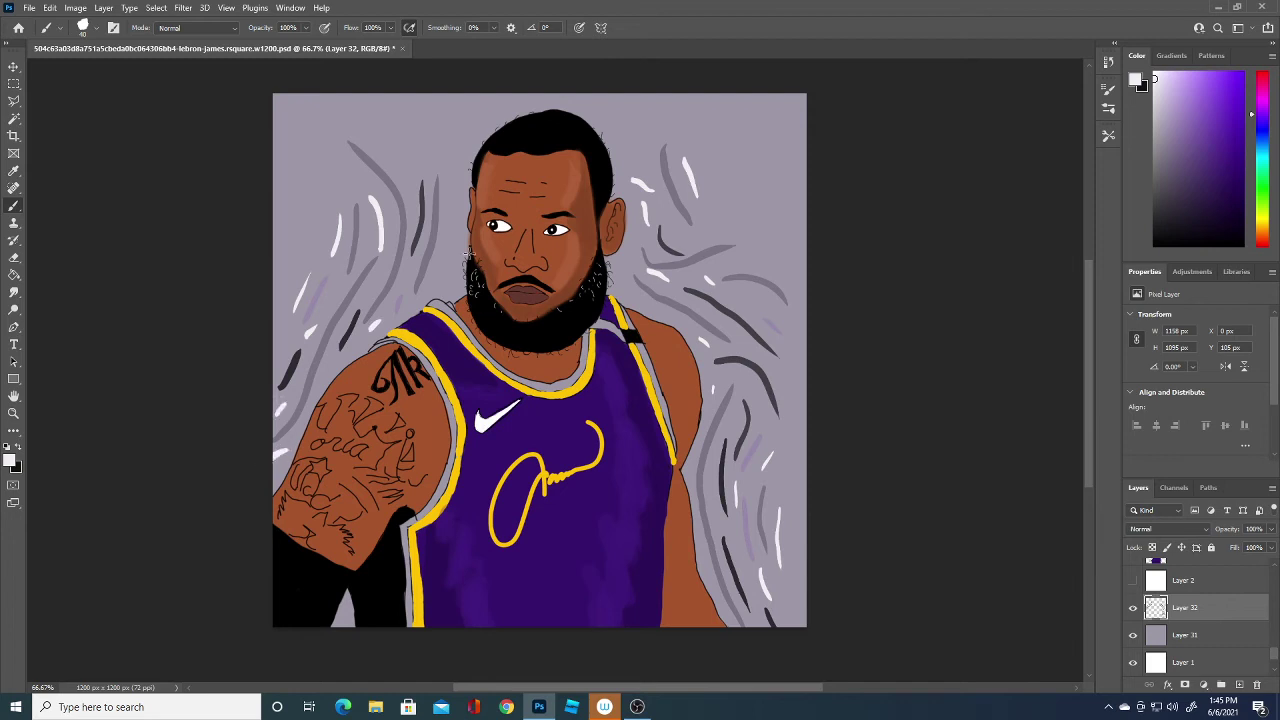
pyautogui.moveTo(448, 278); pyautogui.dragTo(463, 208)
pyautogui.click(11, 461)
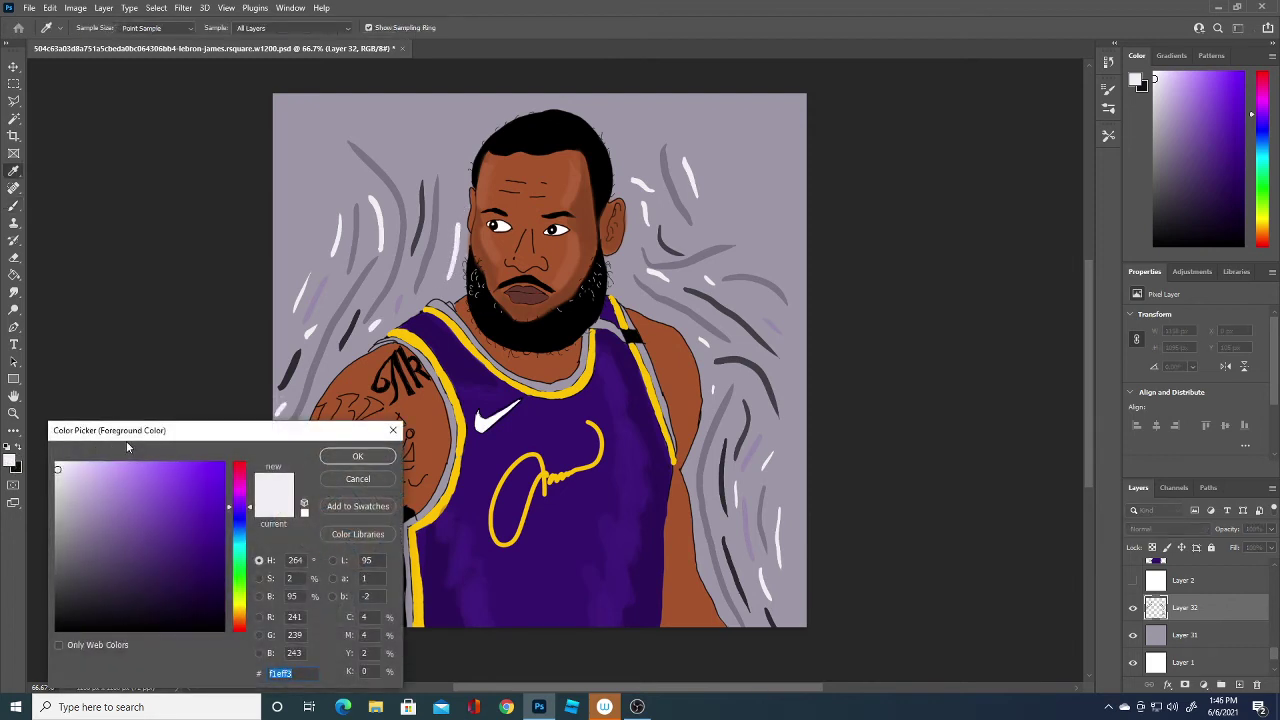
# - Brush dark purple-grey curved strokes above the head and along the top edge
pyautogui.click(71, 523)
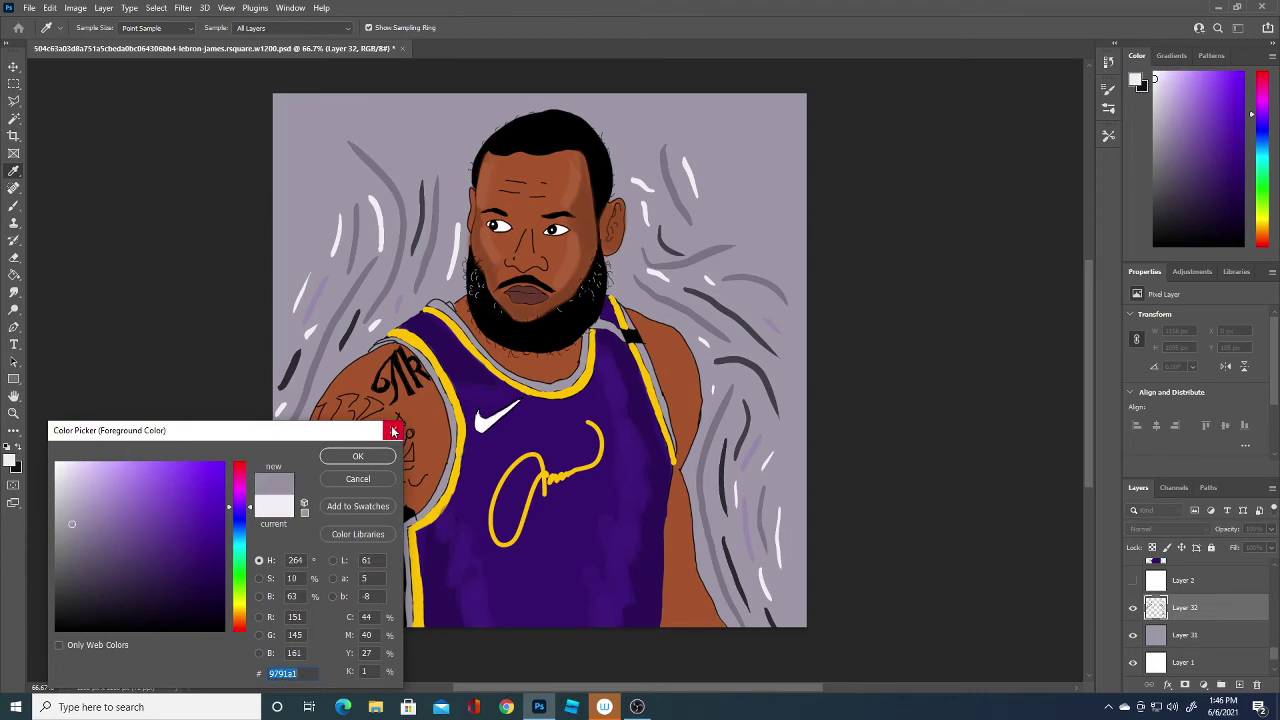
pyautogui.click(370, 457)
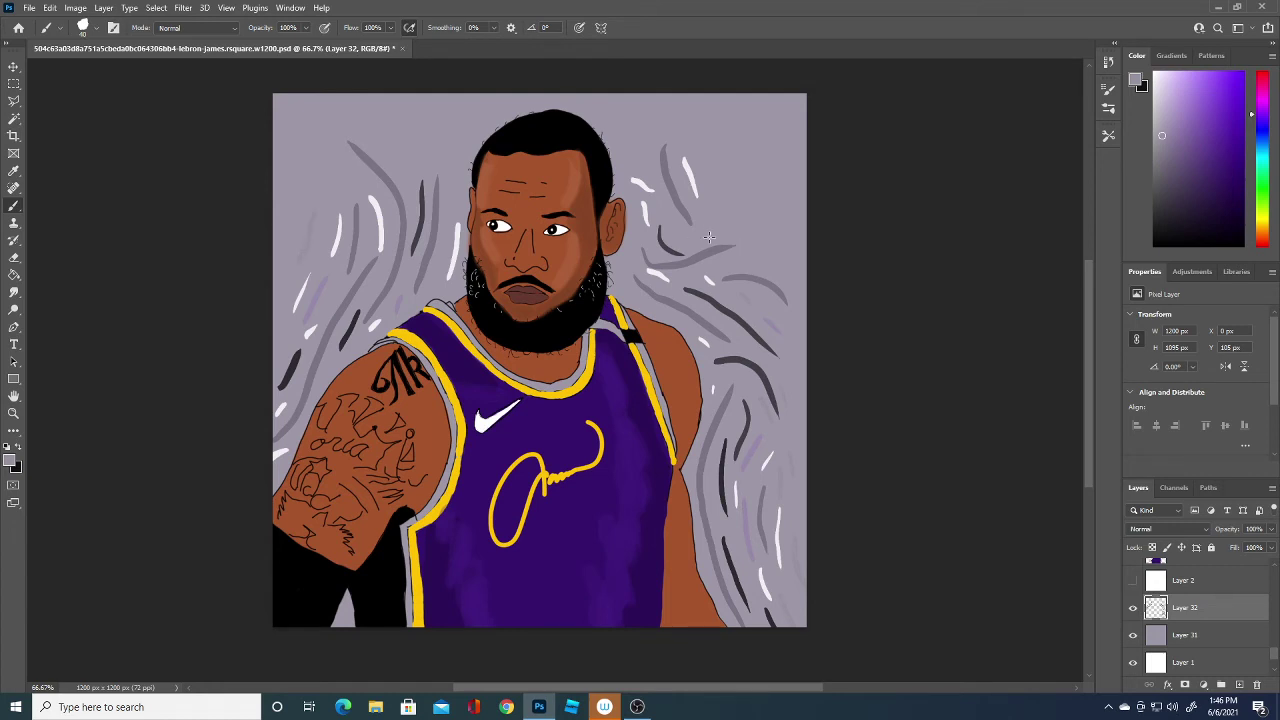
pyautogui.click(16, 464)
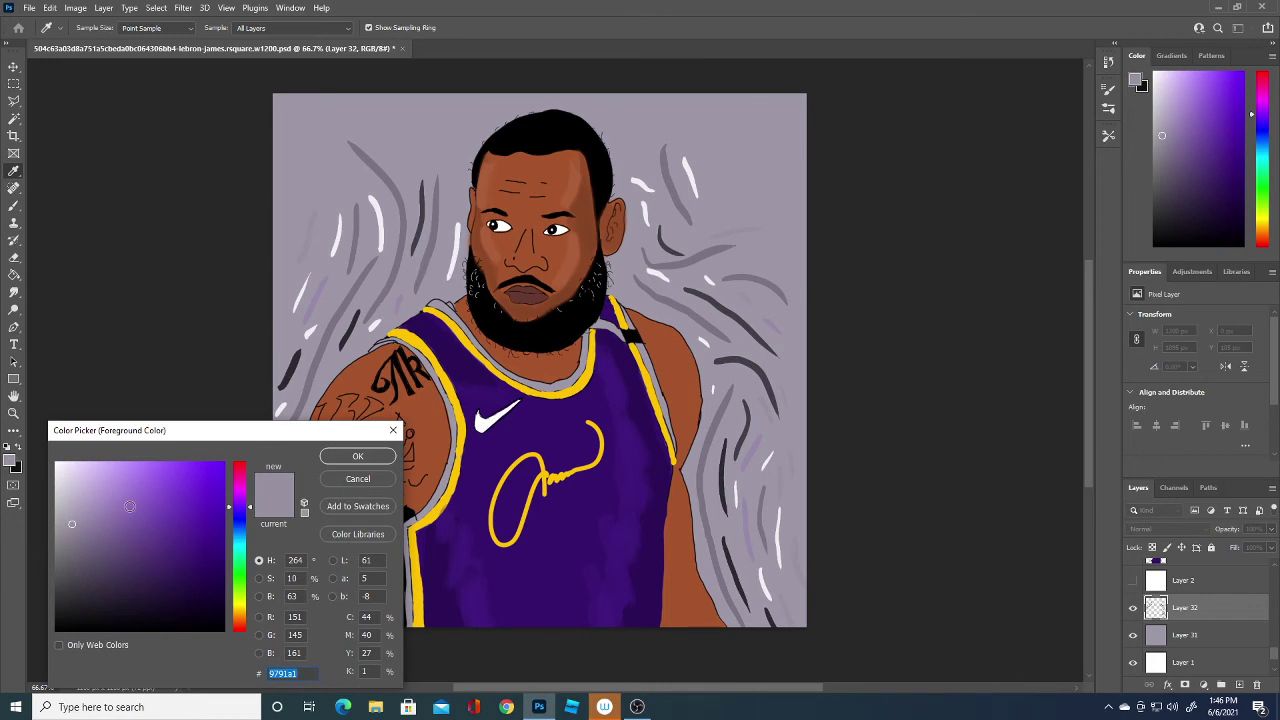
pyautogui.click(323, 215)
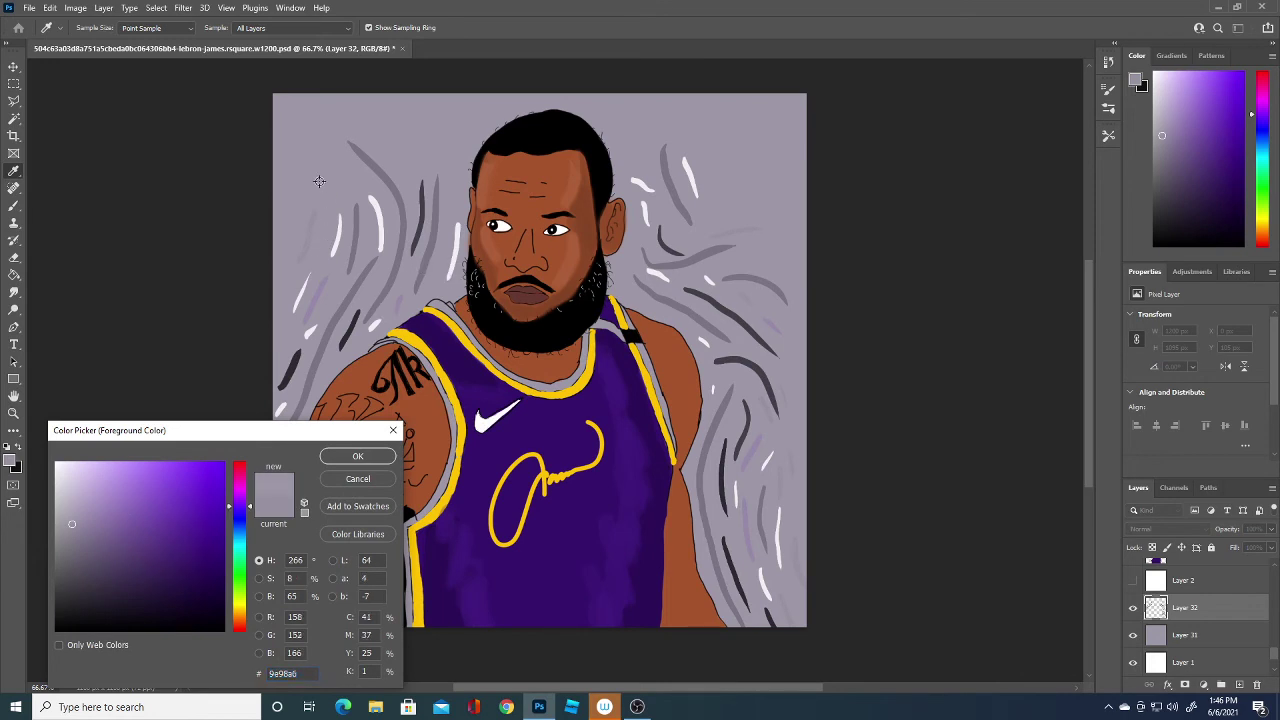
pyautogui.click(357, 456)
pyautogui.moveTo(440, 152); pyautogui.dragTo(505, 95)
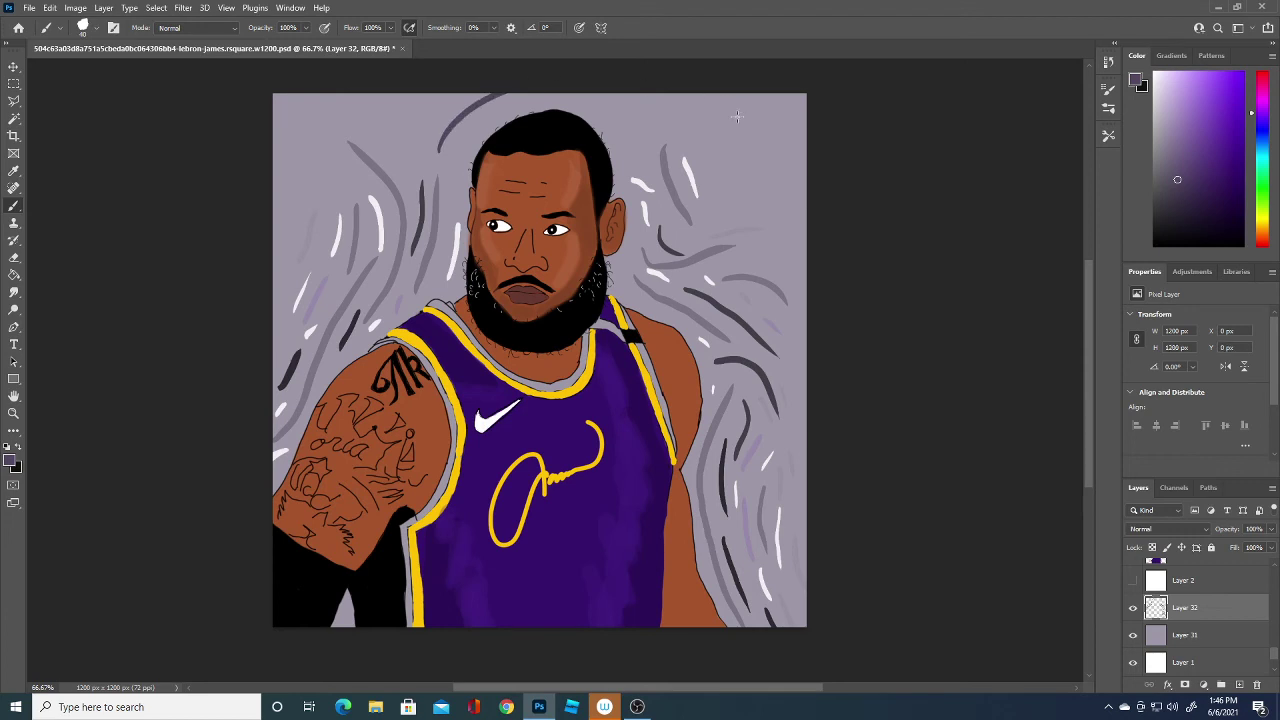
pyautogui.moveTo(616, 110); pyautogui.dragTo(668, 94)
pyautogui.moveTo(707, 145); pyautogui.dragTo(899, 129)
pyautogui.moveTo(748, 192); pyautogui.dragTo(830, 167)
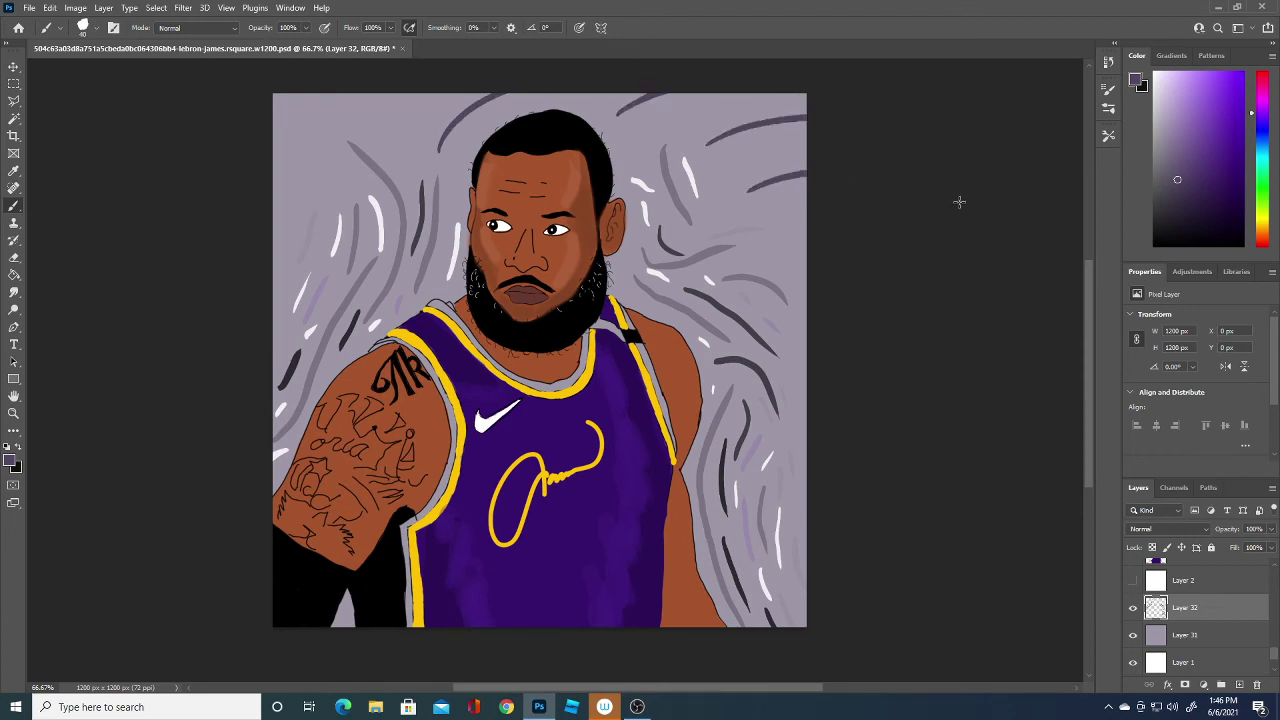
pyautogui.moveTo(289, 190); pyautogui.dragTo(345, 100)
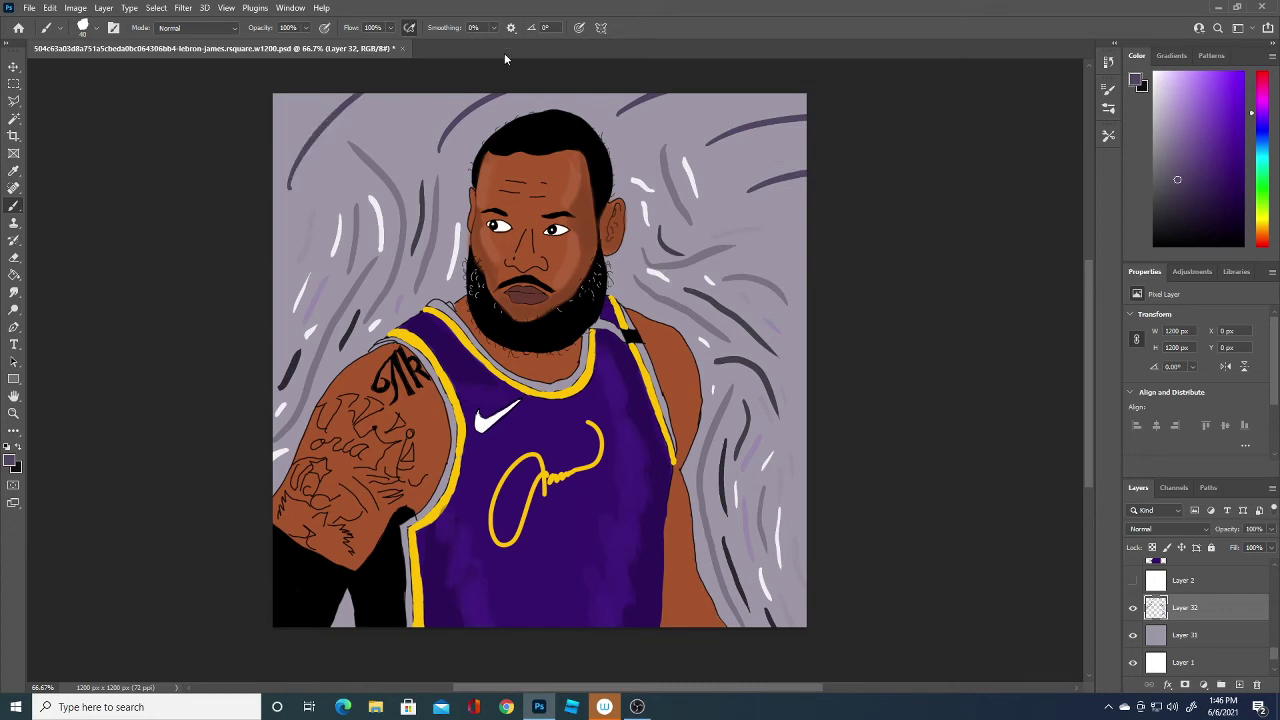
# - Add medium purple-grey swirls at the upper left and upper right, undoing the last one
pyautogui.click(10, 461)
pyautogui.click(89, 538)
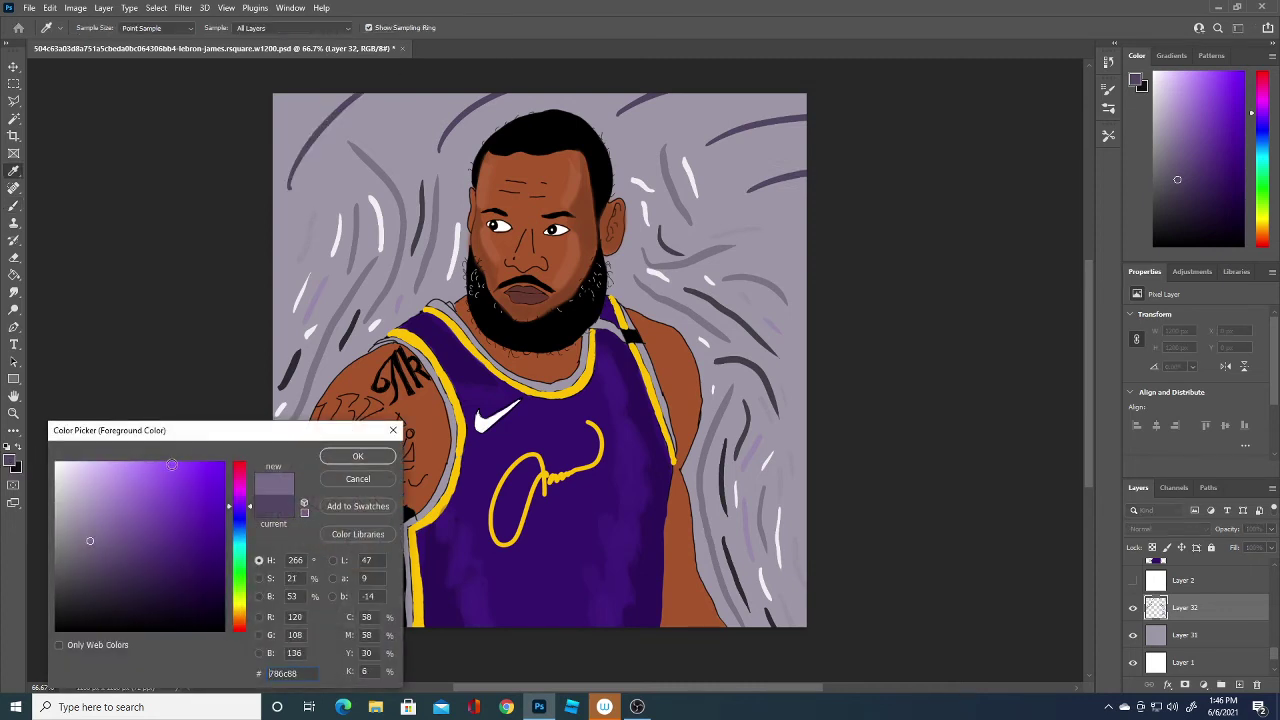
pyautogui.click(357, 456)
pyautogui.moveTo(283, 244); pyautogui.dragTo(377, 103)
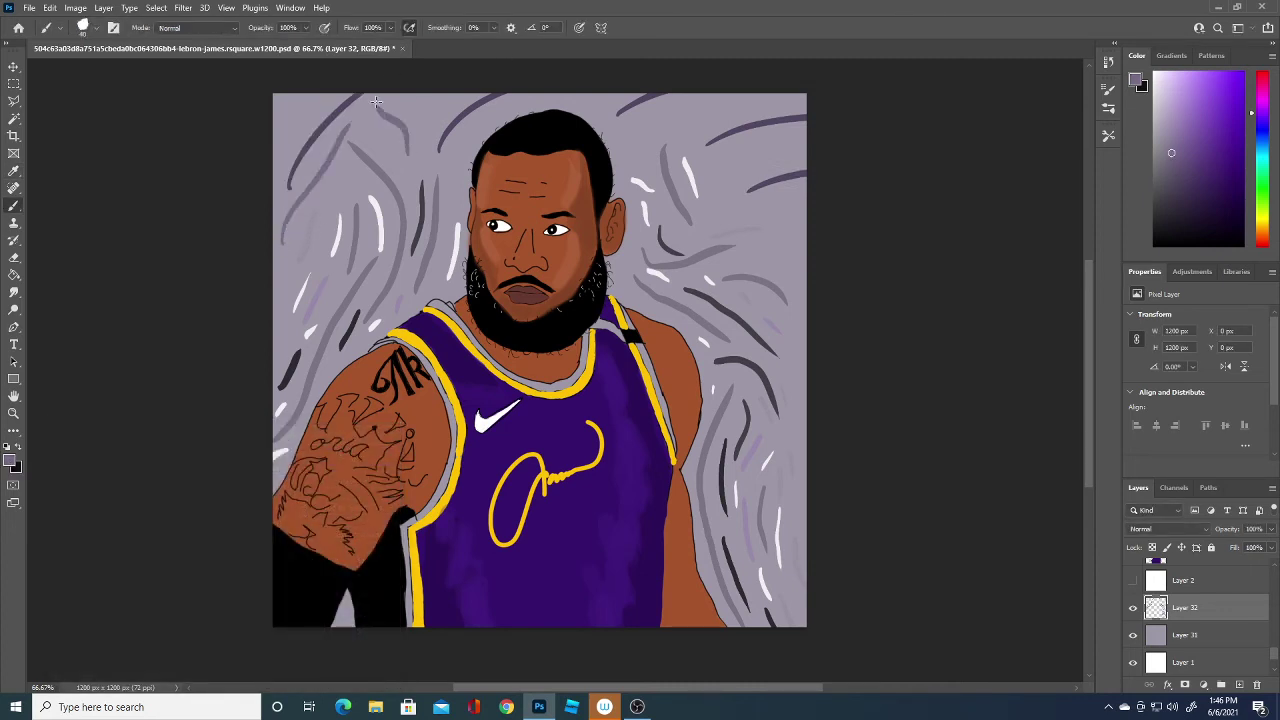
pyautogui.moveTo(677, 138); pyautogui.dragTo(634, 128)
pyautogui.moveTo(720, 182); pyautogui.dragTo(800, 132)
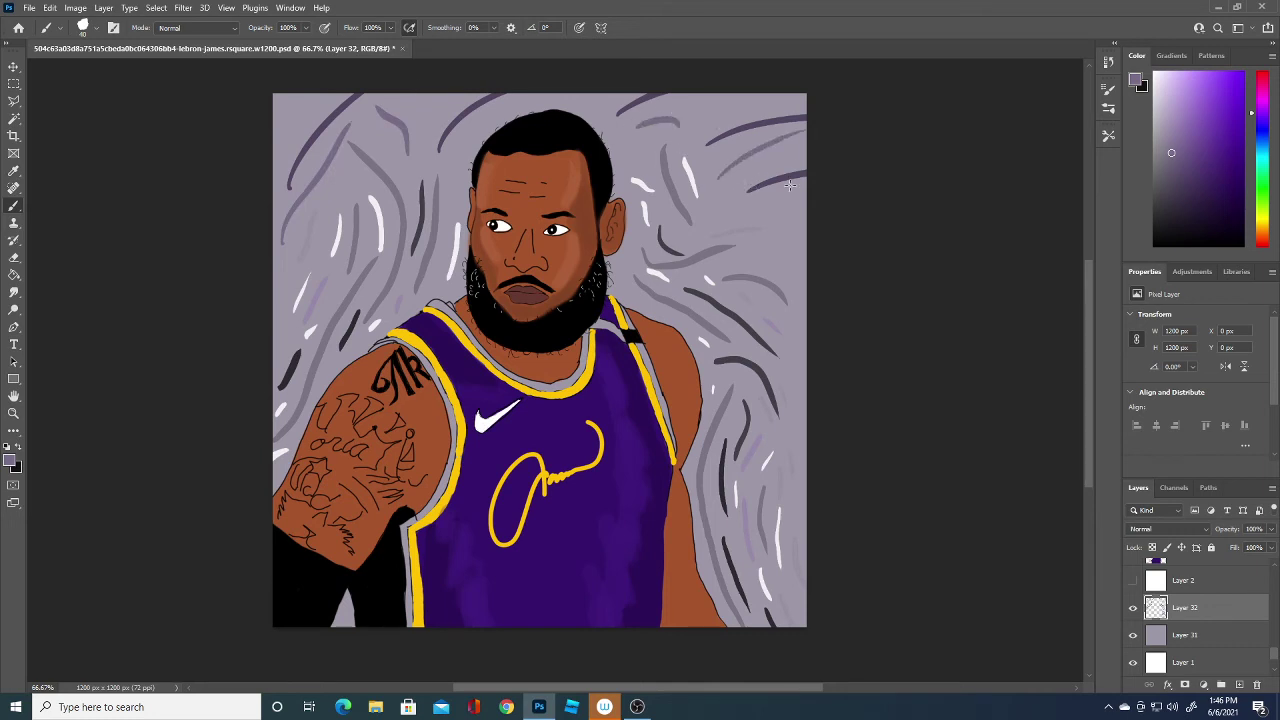
pyautogui.moveTo(765, 250)
pyautogui.mouseDown()
pyautogui.moveTo(785, 182)
pyautogui.moveTo(804, 194)
pyautogui.mouseUp()
pyautogui.hotkey('ctrl', 'z')
# - Switch to pure white and dab short strokes at the top-left corner, top edge and right edge
pyautogui.click(10, 460)
pyautogui.moveTo(80, 535); pyautogui.dragTo(67, 419)
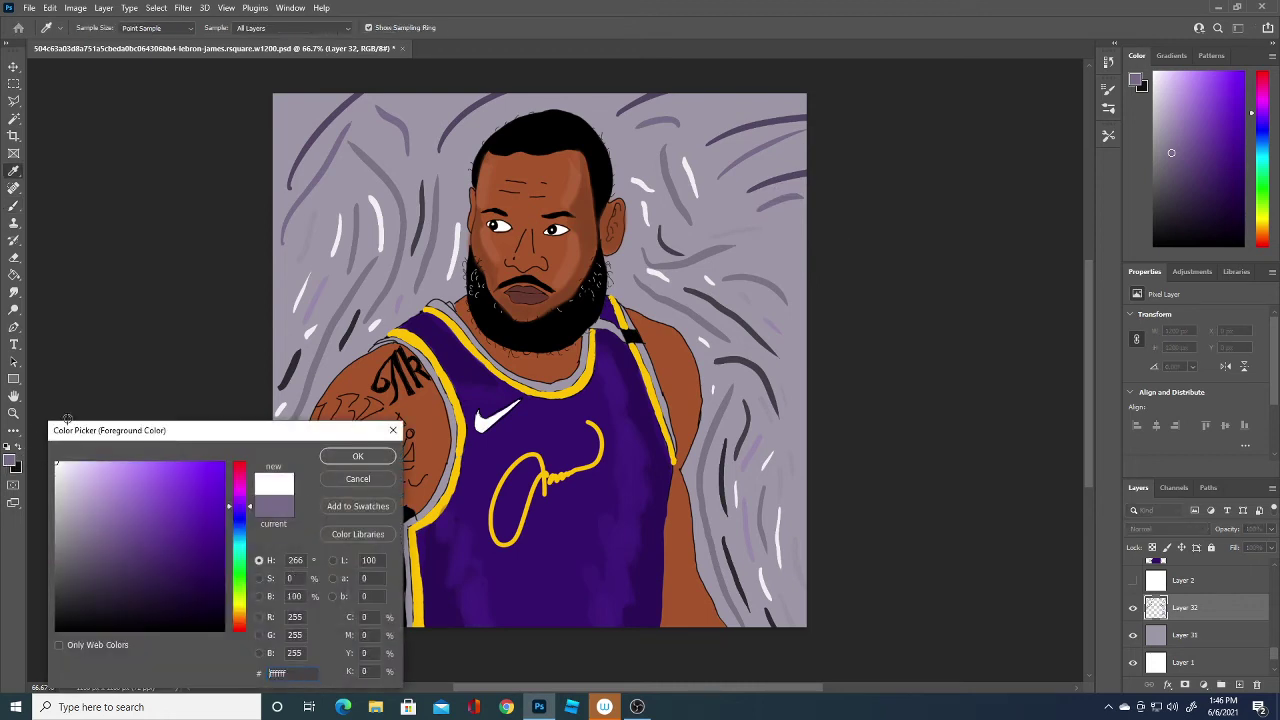
pyautogui.click(352, 458)
pyautogui.moveTo(278, 131); pyautogui.dragTo(324, 99)
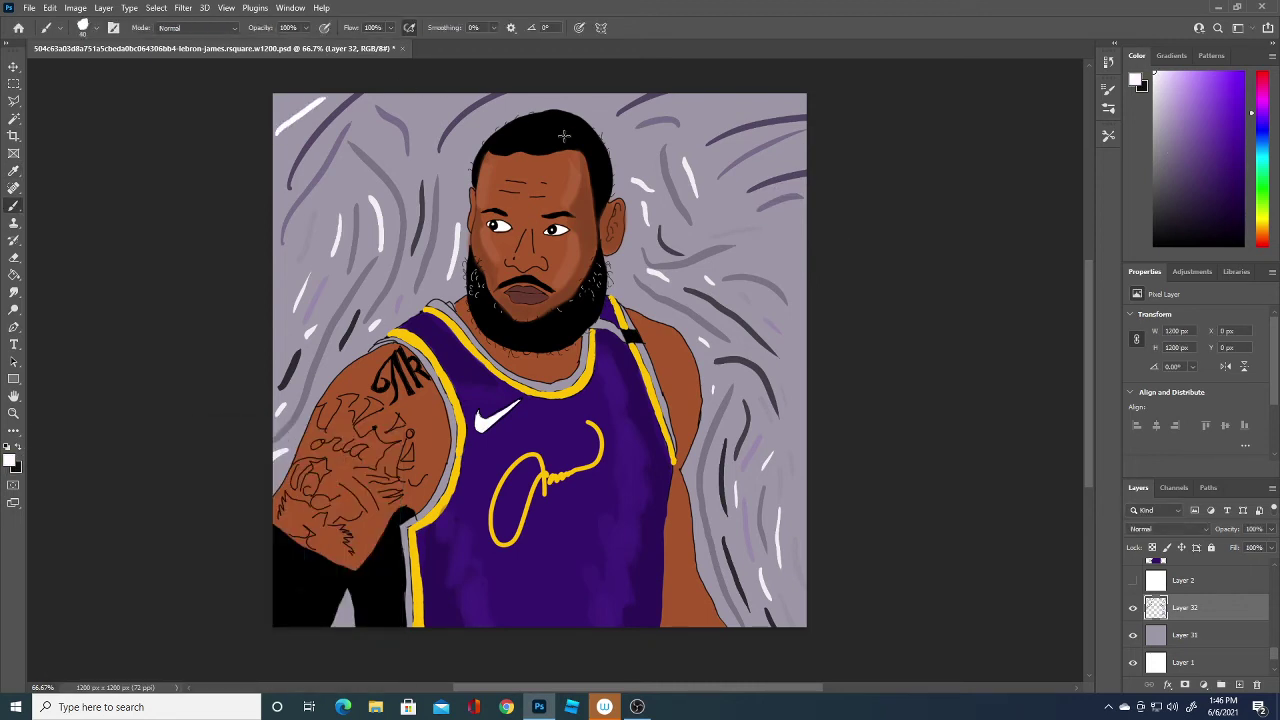
pyautogui.moveTo(718, 117); pyautogui.dragTo(766, 98)
pyautogui.moveTo(768, 241); pyautogui.dragTo(808, 257)
pyautogui.moveTo(728, 209); pyautogui.dragTo(733, 196)
pyautogui.moveTo(437, 114); pyautogui.dragTo(442, 96)
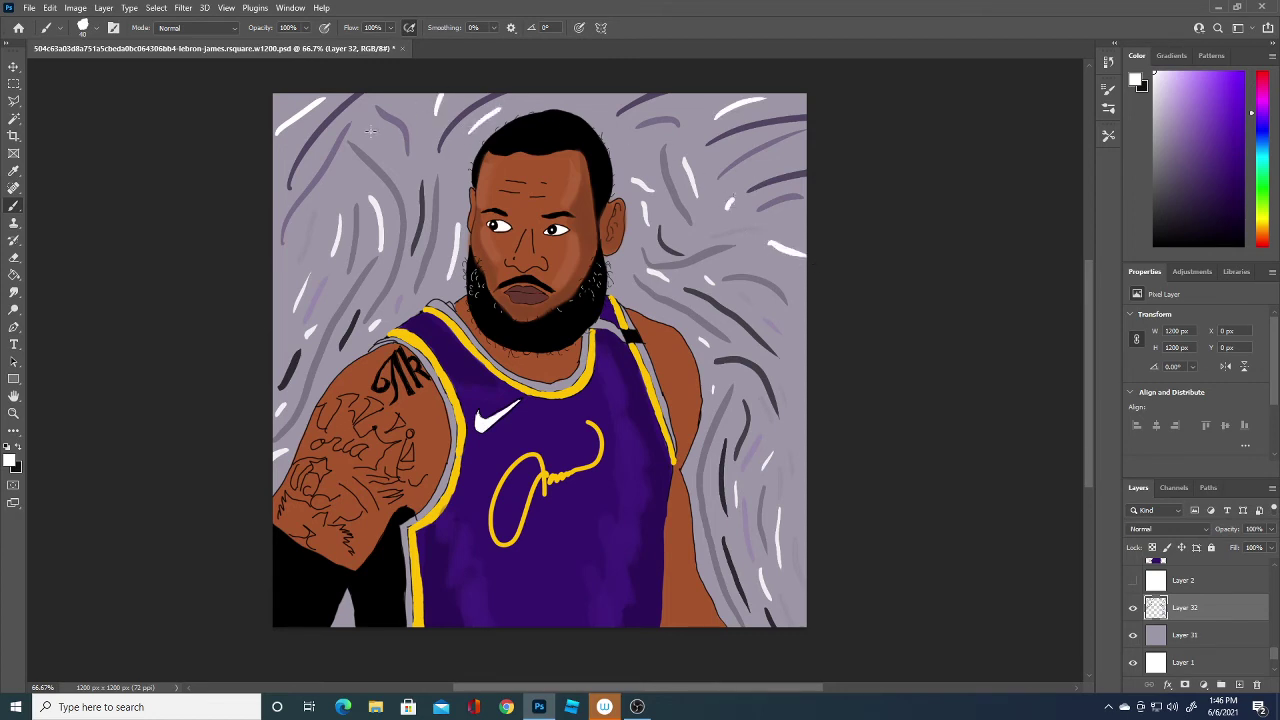
pyautogui.moveTo(366, 128); pyautogui.dragTo(354, 115)
pyautogui.moveTo(786, 298); pyautogui.dragTo(806, 273)
pyautogui.moveTo(790, 378); pyautogui.dragTo(806, 349)
# - Sample a light grey from the canvas as the colour and set the brush to 10 px
pyautogui.click(11, 461)
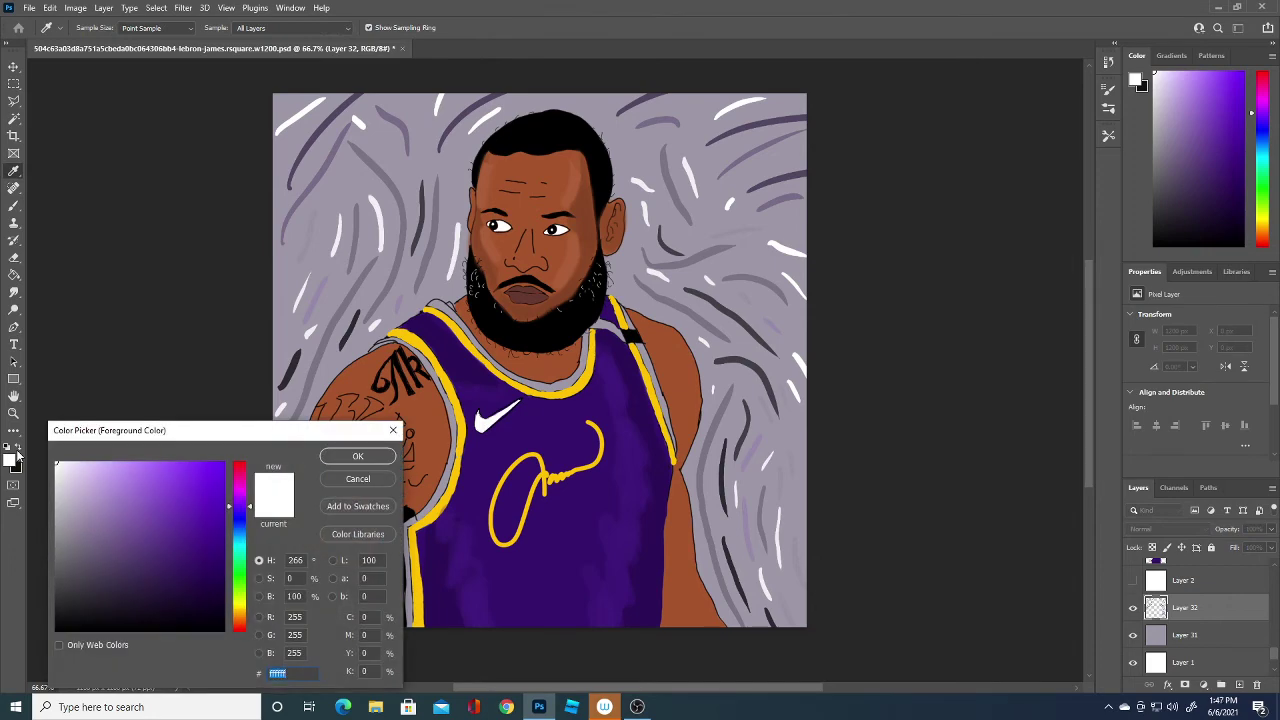
pyautogui.moveTo(370, 431); pyautogui.dragTo(301, 537)
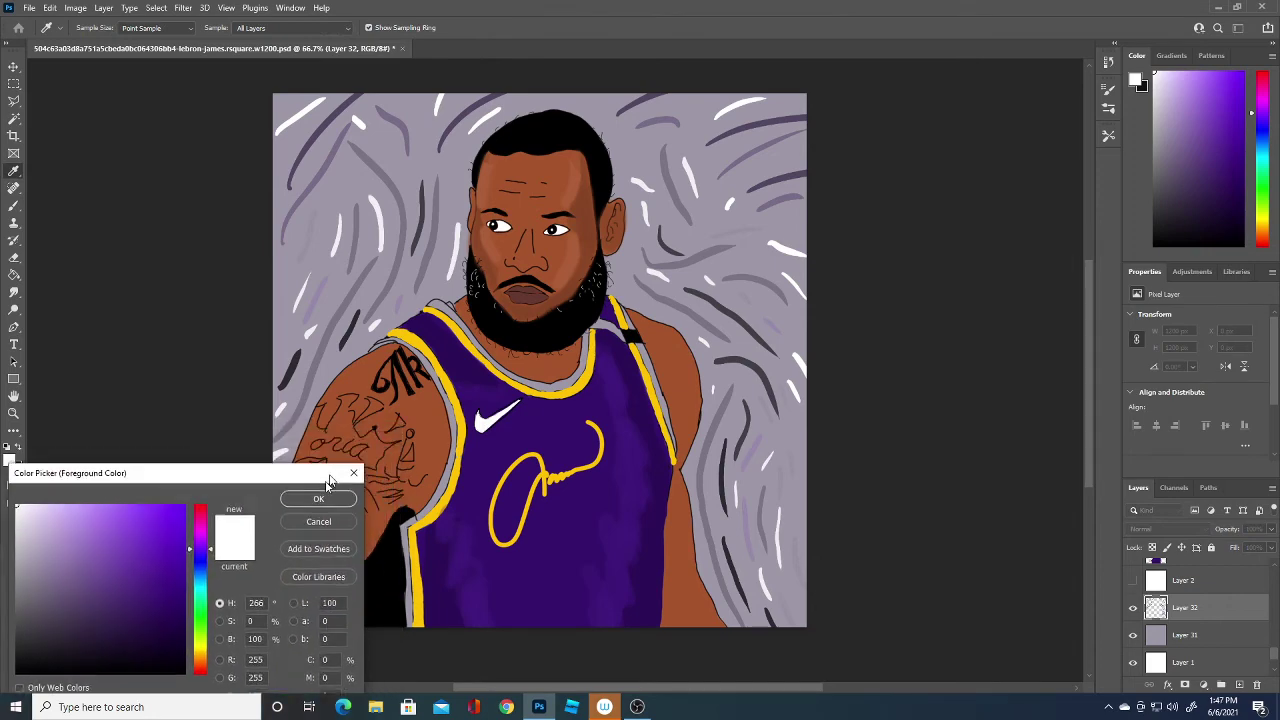
pyautogui.click(413, 508)
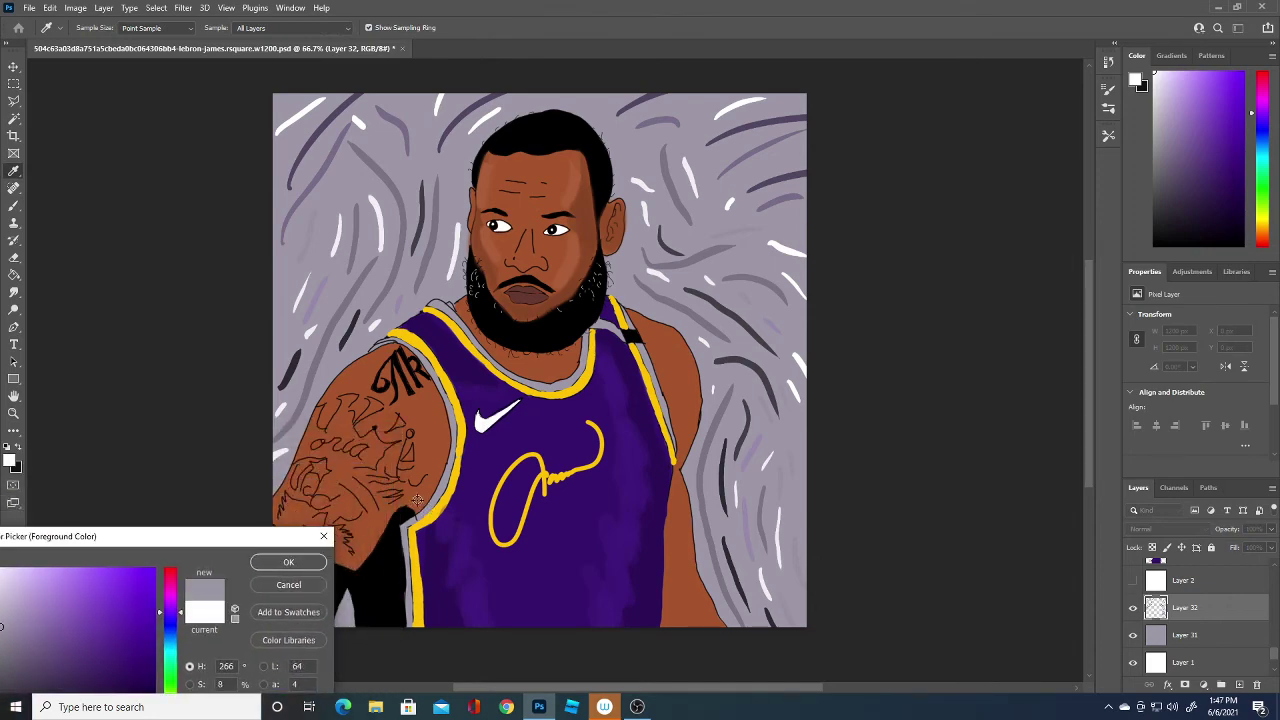
pyautogui.click(283, 563)
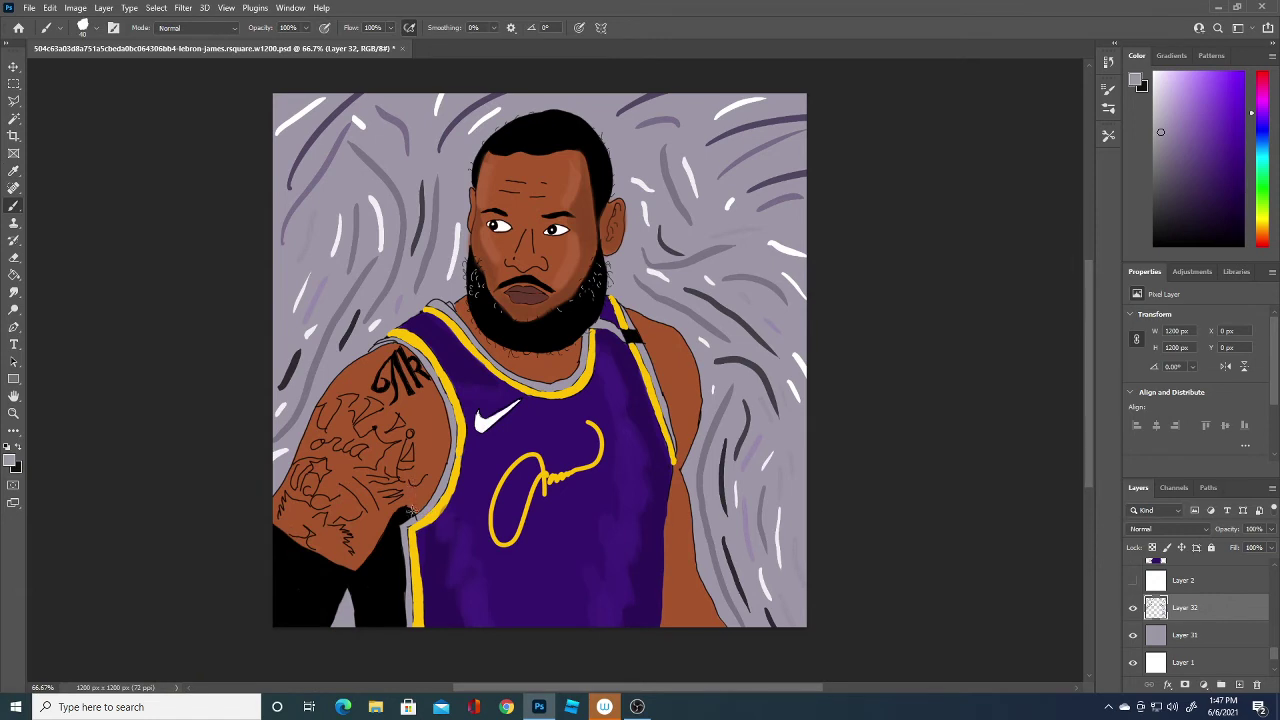
pyautogui.click(97, 29)
pyautogui.moveTo(91, 71); pyautogui.dragTo(79, 71)
pyautogui.click(418, 516)
# - Add a new layer above Layer 30 and paint a thin line up the arm edge
pyautogui.scroll(5, 1250, 645)
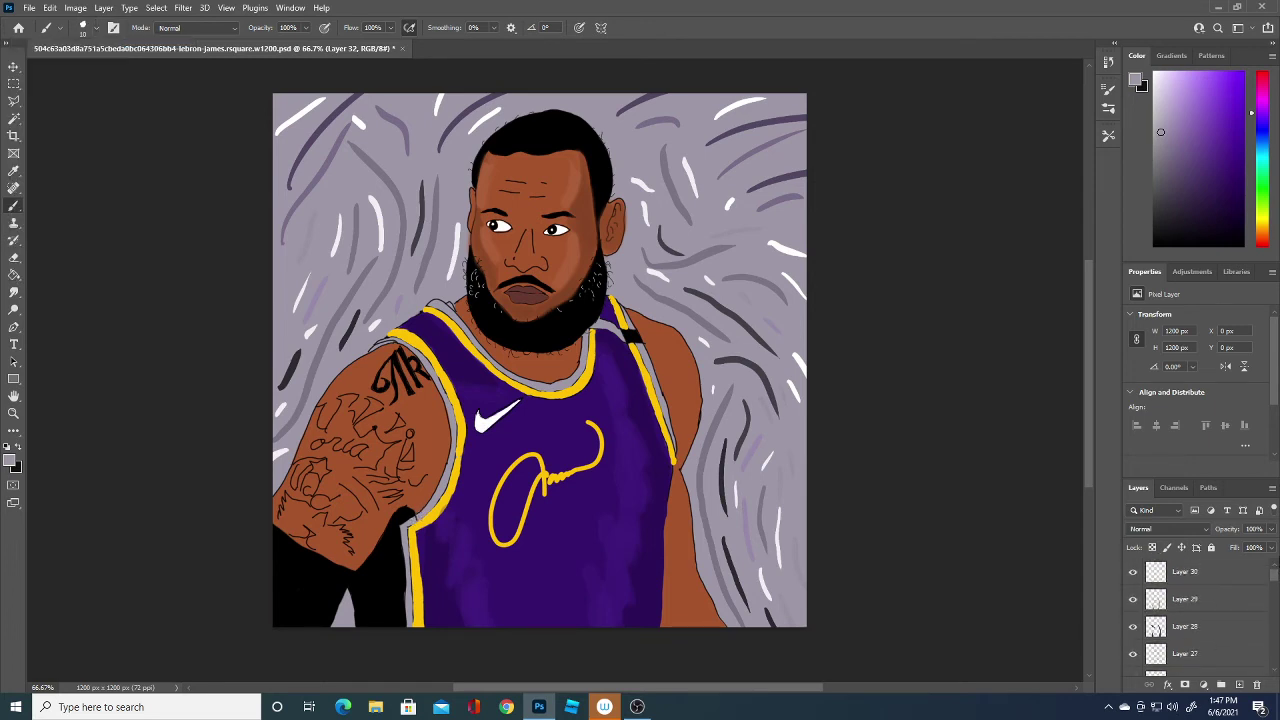
pyautogui.click(1228, 571)
pyautogui.click(1240, 684)
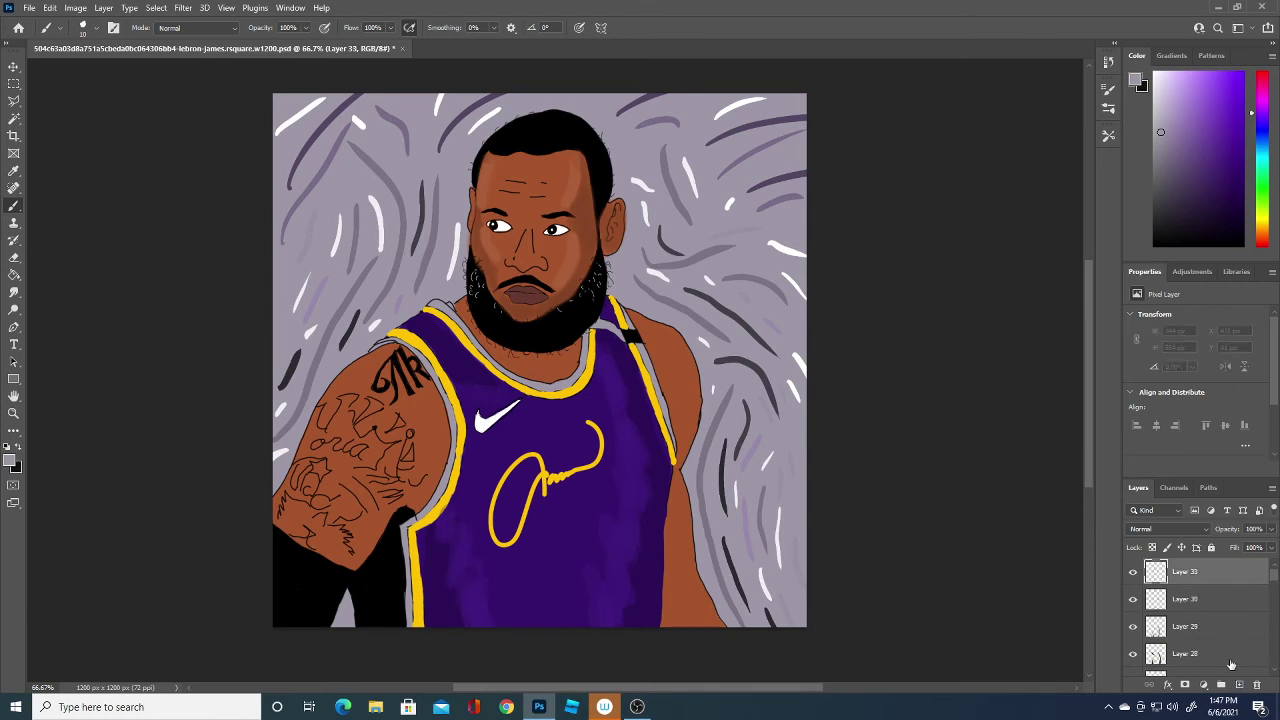
pyautogui.click(417, 517)
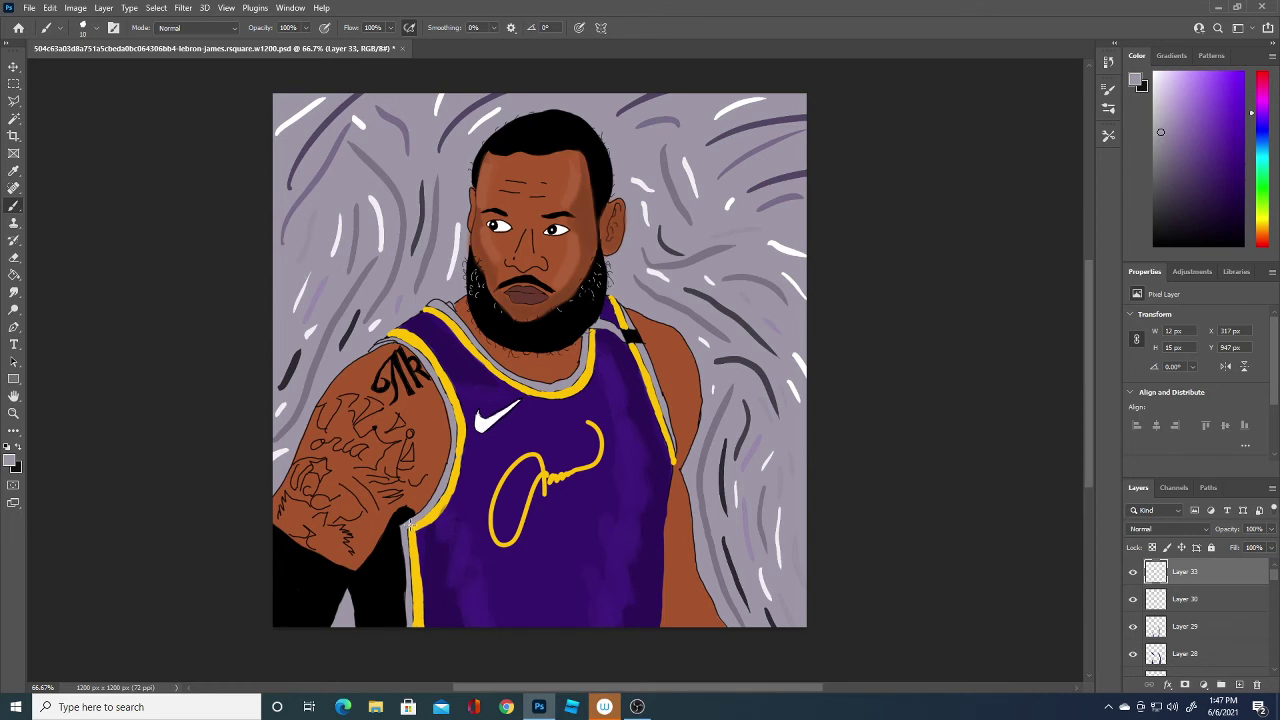
pyautogui.moveTo(405, 517); pyautogui.dragTo(406, 547)
pyautogui.moveTo(409, 585); pyautogui.dragTo(413, 507)
pyautogui.moveTo(452, 464); pyautogui.dragTo(452, 442)
pyautogui.moveTo(446, 398); pyautogui.dragTo(442, 382)
# - Zoom in to touch up the grey trim and shoulder outline, then return to 100%
pyautogui.scroll(3, 446, 390)
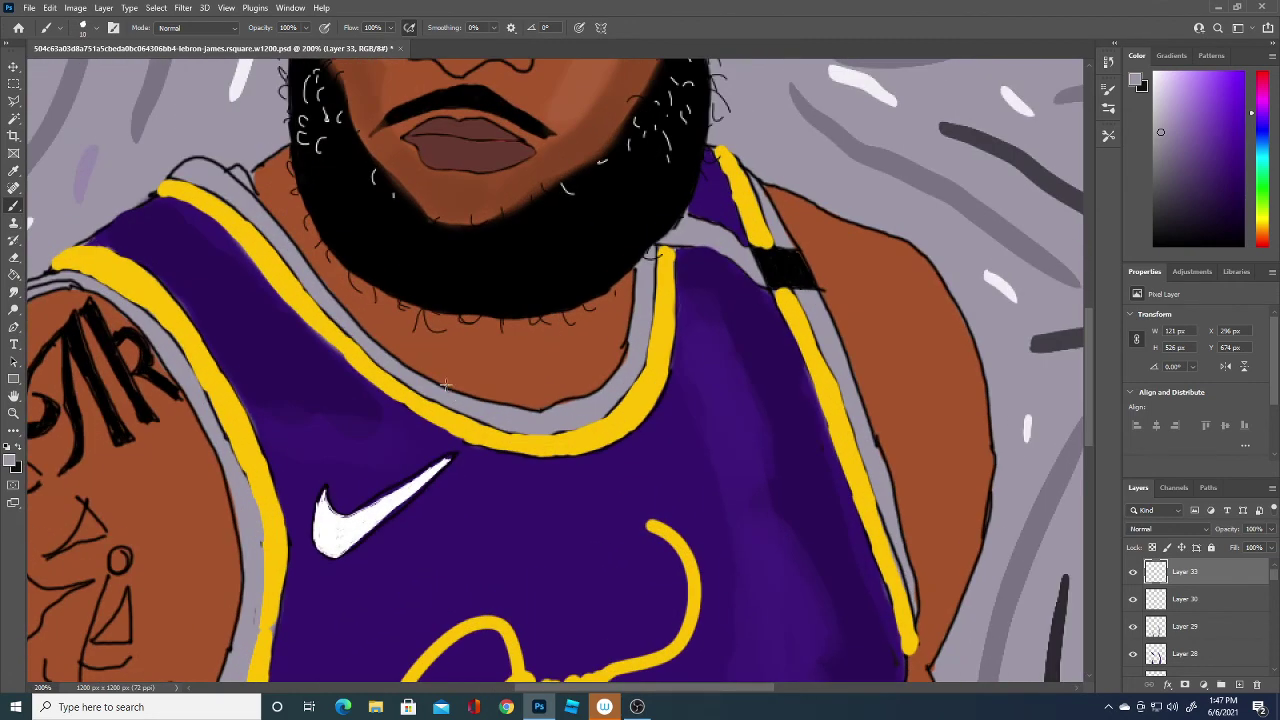
pyautogui.hscroll(-5, 446, 386)
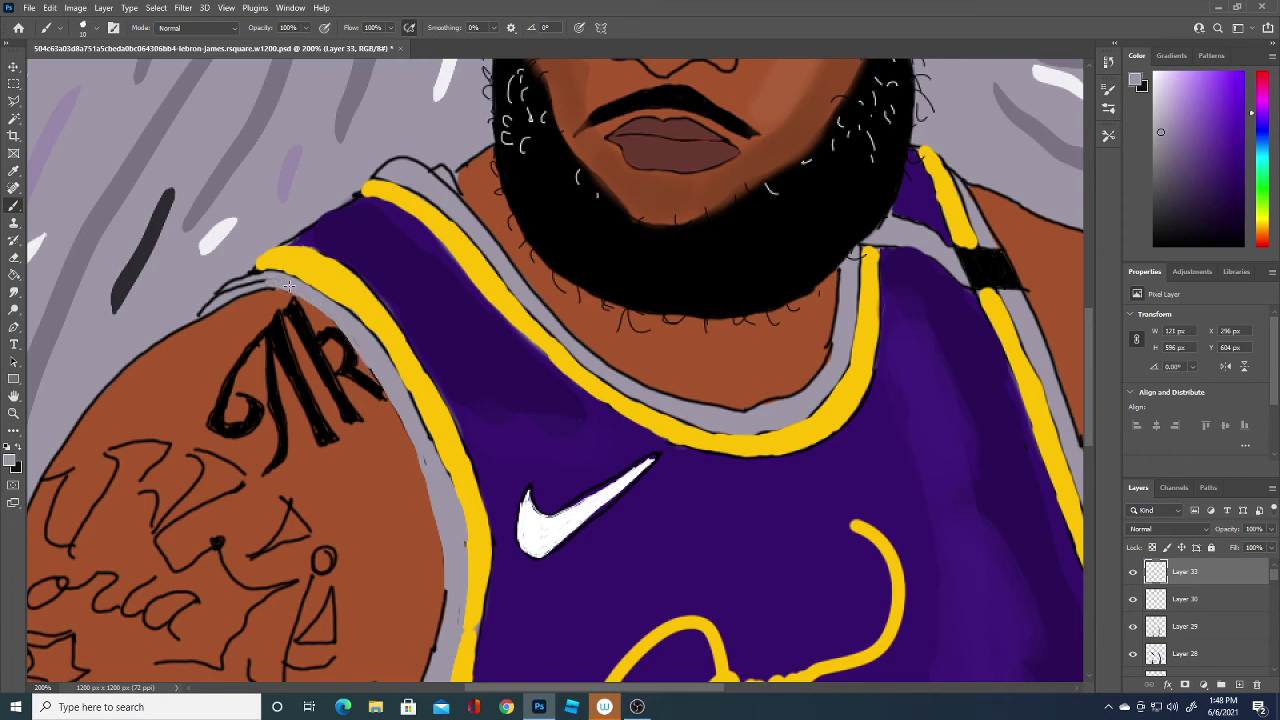
pyautogui.moveTo(371, 366); pyautogui.dragTo(375, 370)
pyautogui.moveTo(229, 290); pyautogui.dragTo(270, 272)
pyautogui.hotkey('ctrl', '-')
pyautogui.hotkey('ctrl', '-')
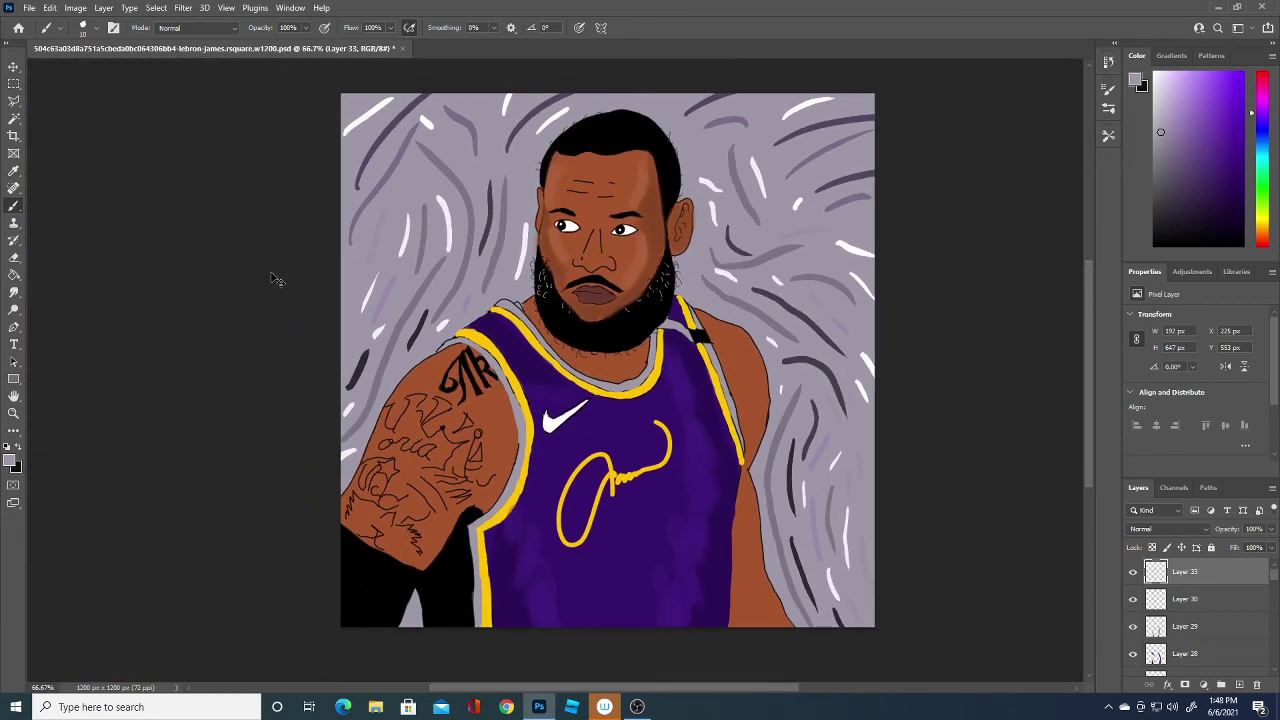
pyautogui.hotkey('ctrl', '+')
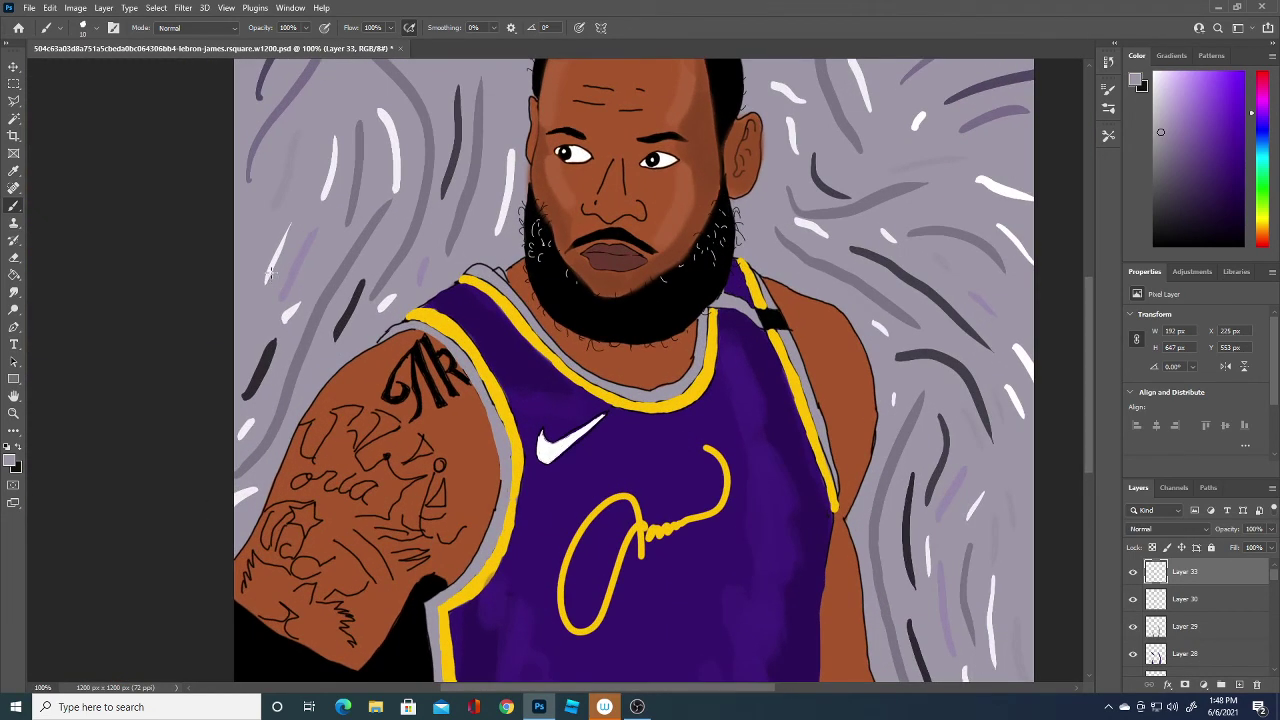
# - Set white as the colour, enlarge the brush to about 38 px, and paint along the left armhole
pyautogui.click(10, 461)
pyautogui.click(316, 457)
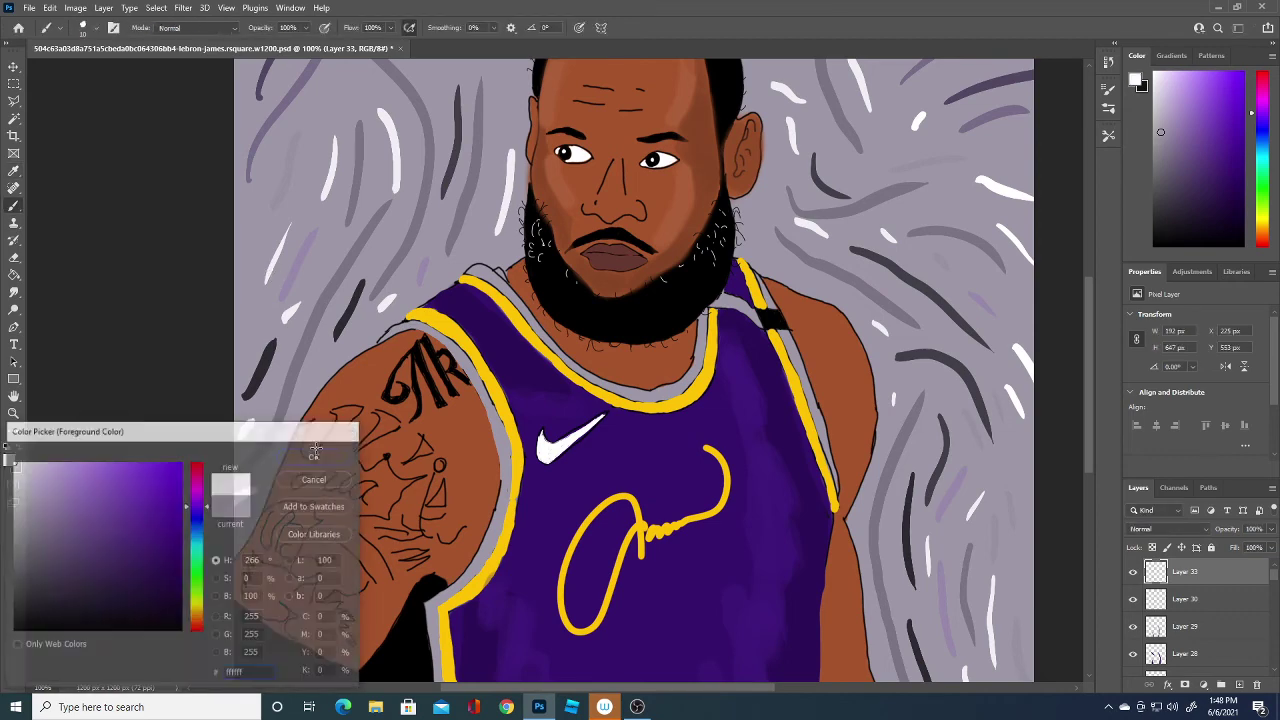
pyautogui.moveTo(491, 541); pyautogui.dragTo(500, 510)
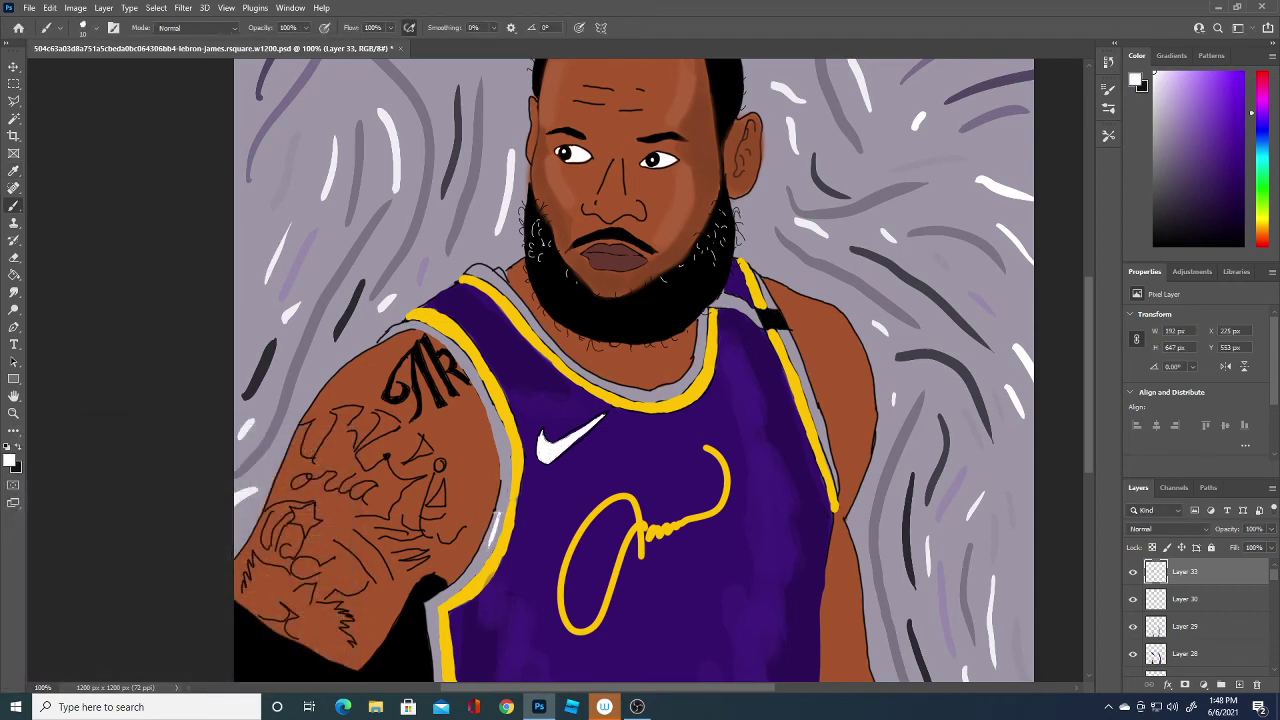
pyautogui.click(95, 32)
pyautogui.moveTo(80, 69); pyautogui.dragTo(92, 70)
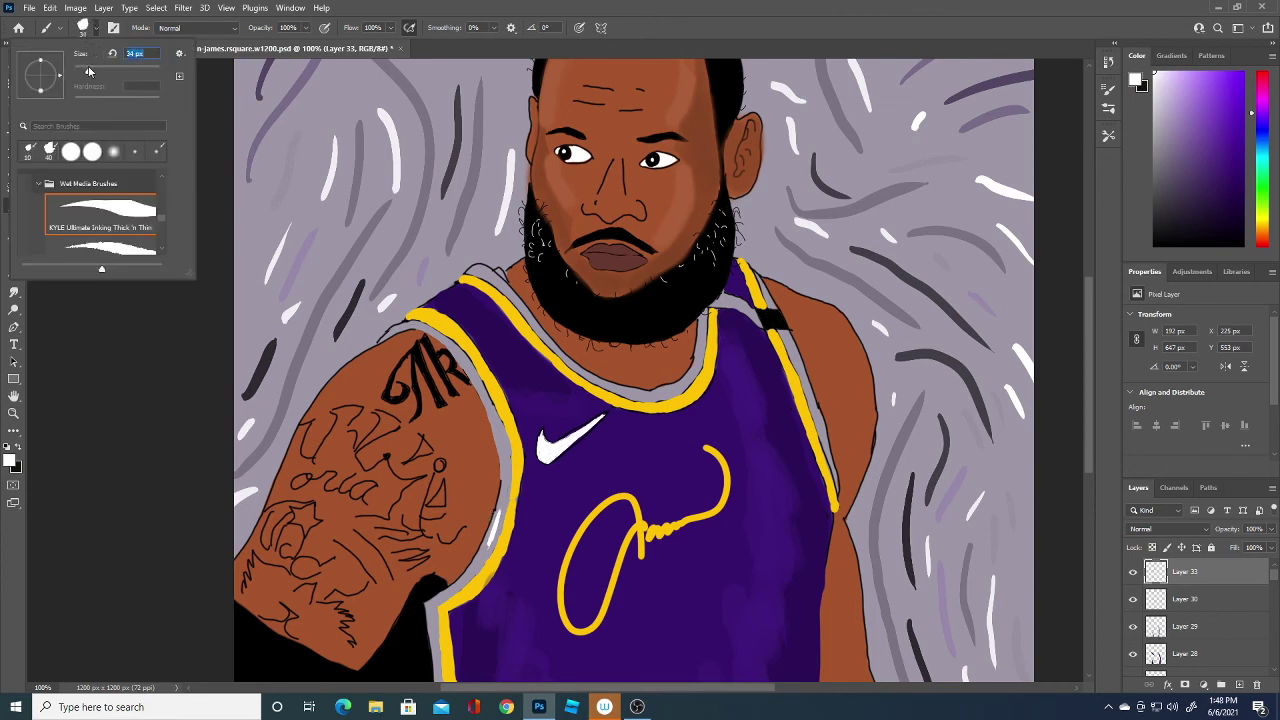
pyautogui.click(483, 548)
pyautogui.moveTo(482, 549)
pyautogui.mouseDown()
pyautogui.moveTo(504, 500)
pyautogui.moveTo(500, 455)
pyautogui.mouseUp()
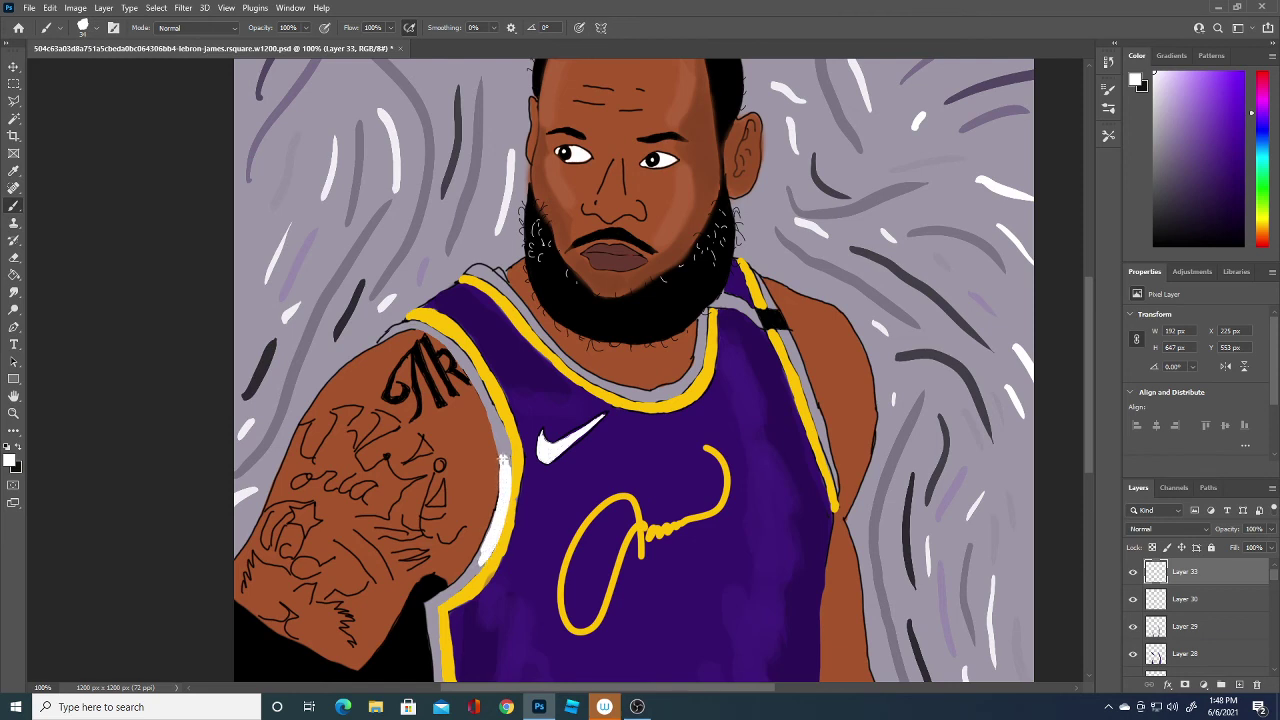
pyautogui.moveTo(457, 587)
pyautogui.mouseDown()
pyautogui.moveTo(500, 477)
pyautogui.moveTo(488, 402)
pyautogui.moveTo(506, 471)
pyautogui.mouseUp()
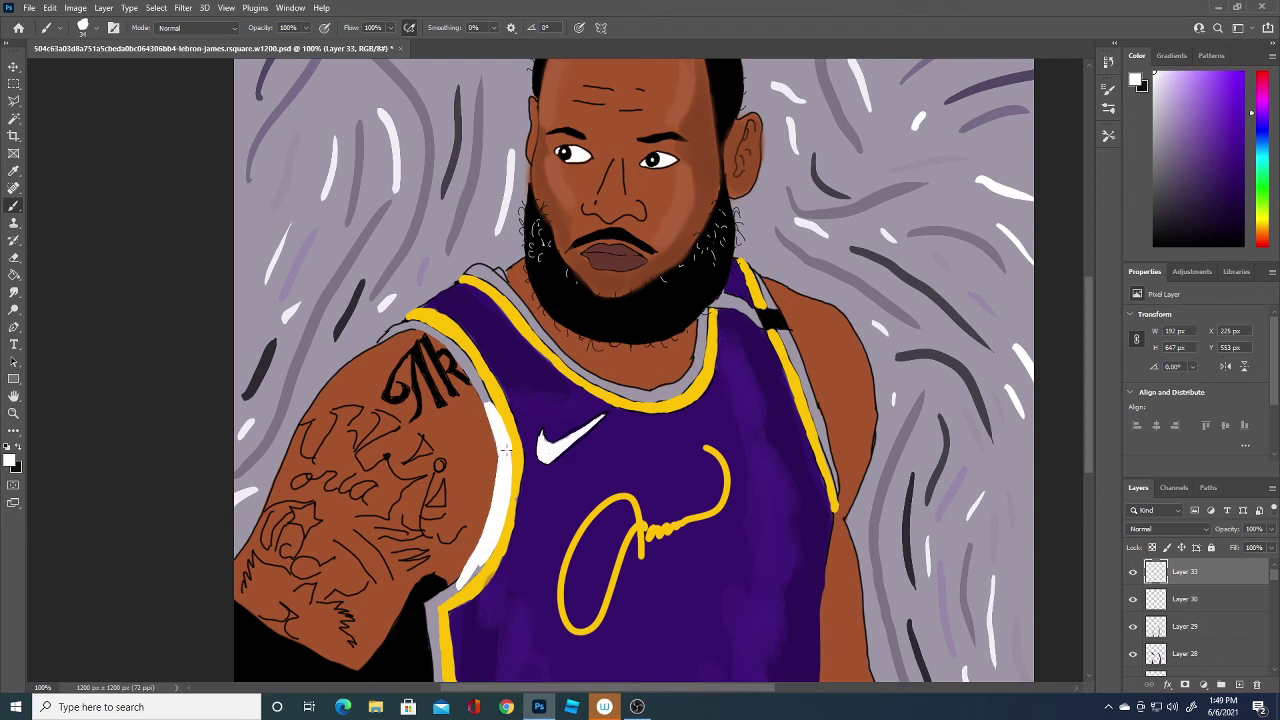
# - Extend the white trim up over the shoulder and down to the canvas bottom
pyautogui.moveTo(490, 410); pyautogui.dragTo(455, 347)
pyautogui.moveTo(455, 347)
pyautogui.mouseDown()
pyautogui.moveTo(469, 370)
pyautogui.moveTo(426, 326)
pyautogui.moveTo(438, 336)
pyautogui.moveTo(384, 337)
pyautogui.moveTo(418, 322)
pyautogui.moveTo(400, 336)
pyautogui.moveTo(424, 332)
pyautogui.mouseUp()
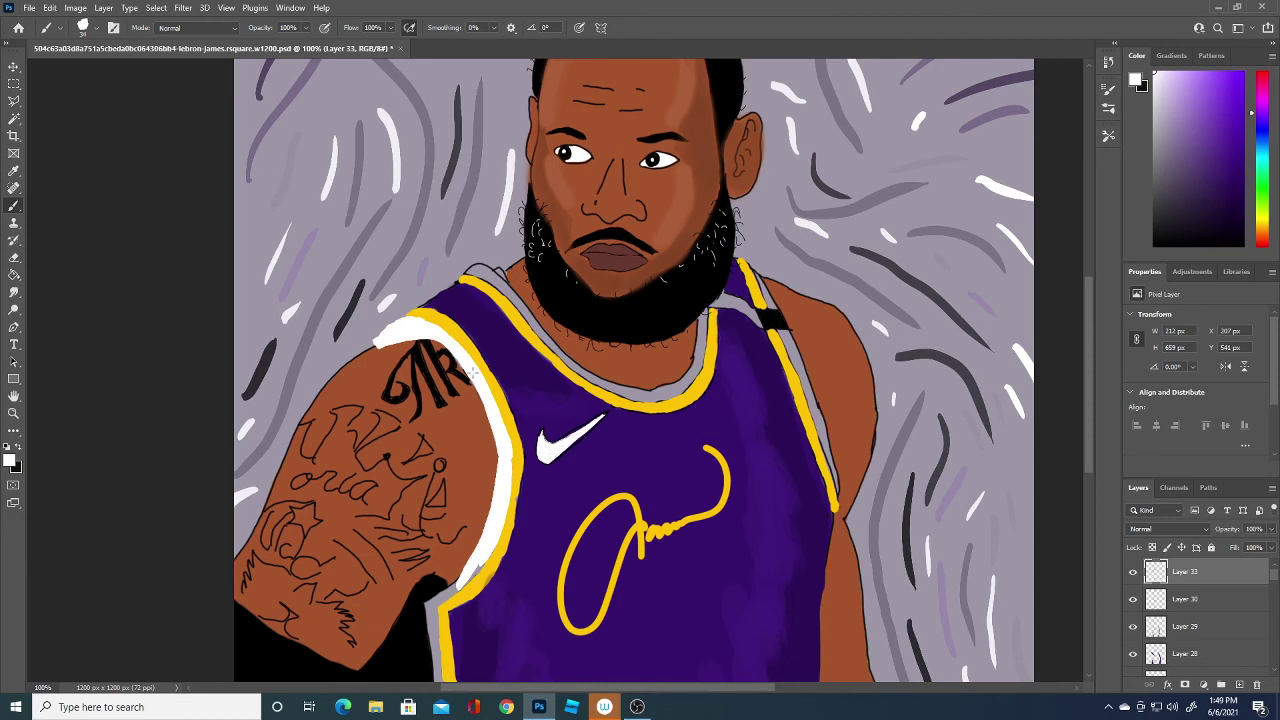
pyautogui.moveTo(456, 584); pyautogui.dragTo(424, 607)
pyautogui.moveTo(473, 570); pyautogui.dragTo(422, 600)
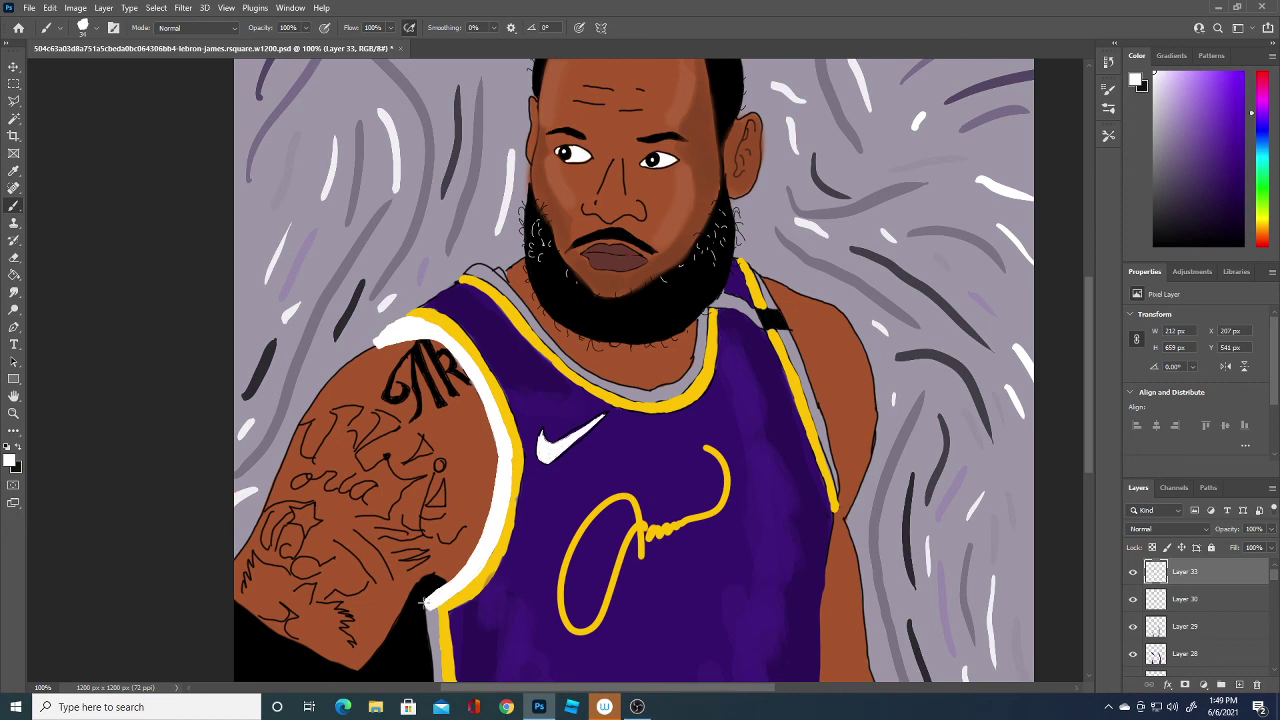
pyautogui.scroll(-3, 1090, 455)
pyautogui.scroll(-3, 1090, 455)
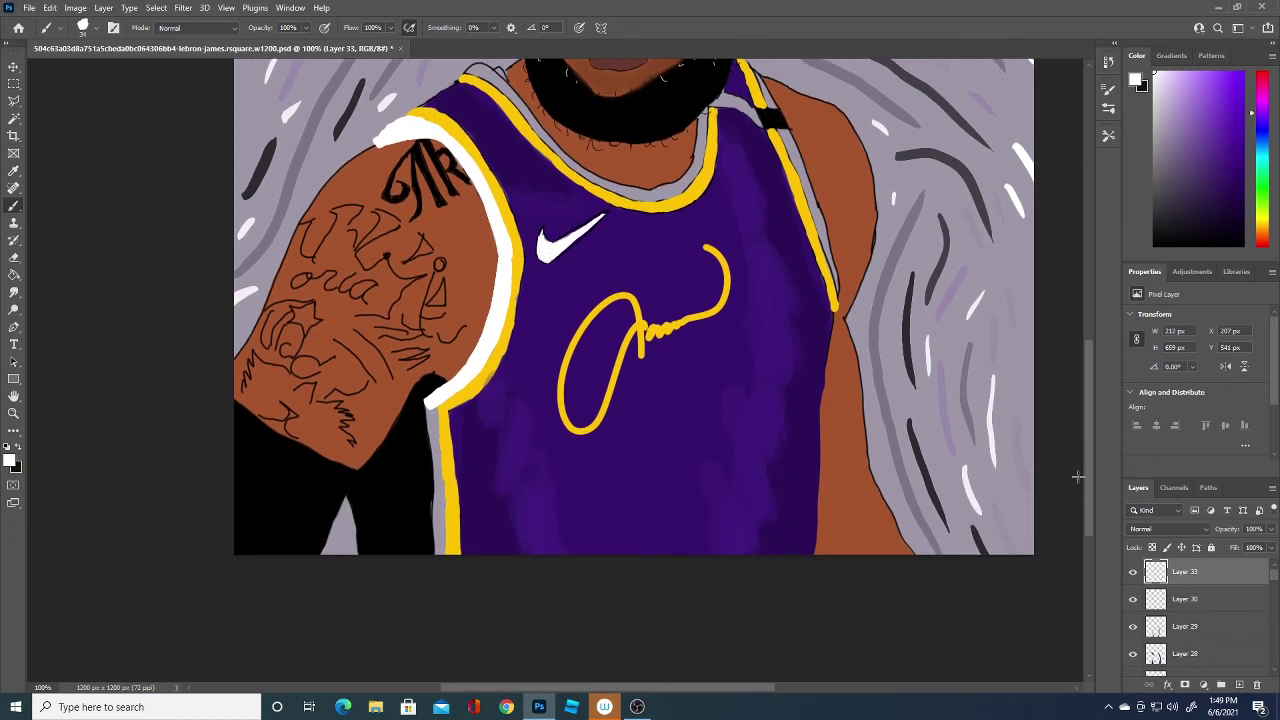
pyautogui.moveTo(430, 398)
pyautogui.mouseDown()
pyautogui.moveTo(432, 546)
pyautogui.moveTo(427, 410)
pyautogui.mouseUp()
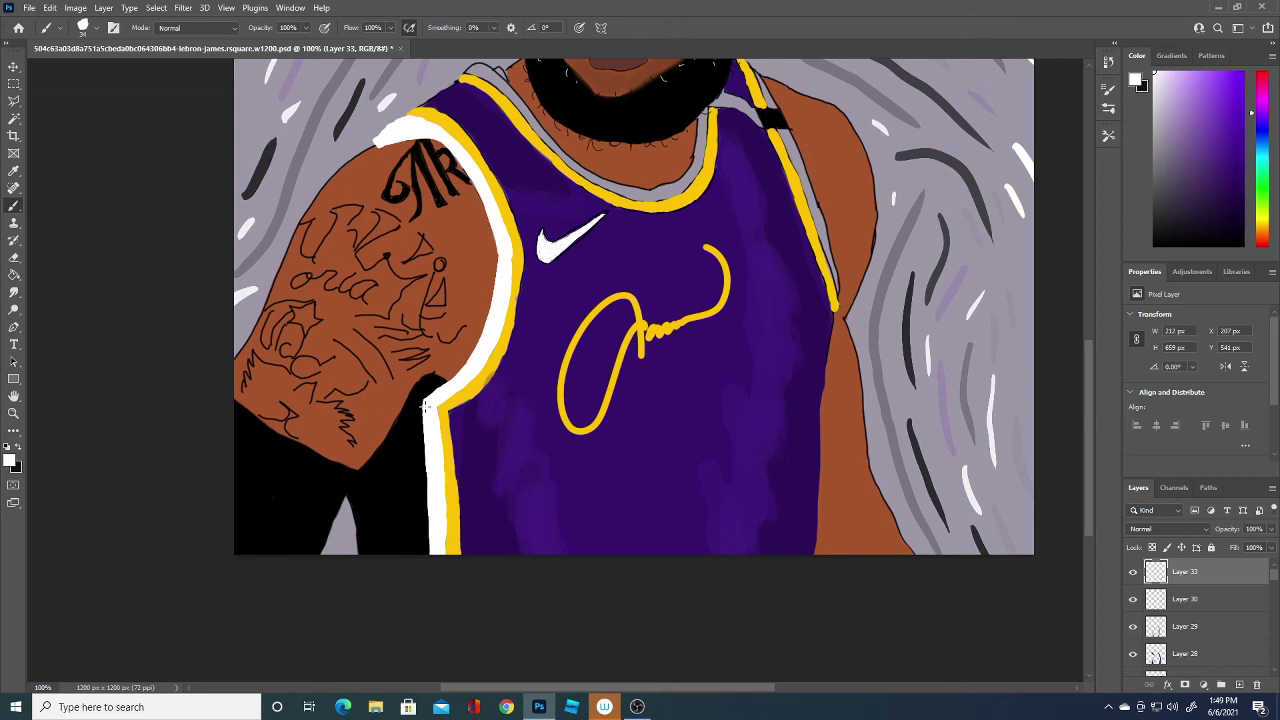
pyautogui.moveTo(757, 688); pyautogui.dragTo(814, 688)
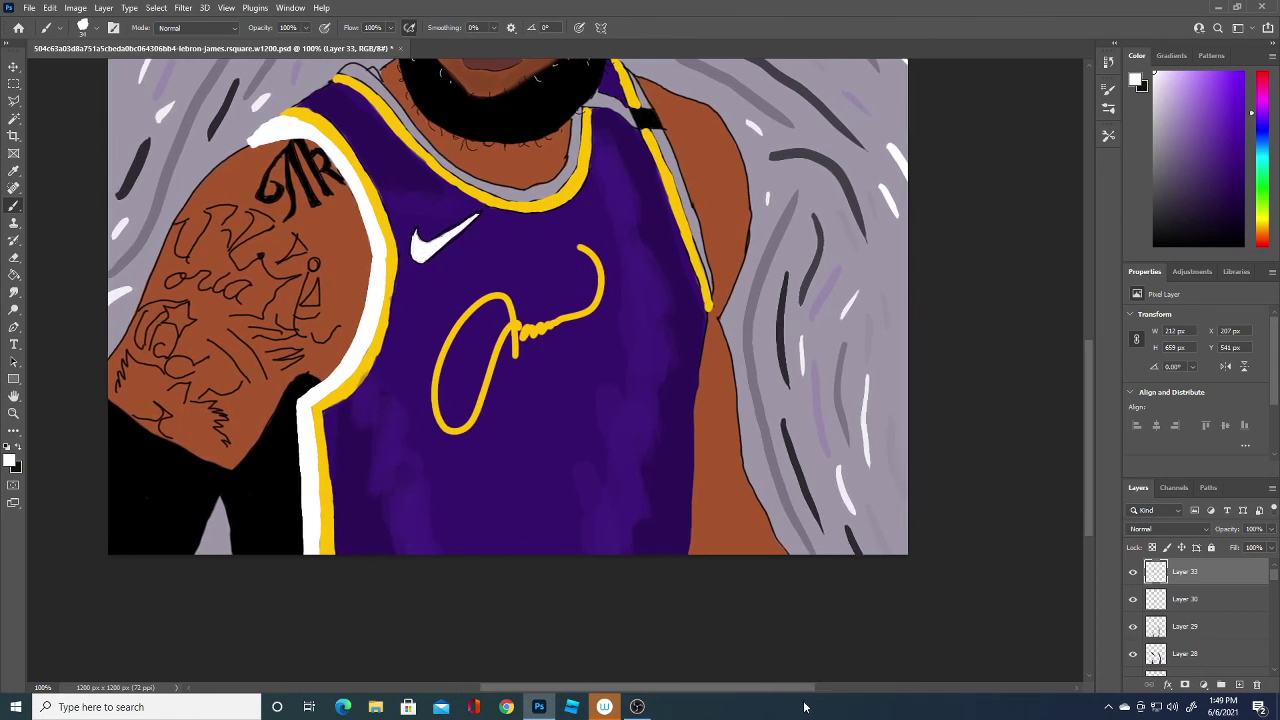
pyautogui.moveTo(1089, 377); pyautogui.dragTo(1079, 292)
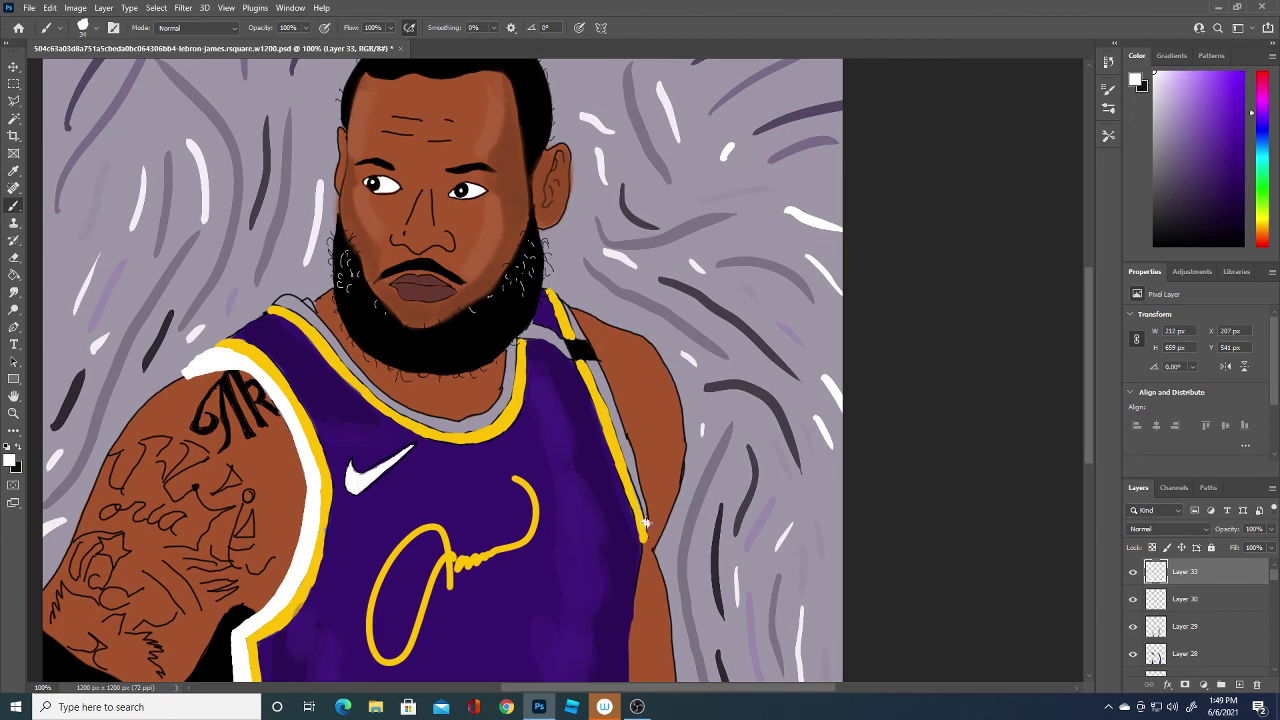
# - Paint white trim along the right armhole, right shoulder strap and collar beside the neck
pyautogui.moveTo(646, 524)
pyautogui.mouseDown()
pyautogui.moveTo(593, 368)
pyautogui.moveTo(646, 524)
pyautogui.mouseUp()
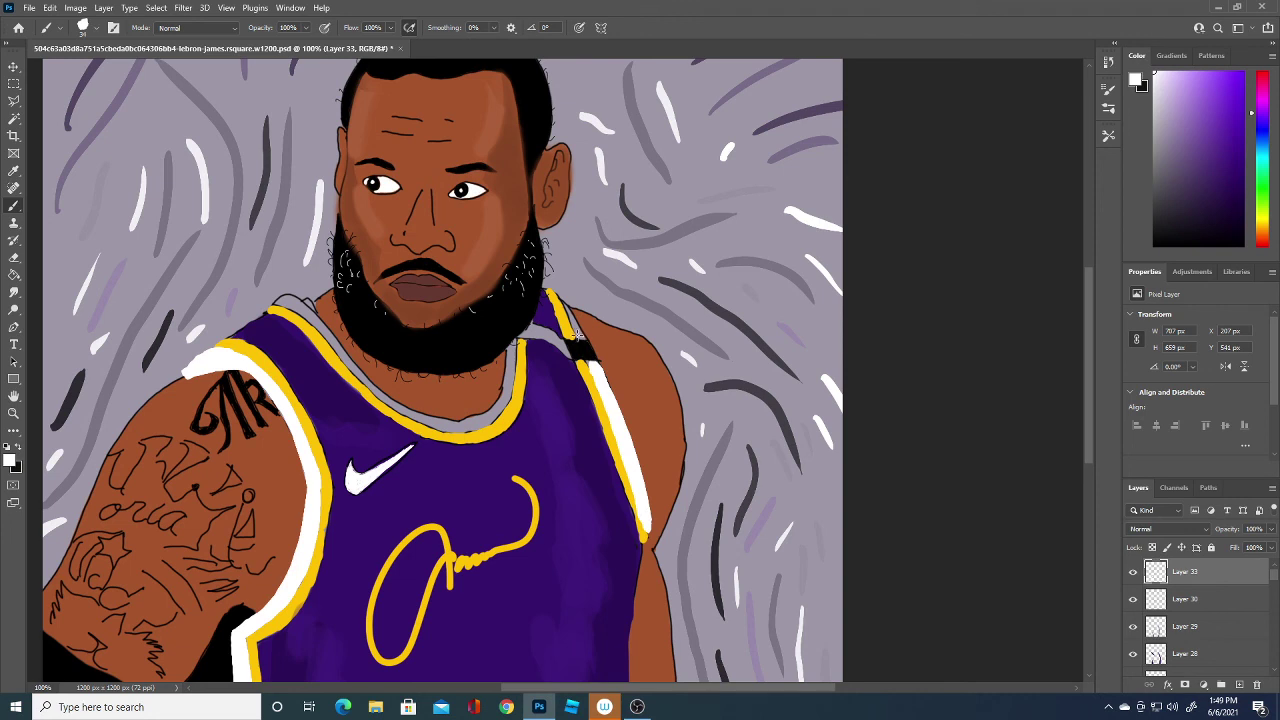
pyautogui.moveTo(574, 324); pyautogui.dragTo(566, 306)
pyautogui.moveTo(296, 305)
pyautogui.mouseDown()
pyautogui.moveTo(375, 400)
pyautogui.moveTo(462, 428)
pyautogui.moveTo(372, 385)
pyautogui.moveTo(280, 304)
pyautogui.moveTo(326, 327)
pyautogui.moveTo(299, 302)
pyautogui.moveTo(388, 394)
pyautogui.moveTo(453, 417)
pyautogui.moveTo(424, 427)
pyautogui.moveTo(496, 404)
pyautogui.moveTo(512, 366)
pyautogui.mouseUp()
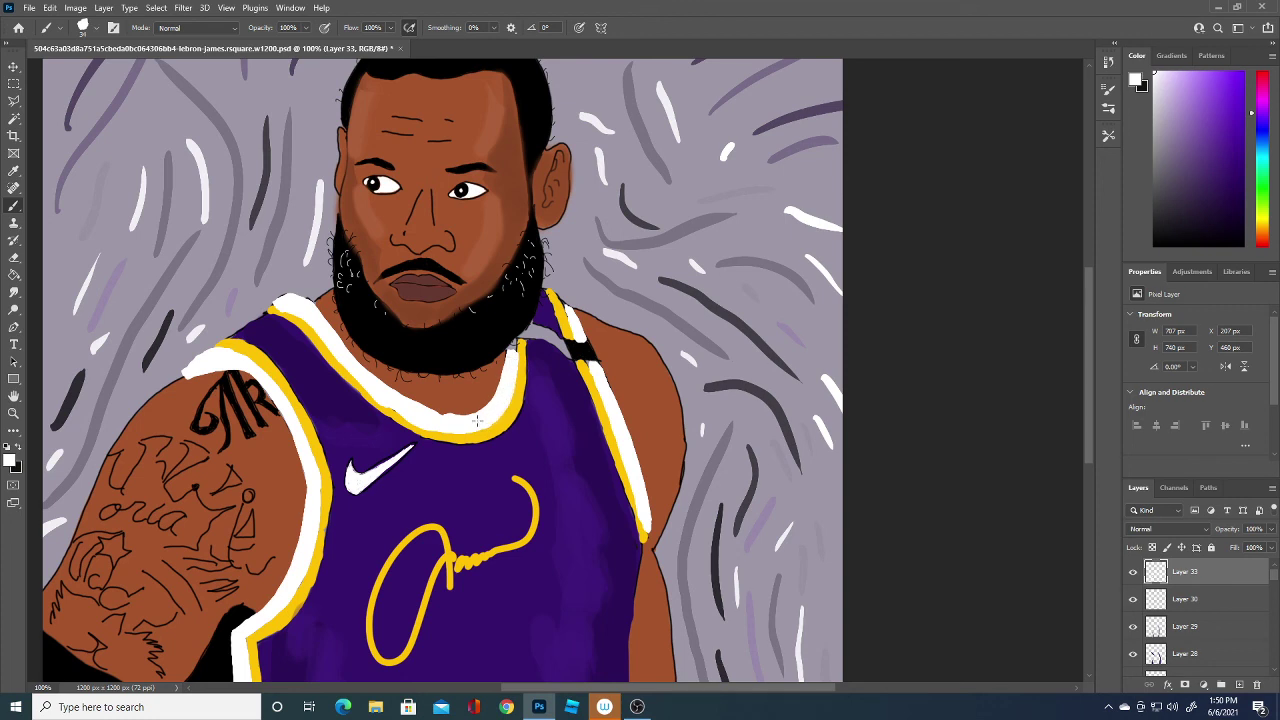
# - Shrink the brush to 15 px and carry the white collar trim toward the right shoulder
pyautogui.click(97, 29)
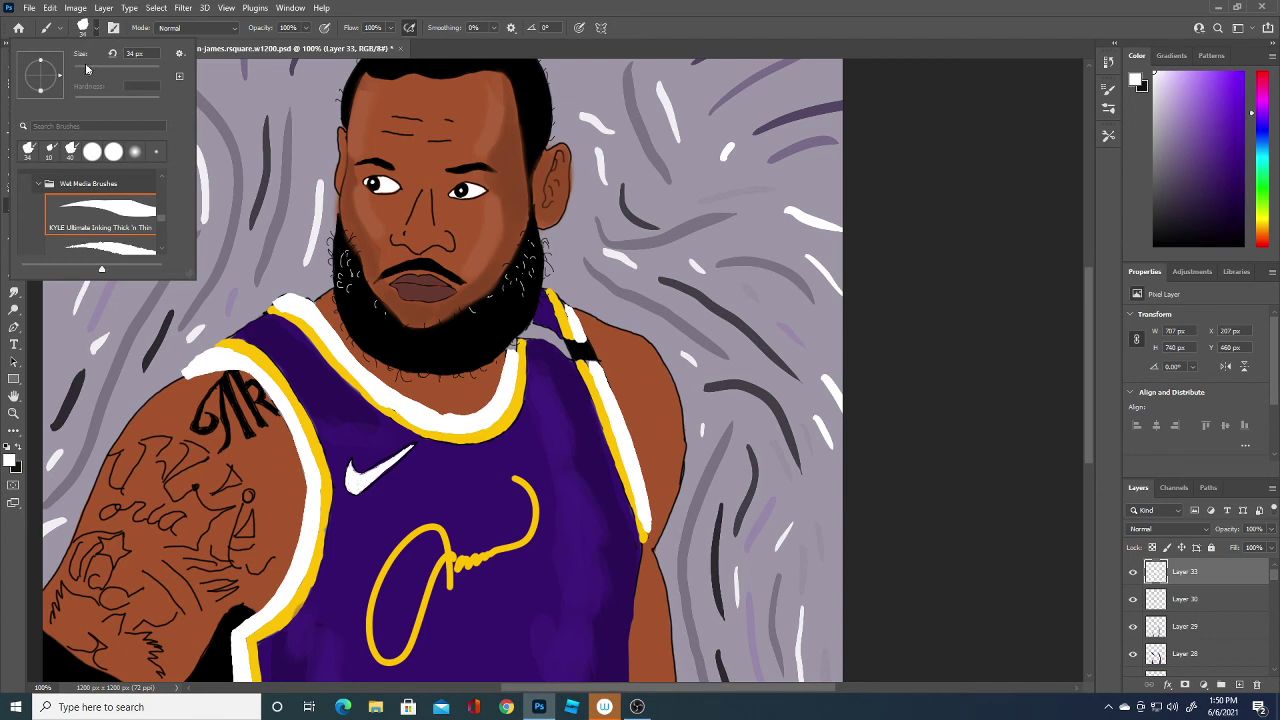
pyautogui.moveTo(87, 70); pyautogui.dragTo(78, 71)
pyautogui.click(515, 346)
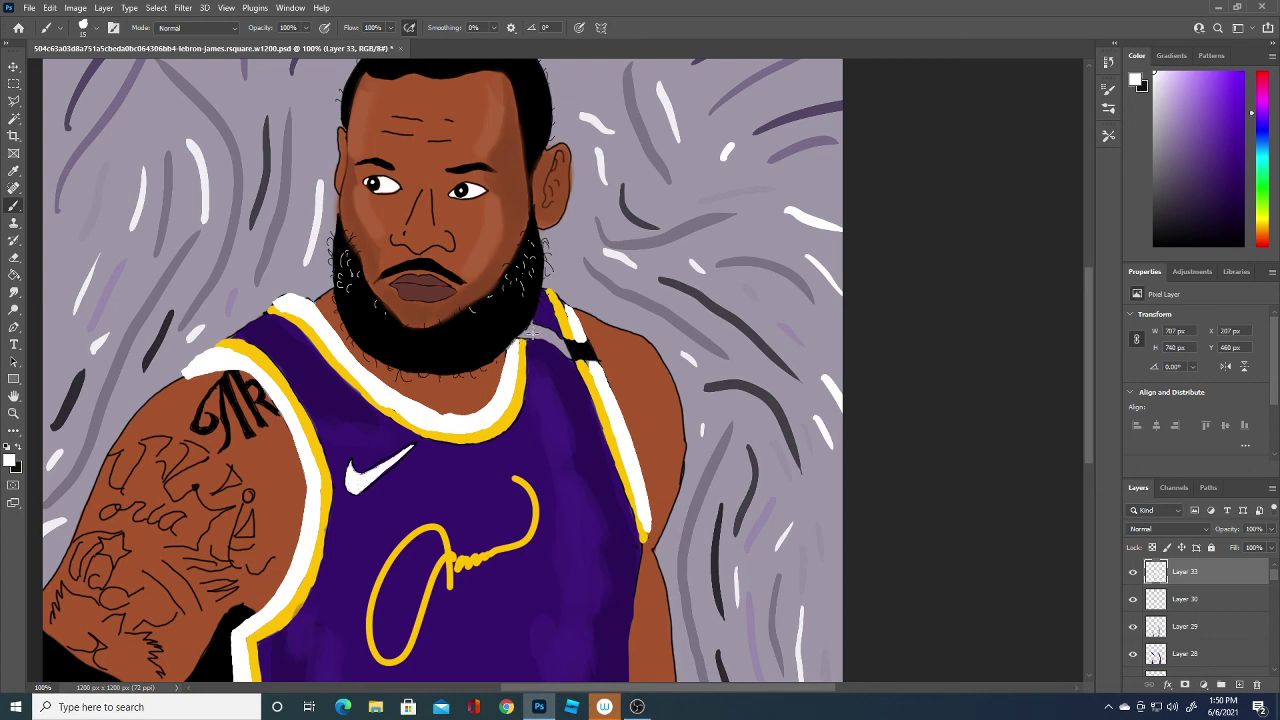
pyautogui.moveTo(538, 337); pyautogui.dragTo(527, 334)
pyautogui.moveTo(530, 338)
pyautogui.mouseDown()
pyautogui.moveTo(575, 360)
pyautogui.moveTo(549, 334)
pyautogui.mouseUp()
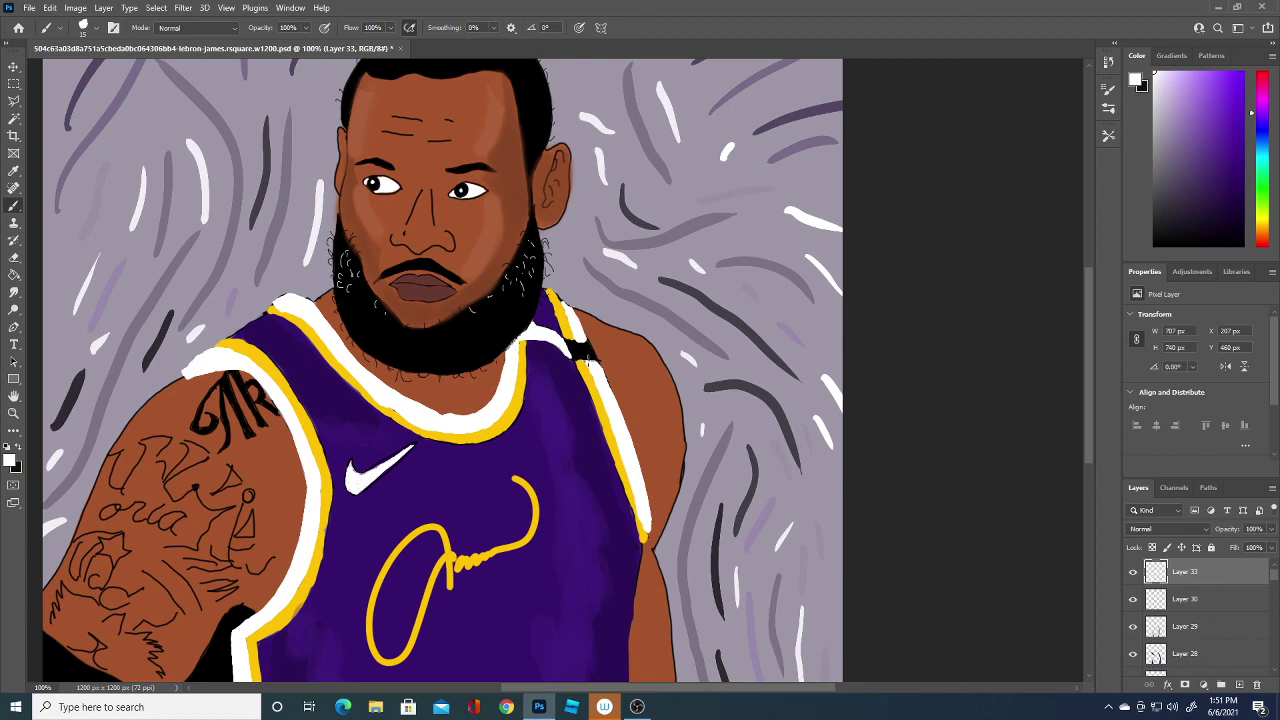
# - Sample the arm's brown skin tone (#a6552d) as the colour and zoom out to 50%
pyautogui.click(11, 461)
pyautogui.click(184, 398)
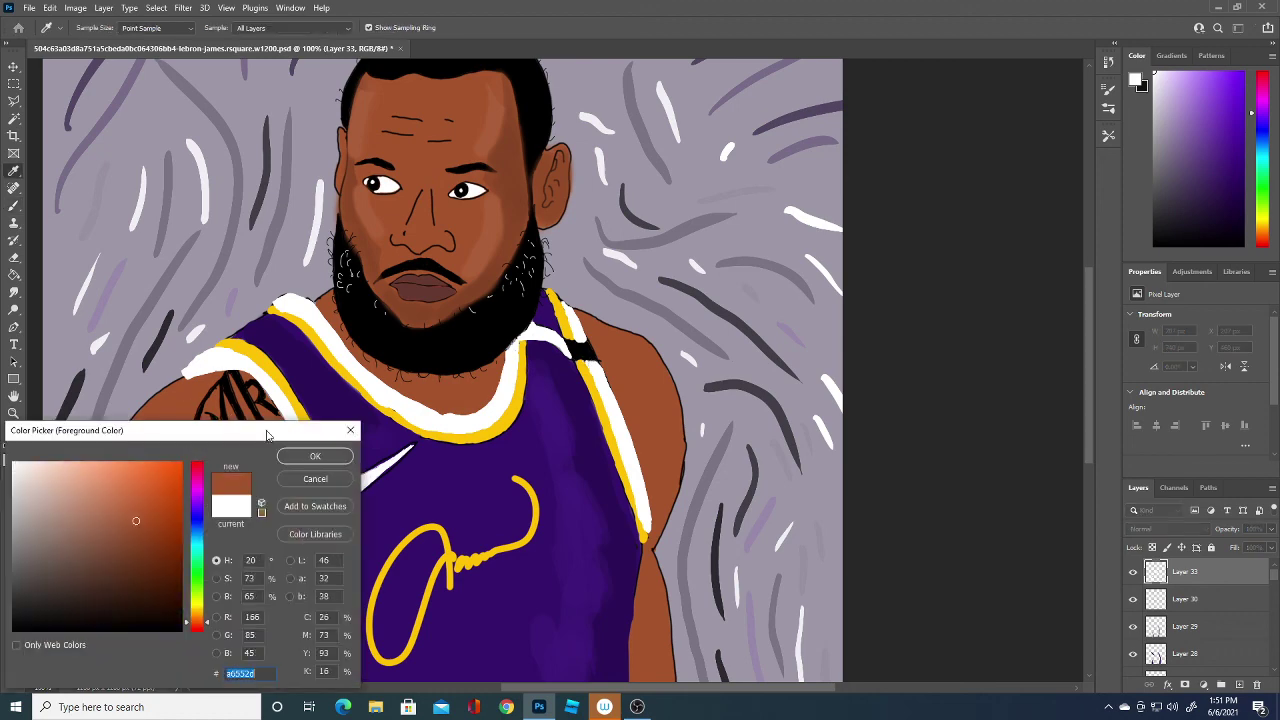
pyautogui.click(314, 456)
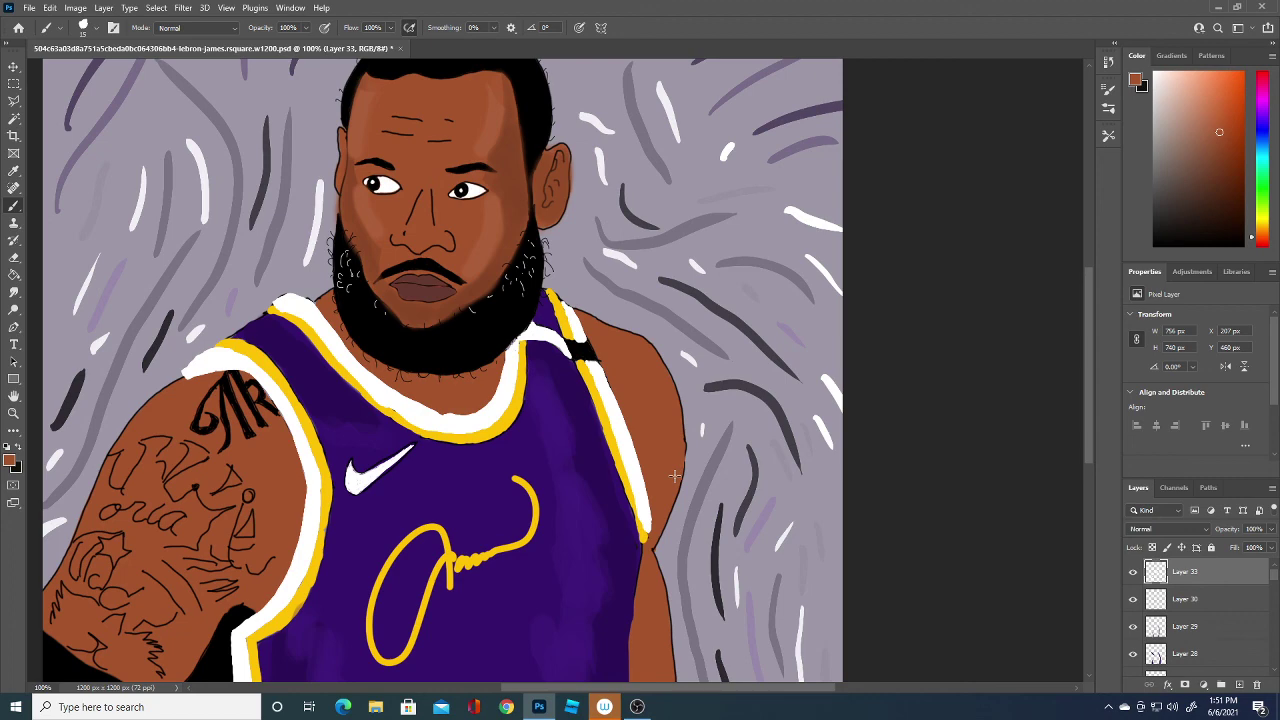
pyautogui.scroll(-1, 674, 477)
pyautogui.scroll(-1, 677, 481)
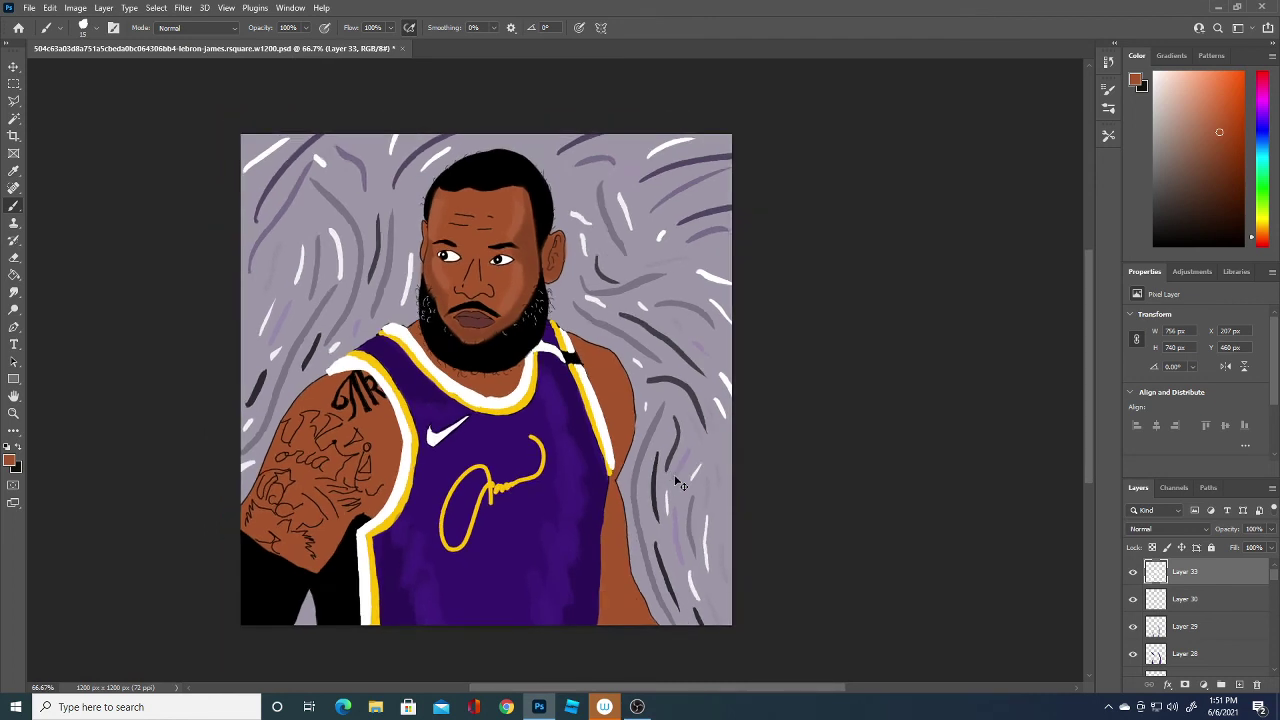